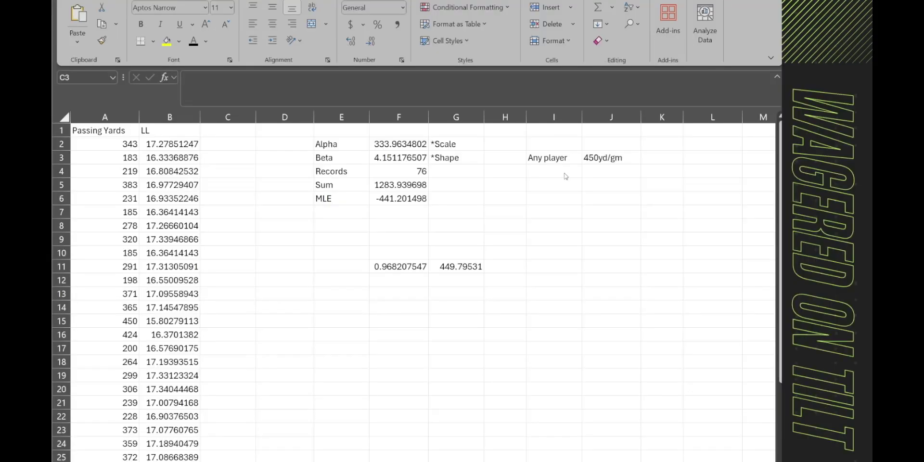
{"action": "left_click", "coordinate": [597, 157]}
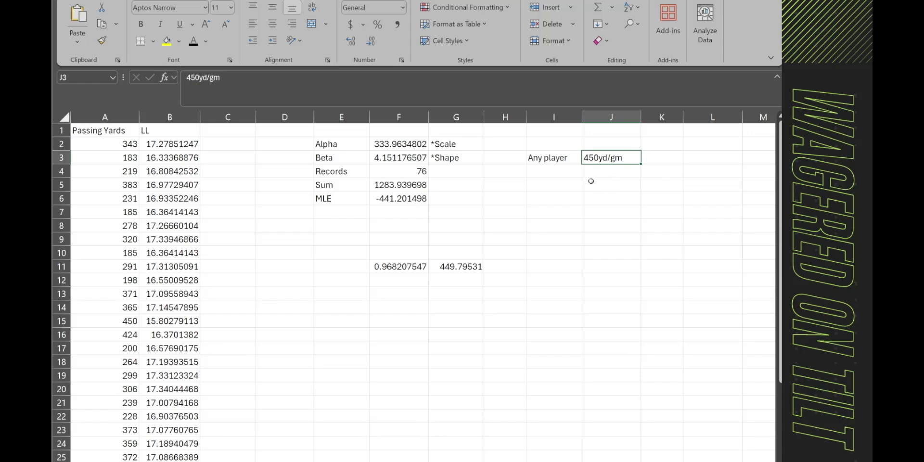
{"action": "left_click", "coordinate": [546, 157]}
{"action": "left_click", "coordinate": [621, 158]}
{"action": "left_click", "coordinate": [399, 347]}
{"action": "left_click", "coordinate": [234, 208]}
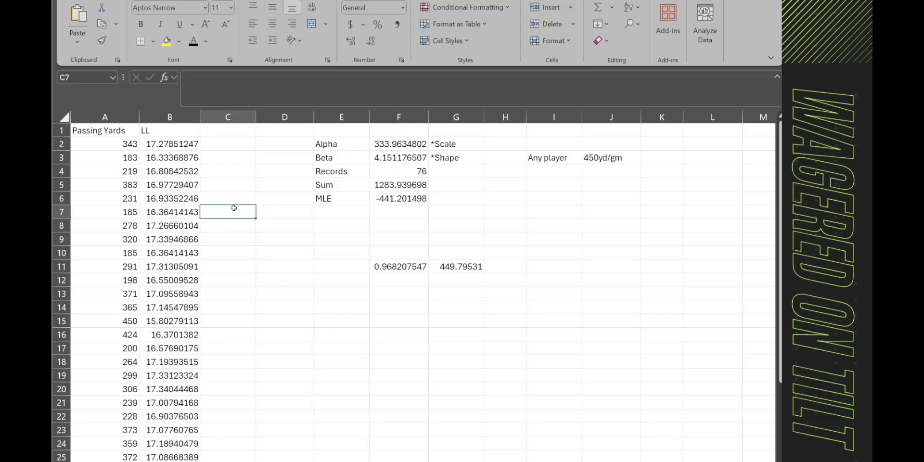
{"action": "left_click", "coordinate": [296, 281]}
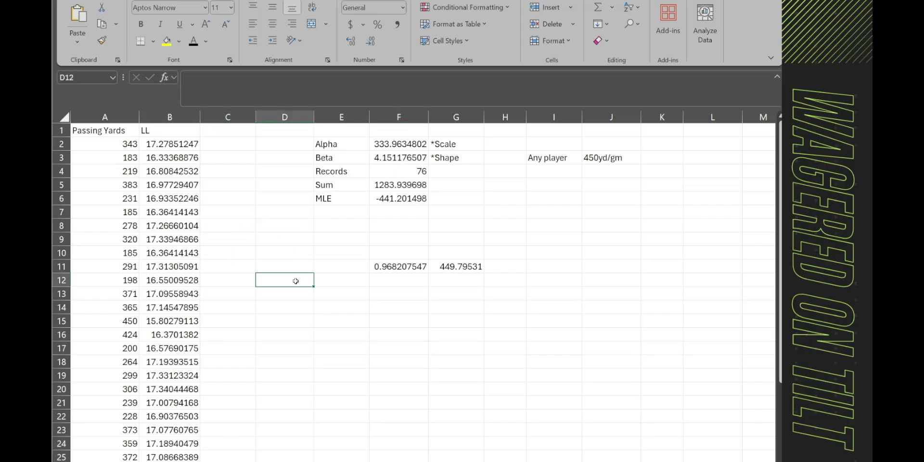
{"action": "left_click", "coordinate": [265, 167]}
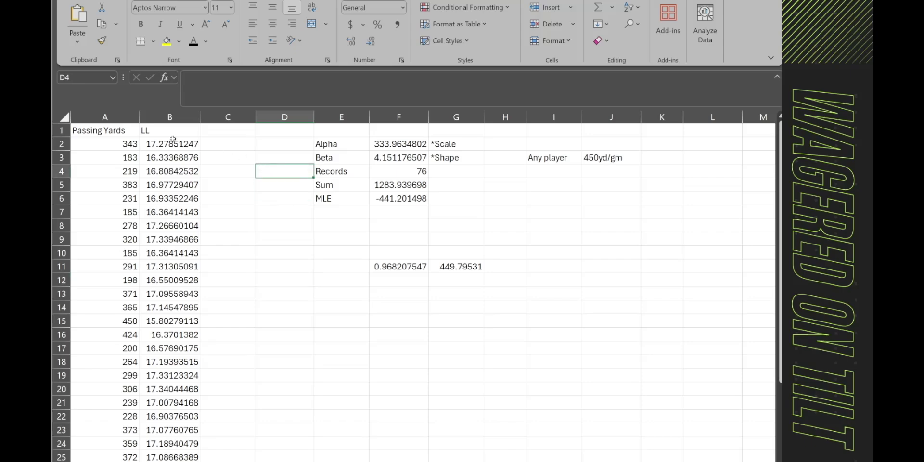
{"action": "left_click", "coordinate": [105, 116]}
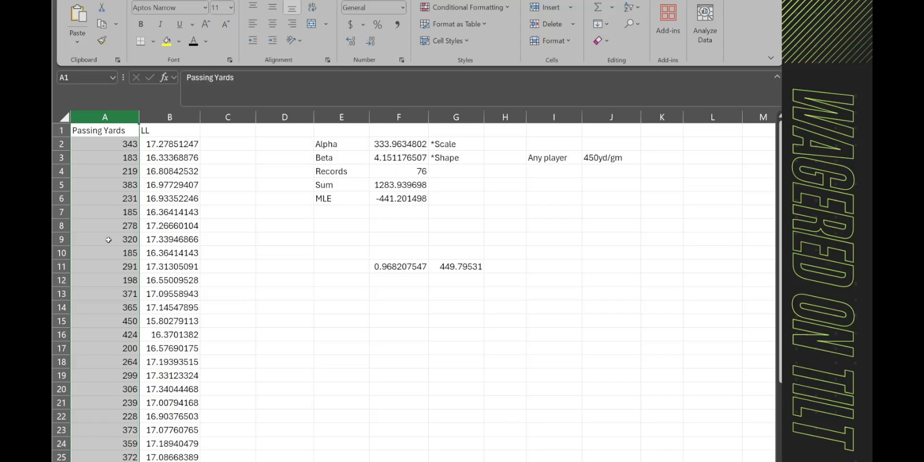
{"action": "scroll", "coordinate": [106, 211], "scroll_direction": "down", "scroll_amount": 5}
{"action": "scroll", "coordinate": [107, 216], "scroll_direction": "down", "scroll_amount": 3}
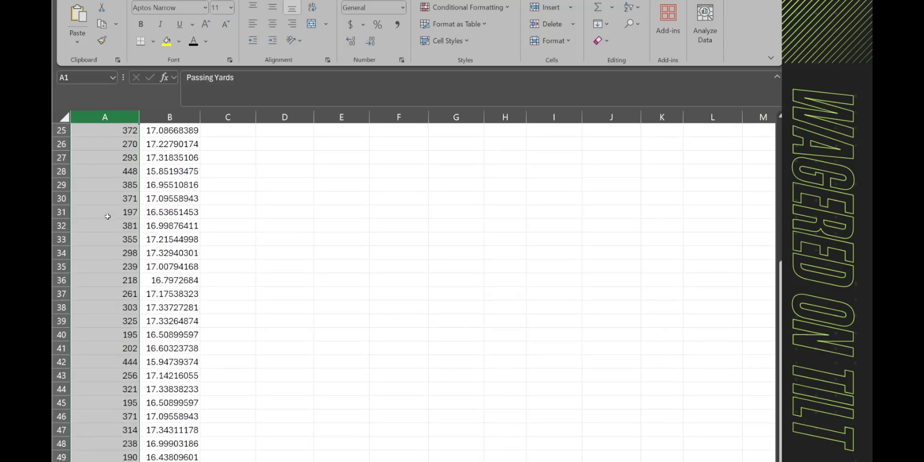
{"action": "scroll", "coordinate": [112, 220], "scroll_direction": "up", "scroll_amount": 8}
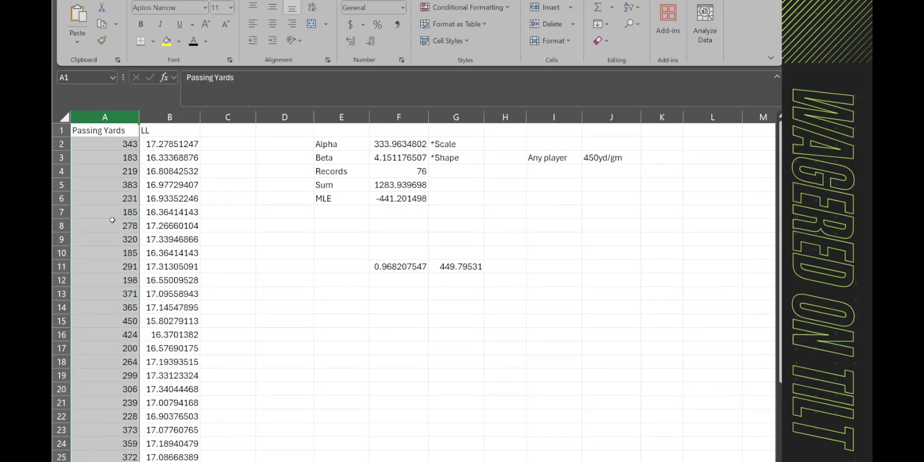
{"action": "left_click", "coordinate": [112, 222]}
{"action": "left_click", "coordinate": [107, 156]}
{"action": "left_click", "coordinate": [107, 143]}
{"action": "left_click_drag", "start_coordinate": [103, 235], "coordinate": [101, 252]}
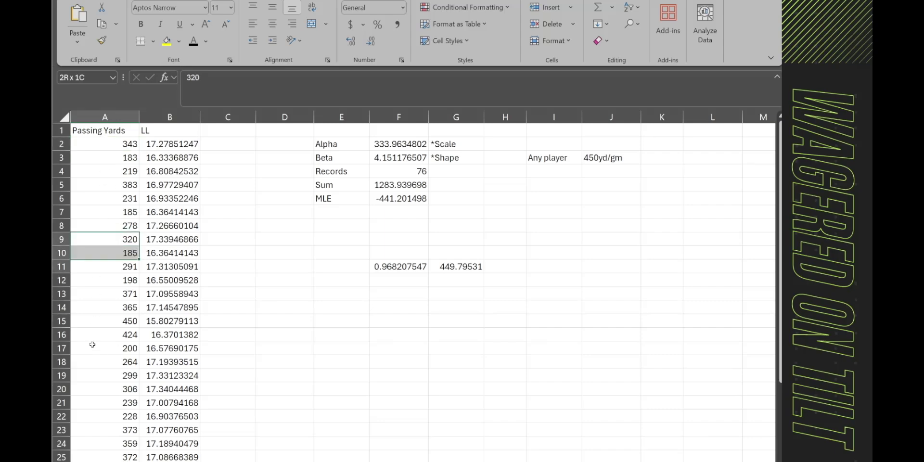
{"action": "left_click_drag", "start_coordinate": [92, 344], "coordinate": [106, 221]}
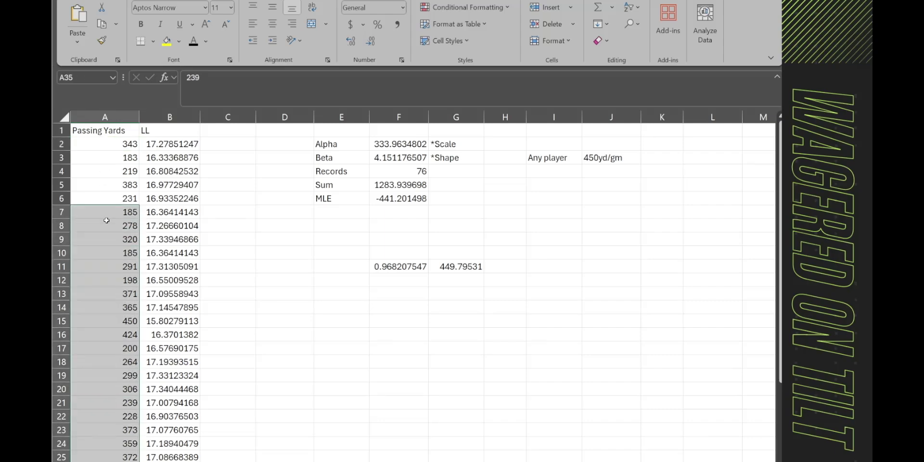
{"action": "left_click", "coordinate": [108, 159]}
{"action": "left_click", "coordinate": [114, 143]}
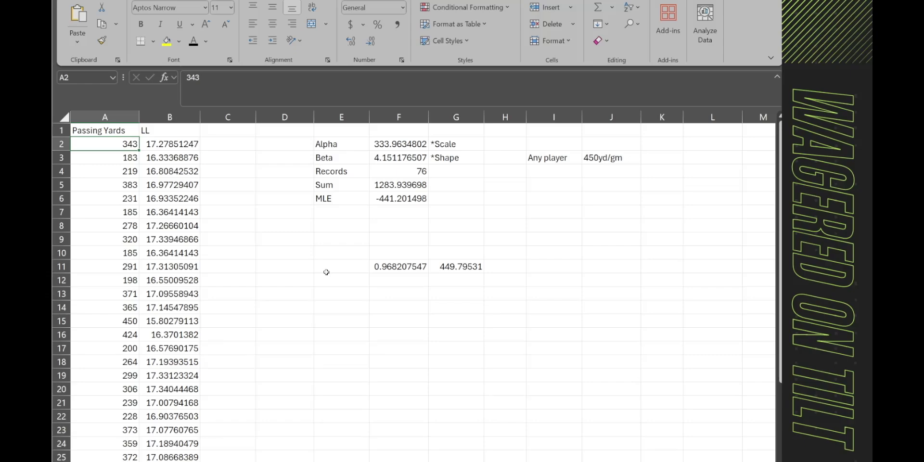
{"action": "left_click_drag", "start_coordinate": [108, 171], "coordinate": [121, 457]}
{"action": "left_click", "coordinate": [268, 295]}
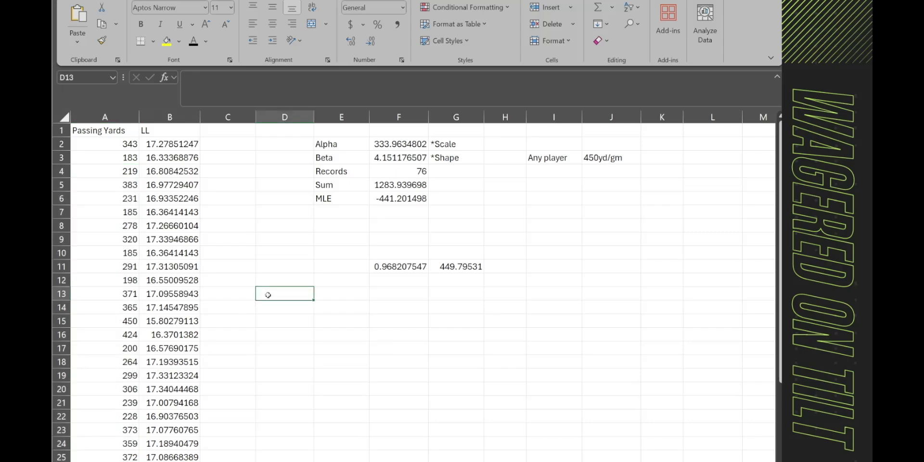
{"action": "left_click", "coordinate": [262, 211]}
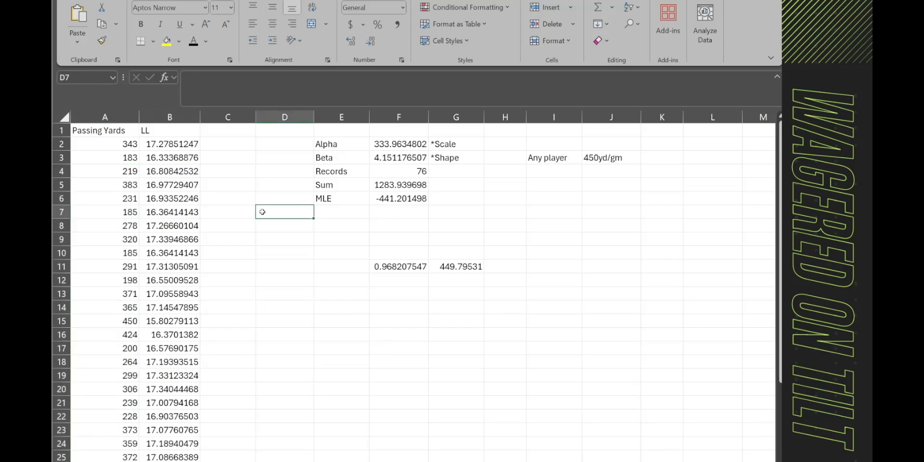
{"action": "left_click", "coordinate": [341, 143]}
{"action": "left_click", "coordinate": [354, 160]}
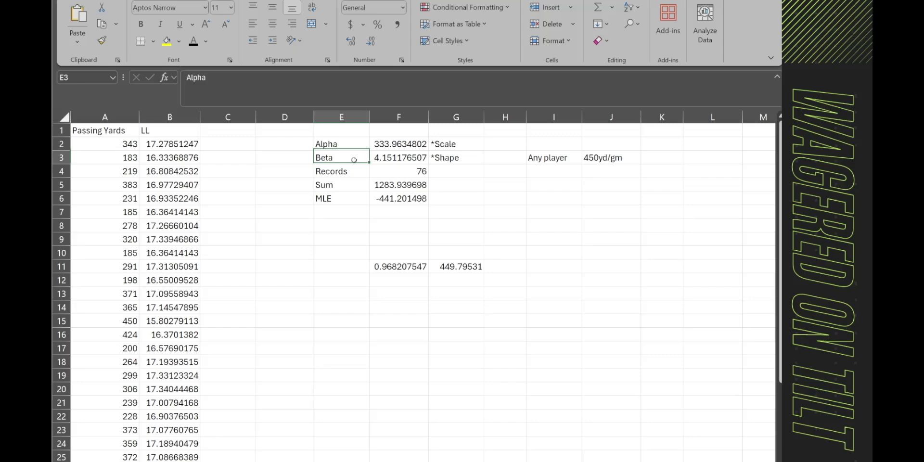
{"action": "left_click", "coordinate": [341, 253]}
{"action": "left_click", "coordinate": [353, 171]}
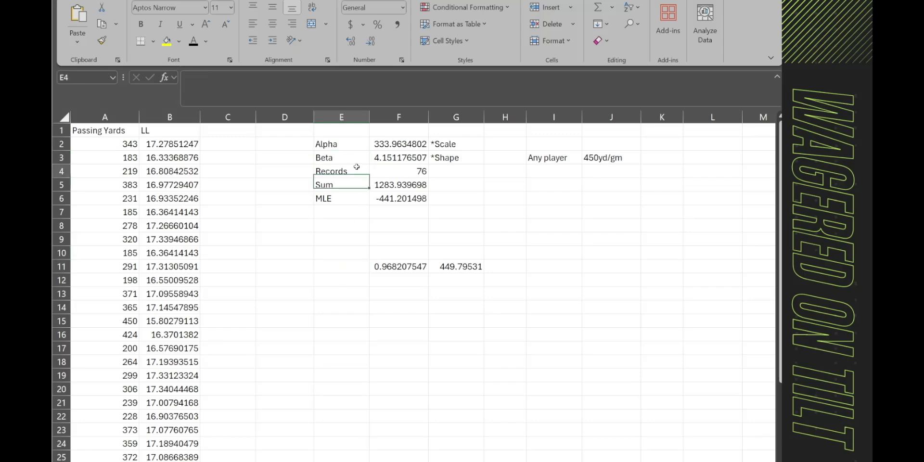
{"action": "left_click", "coordinate": [352, 247]}
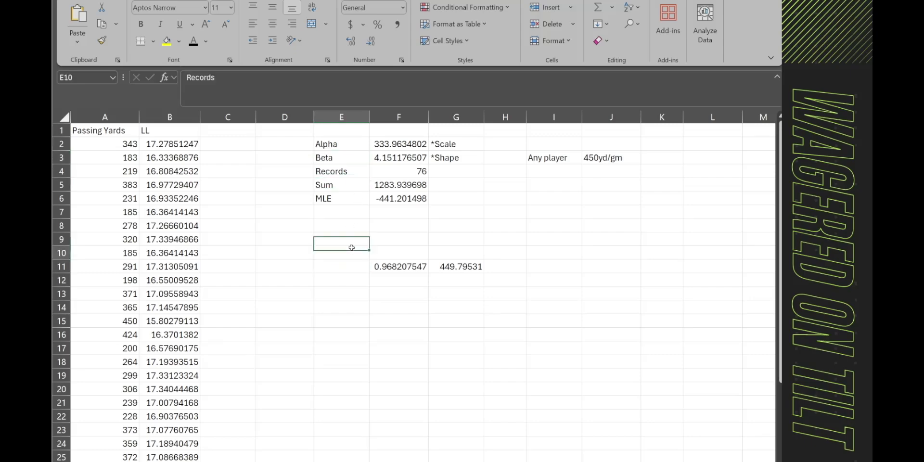
{"action": "left_click", "coordinate": [342, 186]}
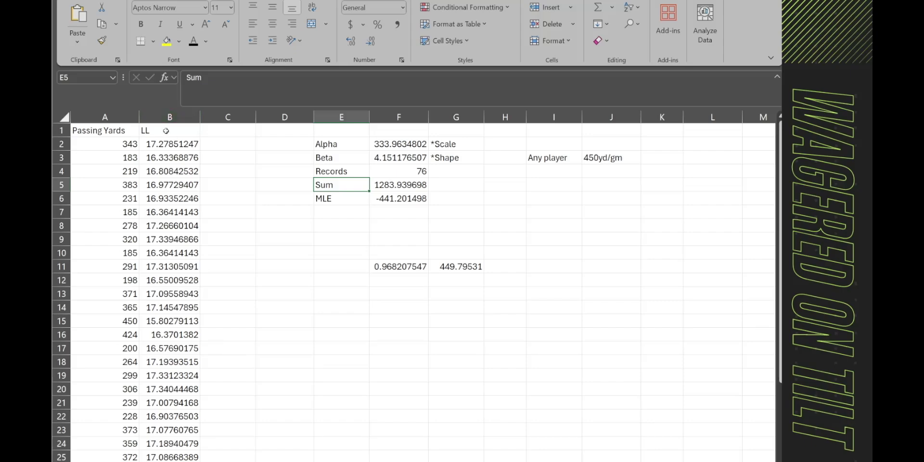
{"action": "left_click", "coordinate": [346, 243]}
{"action": "left_click", "coordinate": [345, 203]}
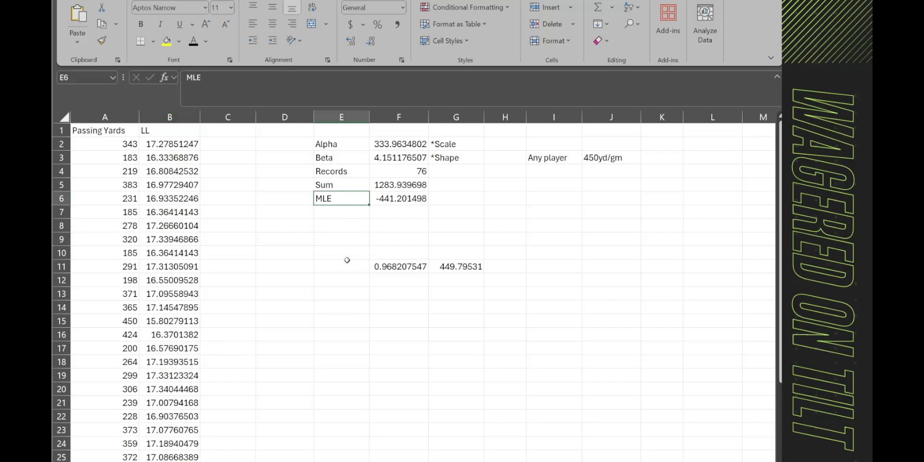
{"action": "left_click", "coordinate": [338, 240]}
{"action": "left_click", "coordinate": [283, 235]}
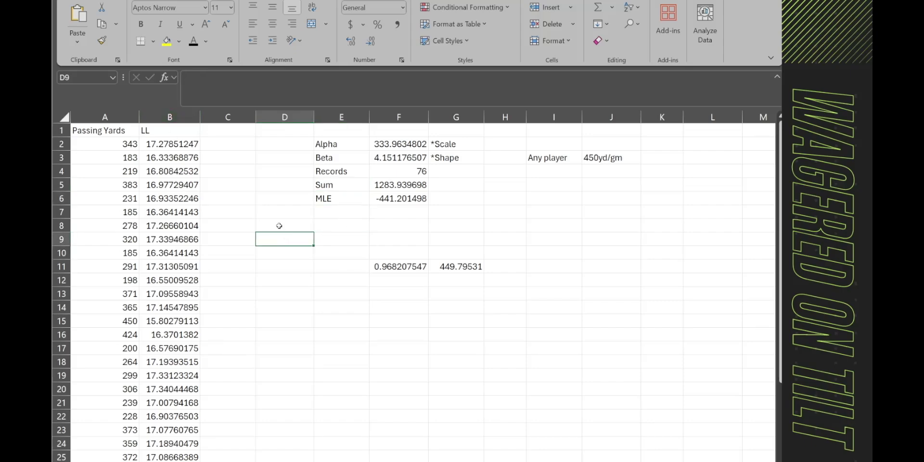
{"action": "left_click", "coordinate": [243, 183]}
{"action": "left_click", "coordinate": [137, 117]}
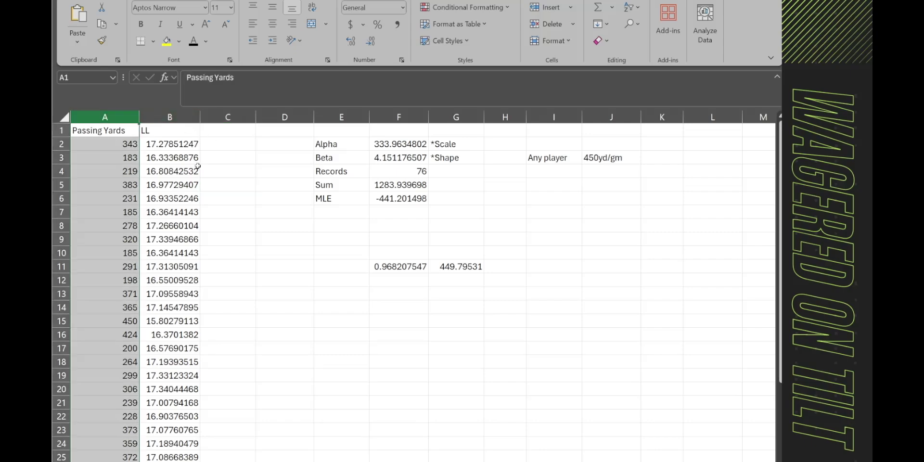
{"action": "left_click", "coordinate": [363, 355]}
{"action": "left_click", "coordinate": [115, 118]}
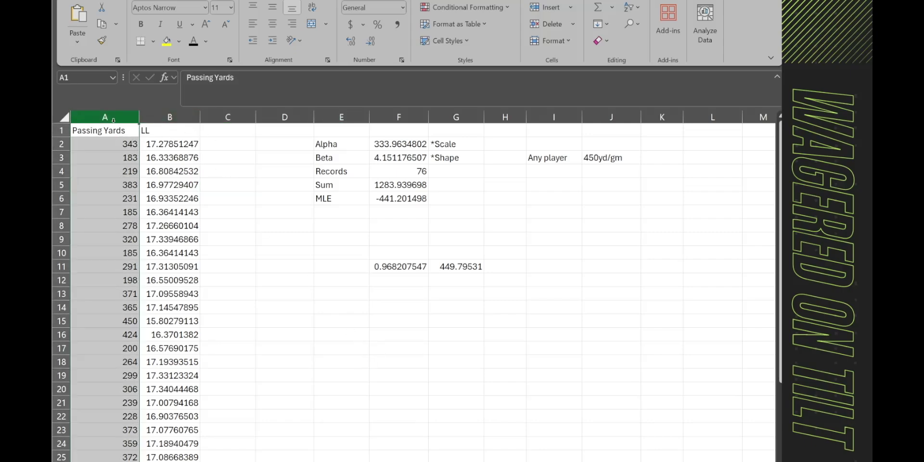
{"action": "left_click", "coordinate": [331, 281]}
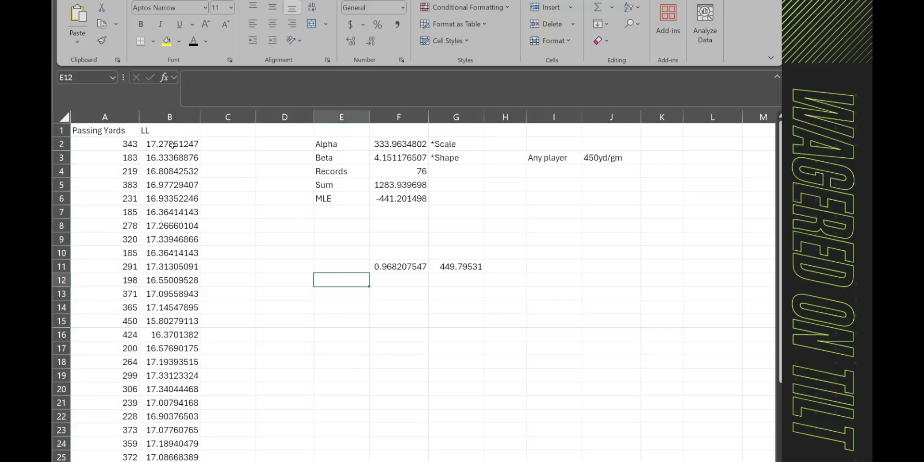
{"action": "left_click", "coordinate": [172, 145]}
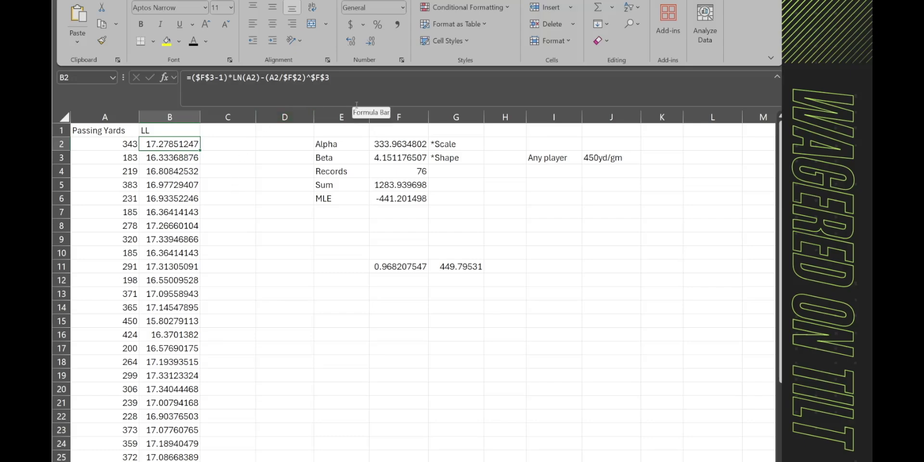
Review the Weibull log-likelihood formula in B2 and its copies down column B
{"action": "left_click_drag", "start_coordinate": [188, 80], "coordinate": [362, 79]}
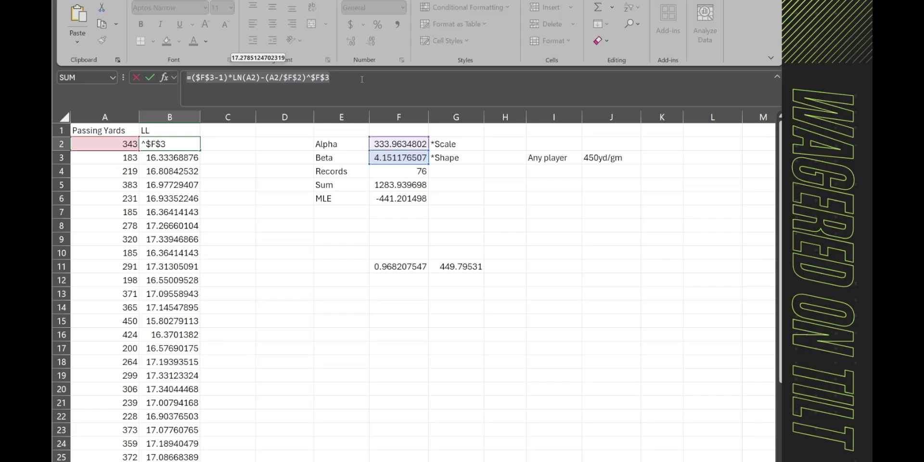
{"action": "left_click", "coordinate": [276, 266]}
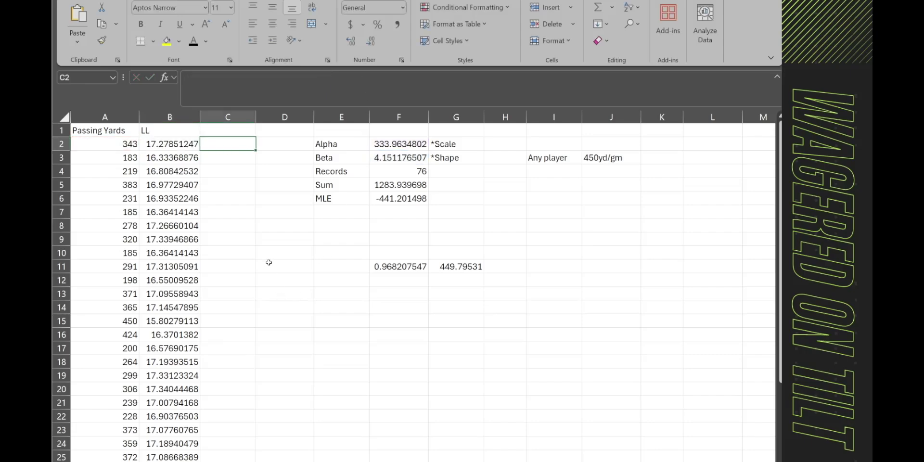
{"action": "left_click", "coordinate": [189, 144]}
{"action": "left_click_drag", "start_coordinate": [178, 163], "coordinate": [179, 460]}
{"action": "scroll", "coordinate": [161, 337], "scroll_direction": "down", "scroll_amount": 5}
{"action": "left_click", "coordinate": [161, 448]}
{"action": "scroll", "coordinate": [162, 448], "scroll_direction": "down", "scroll_amount": 7}
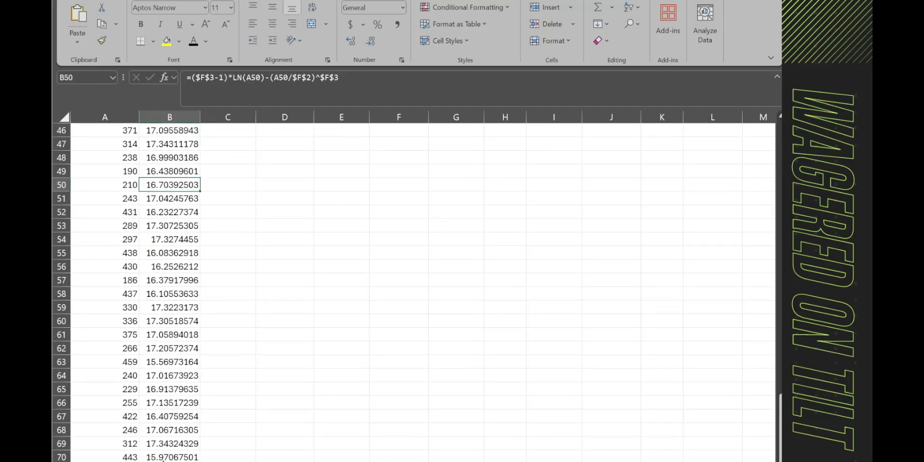
{"action": "scroll", "coordinate": [162, 449], "scroll_direction": "up", "scroll_amount": 1}
{"action": "scroll", "coordinate": [162, 450], "scroll_direction": "up", "scroll_amount": 14}
{"action": "left_click", "coordinate": [177, 214]}
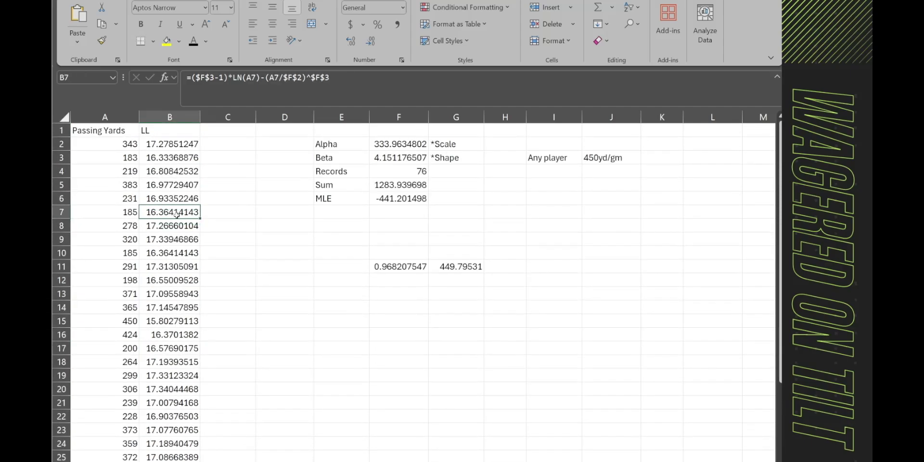
{"action": "left_click", "coordinate": [188, 157]}
{"action": "left_click", "coordinate": [187, 143]}
Relate the B2 LL formula to the Alpha (F2) and Beta (F3) parameter cells
{"action": "left_click", "coordinate": [307, 308]}
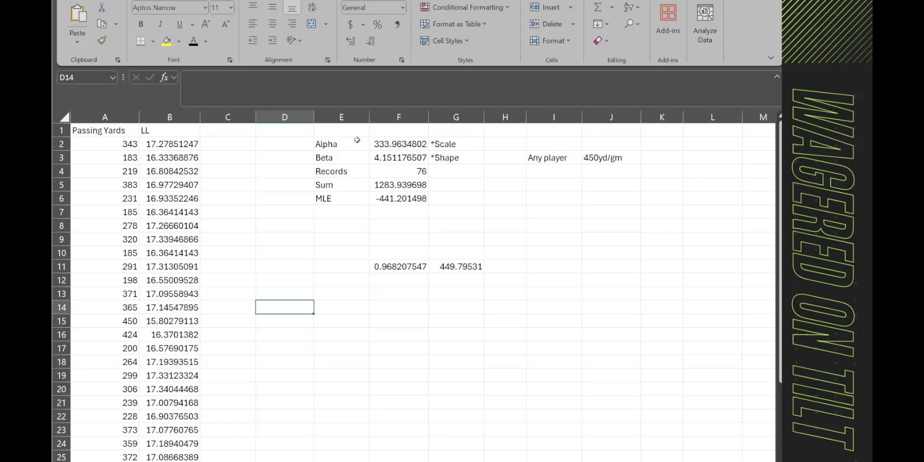
{"action": "left_click", "coordinate": [337, 141]}
{"action": "left_click", "coordinate": [341, 158]}
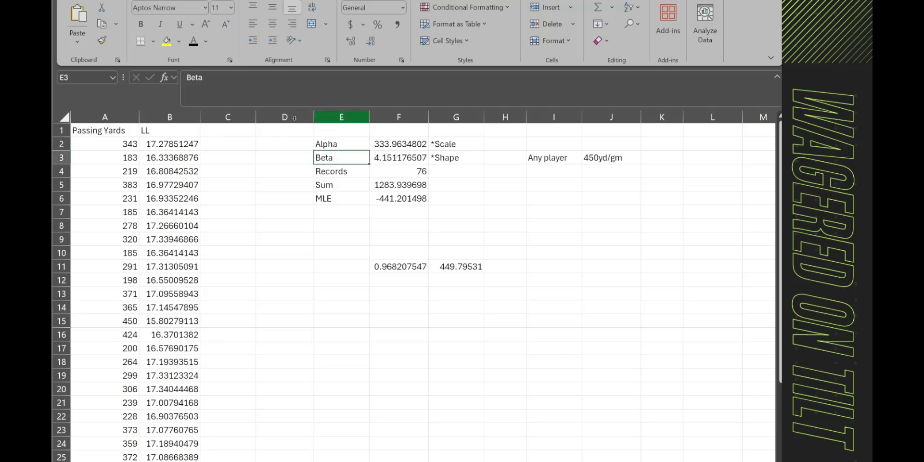
{"action": "left_click", "coordinate": [154, 144]}
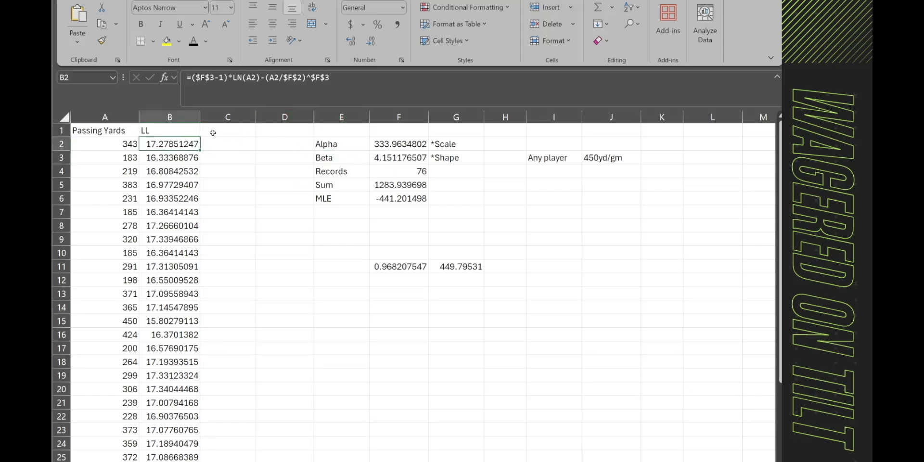
{"action": "left_click", "coordinate": [206, 77]}
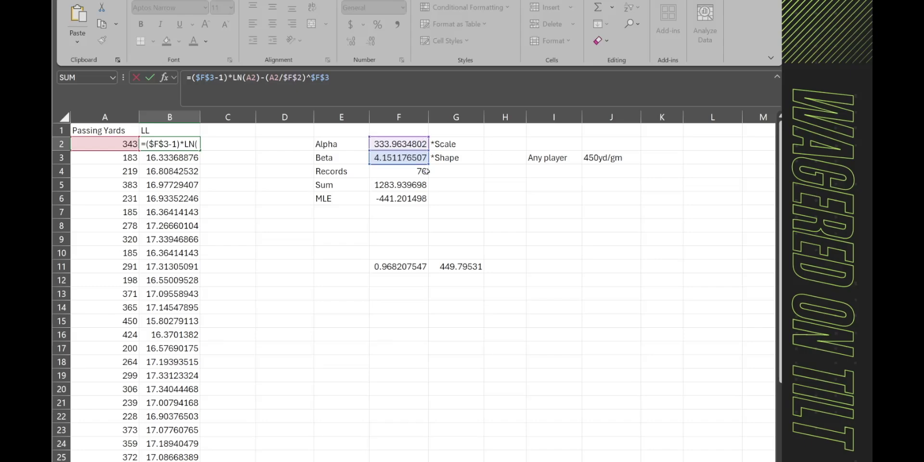
{"action": "key", "text": "Escape"}
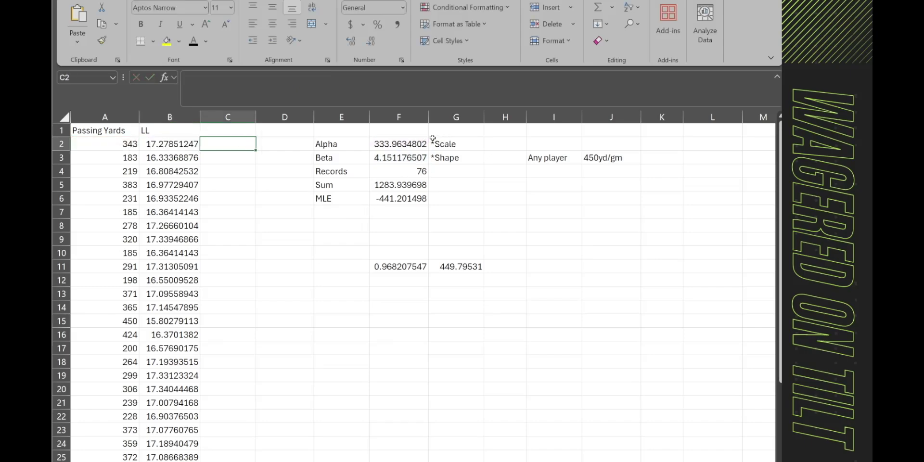
{"action": "left_click", "coordinate": [425, 142]}
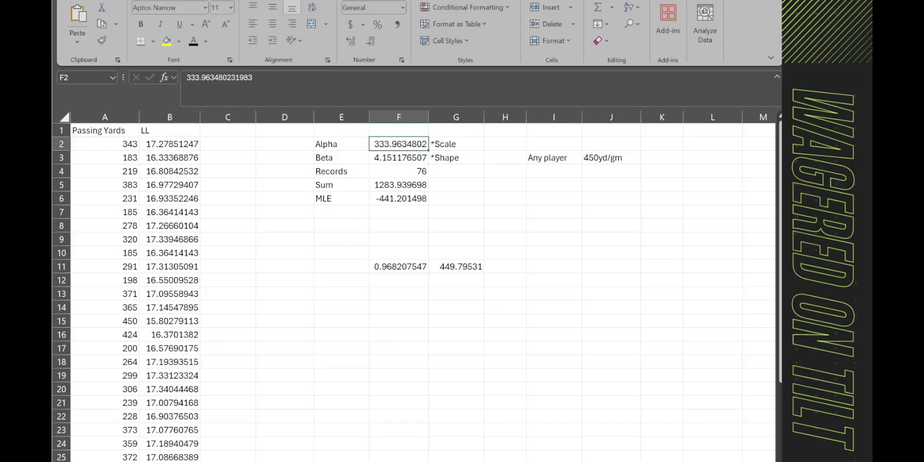
Set Alpha to 200 and Beta to 2
{"action": "type", "text": "200"}
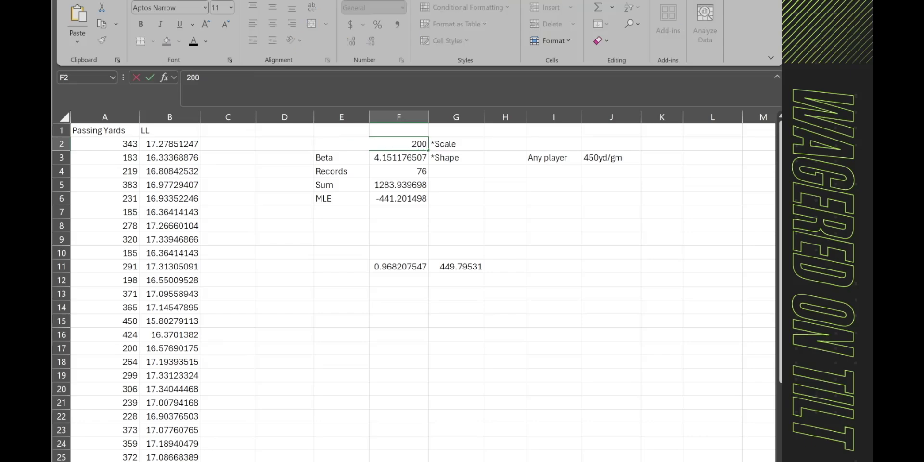
{"action": "key", "text": "Return"}
{"action": "type", "text": "2"}
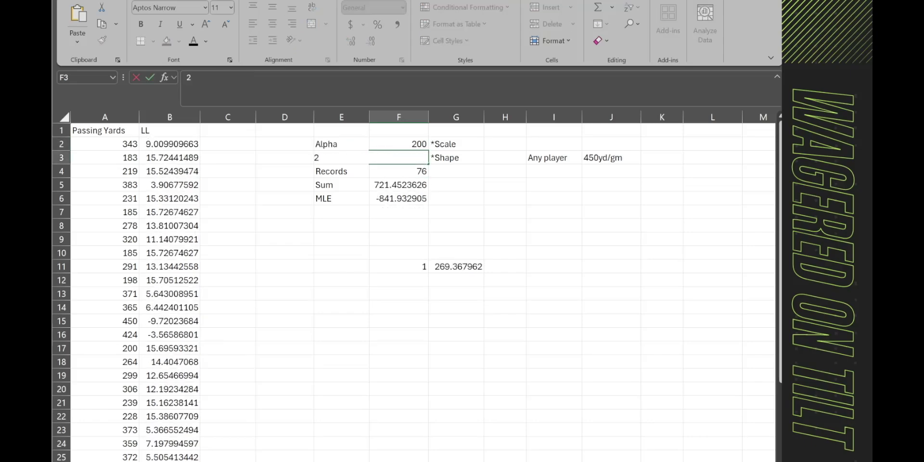
{"action": "left_click", "coordinate": [388, 373]}
Inspect the recalculated LL formulas and values against the Passing Yards column
{"action": "left_click", "coordinate": [155, 148]}
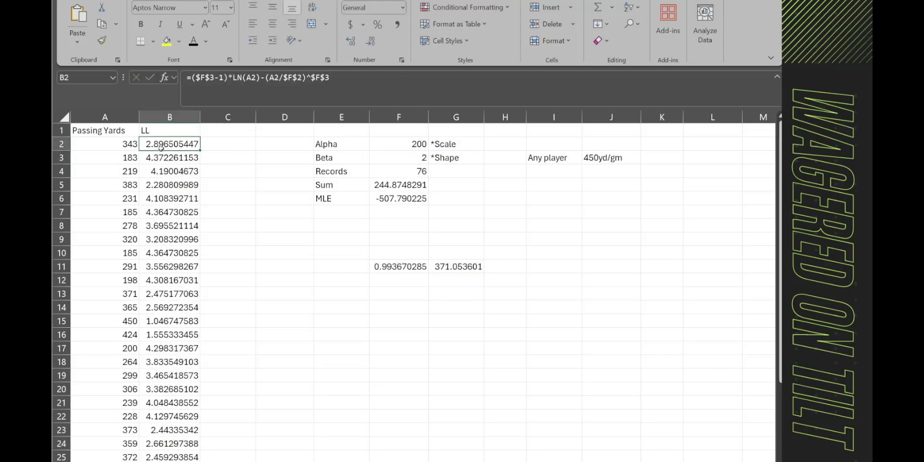
{"action": "left_click_drag", "start_coordinate": [163, 180], "coordinate": [162, 196]}
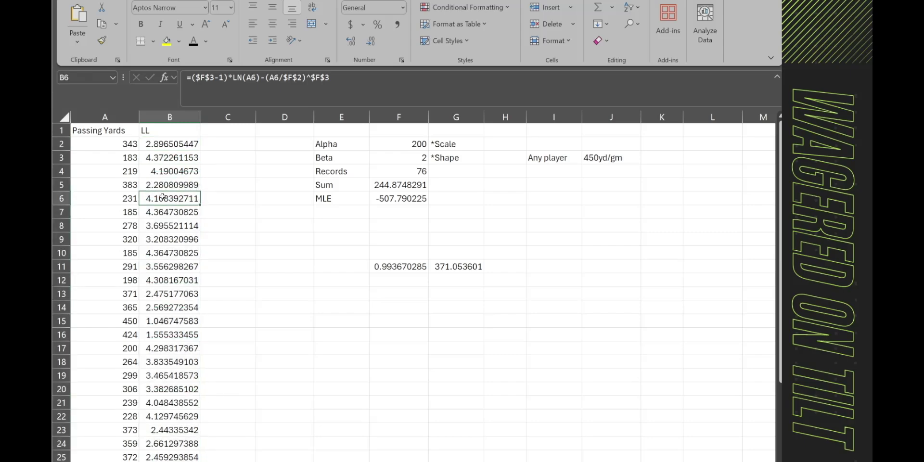
{"action": "left_click", "coordinate": [470, 439]}
{"action": "left_click", "coordinate": [283, 186]}
{"action": "left_click", "coordinate": [223, 146]}
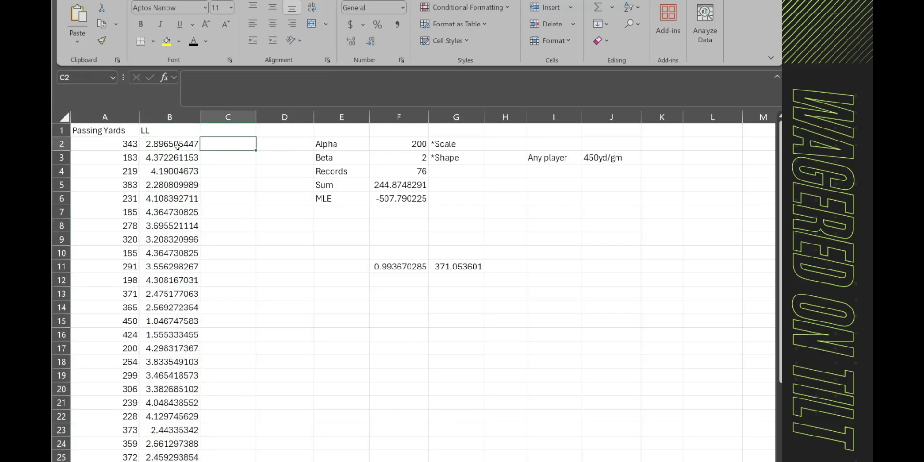
{"action": "left_click", "coordinate": [177, 146]}
{"action": "left_click", "coordinate": [105, 117]}
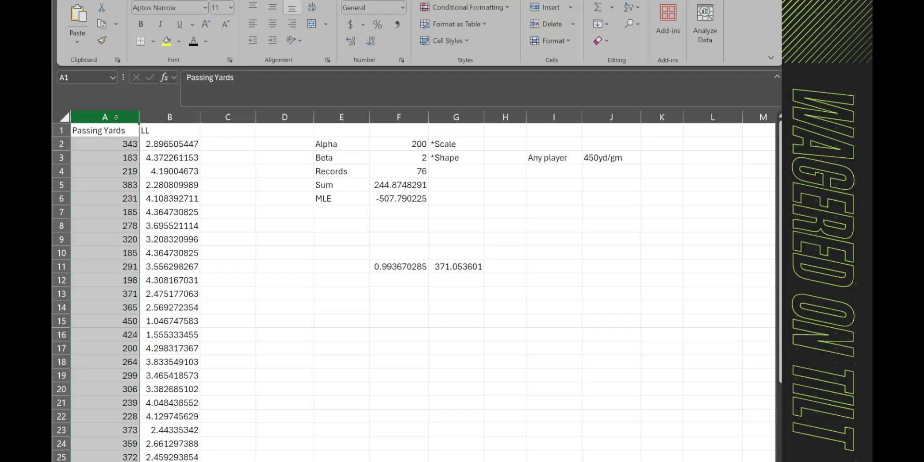
{"action": "left_click", "coordinate": [167, 118]}
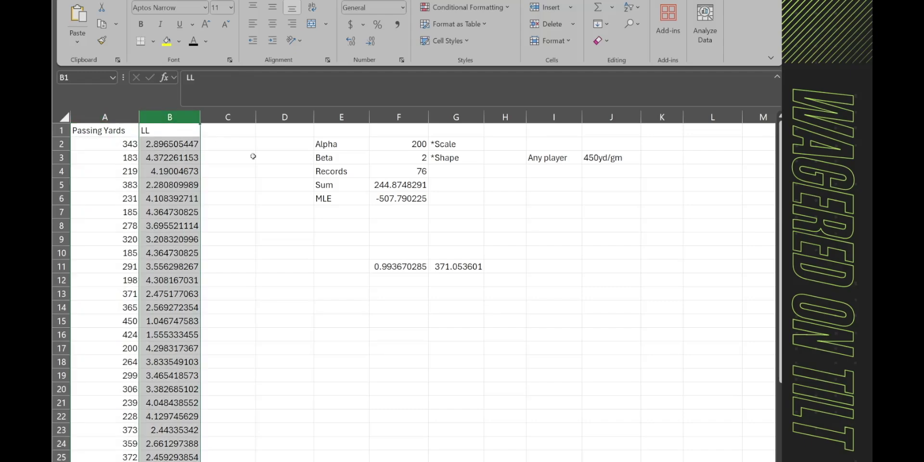
{"action": "left_click", "coordinate": [361, 286]}
Check the Alpha and Beta cells and the Sum formula in F5
{"action": "left_click", "coordinate": [404, 144]}
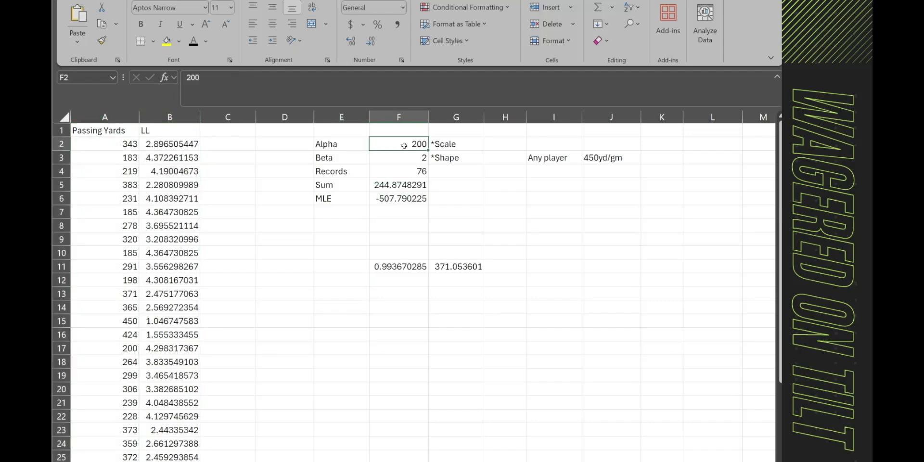
{"action": "left_click", "coordinate": [354, 159]}
{"action": "left_click", "coordinate": [392, 158]}
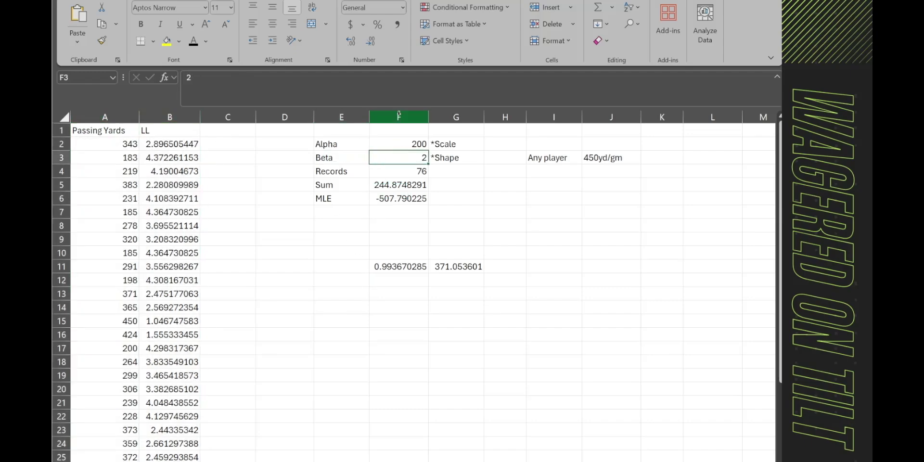
{"action": "left_click", "coordinate": [384, 186]}
{"action": "left_click", "coordinate": [176, 119]}
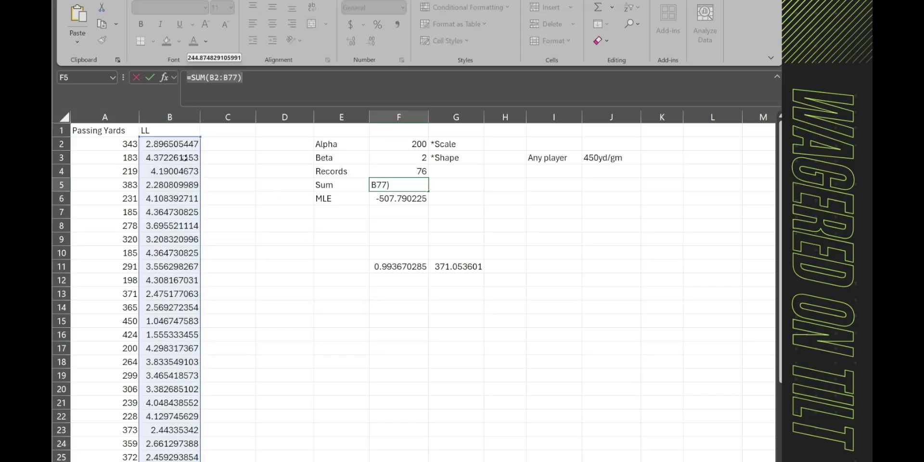
{"action": "key", "text": "Tab"}
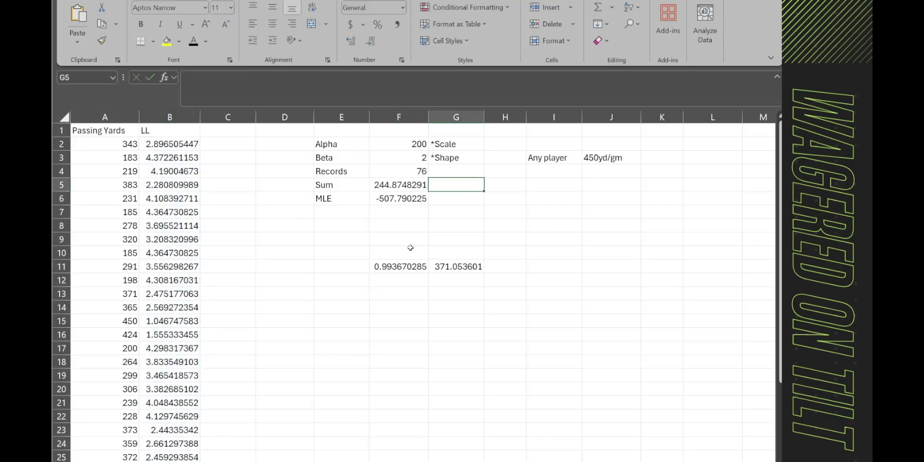
{"action": "left_click", "coordinate": [390, 196]}
{"action": "left_click", "coordinate": [353, 87]}
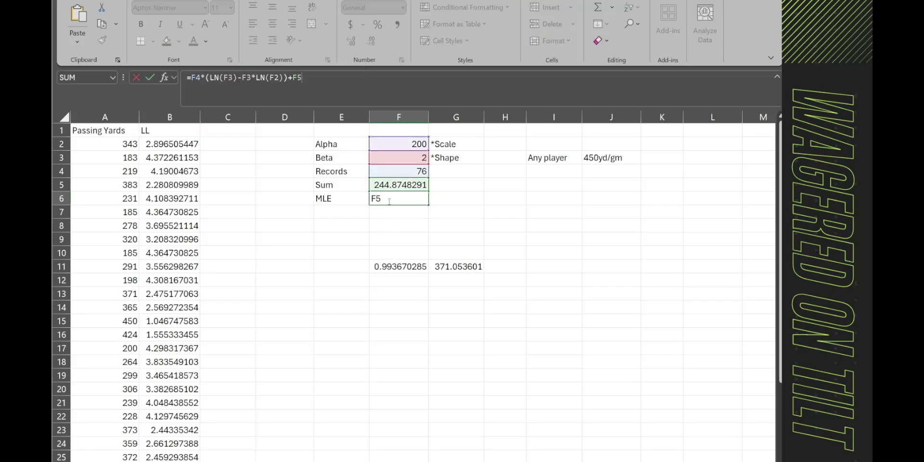
{"action": "left_click", "coordinate": [195, 78]}
{"action": "left_click", "coordinate": [215, 78]}
{"action": "left_click", "coordinate": [228, 77]}
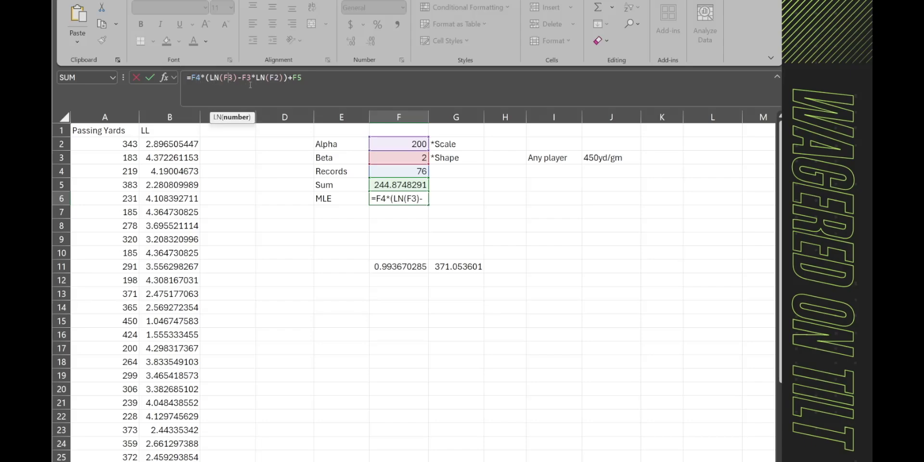
{"action": "left_click", "coordinate": [242, 77]}
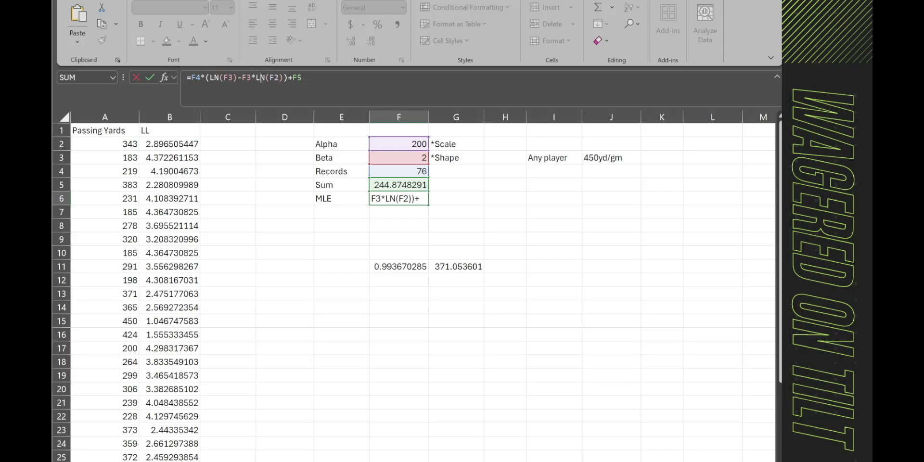
{"action": "left_click", "coordinate": [274, 77]}
Try Alpha 150 and compare the resulting MLE with the Records count
{"action": "key", "text": "Tab"}
{"action": "left_click", "coordinate": [393, 202]}
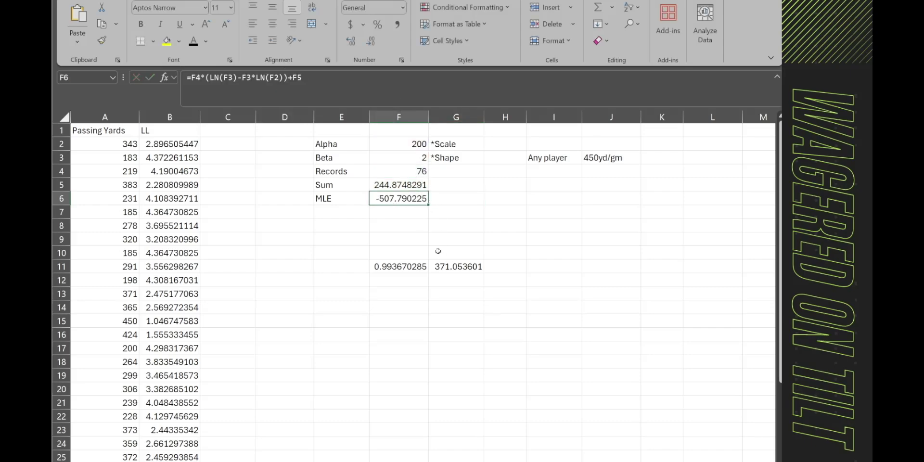
{"action": "left_click", "coordinate": [407, 143]}
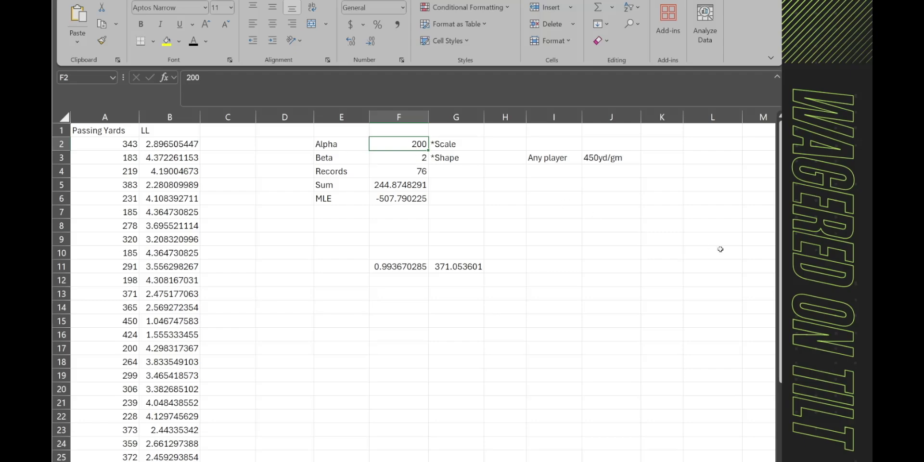
{"action": "type", "text": "150"}
{"action": "key", "text": "Return"}
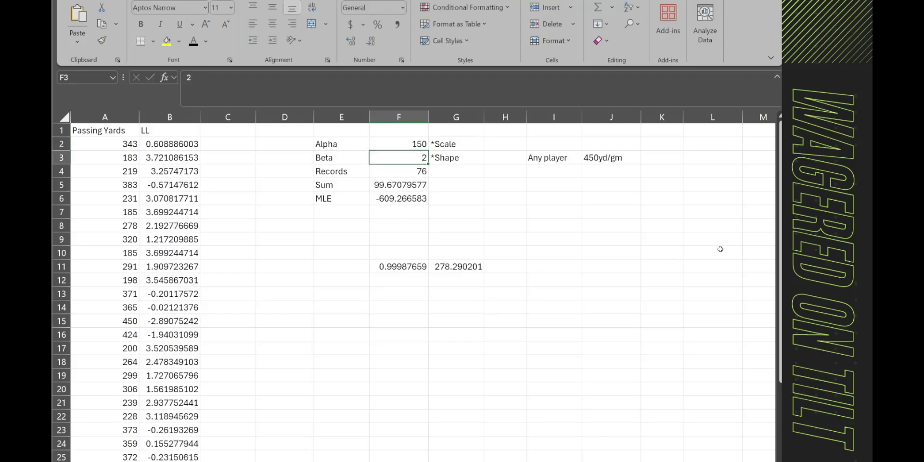
{"action": "left_click", "coordinate": [440, 190]}
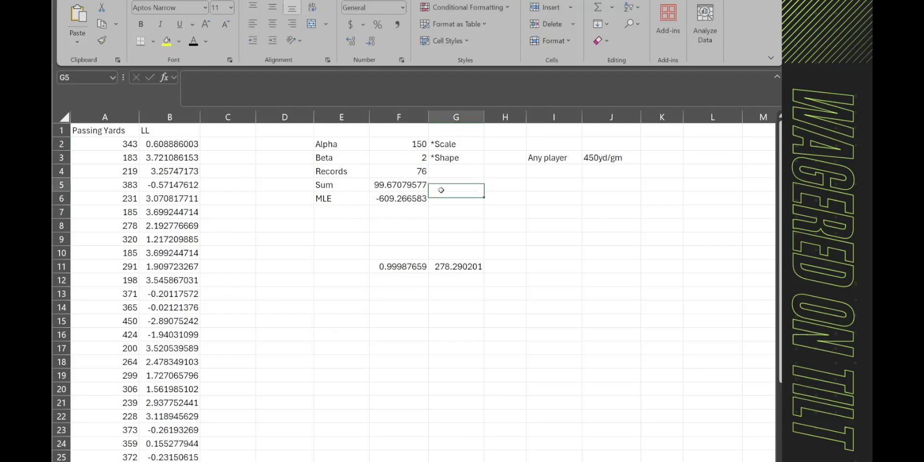
{"action": "left_click", "coordinate": [338, 170]}
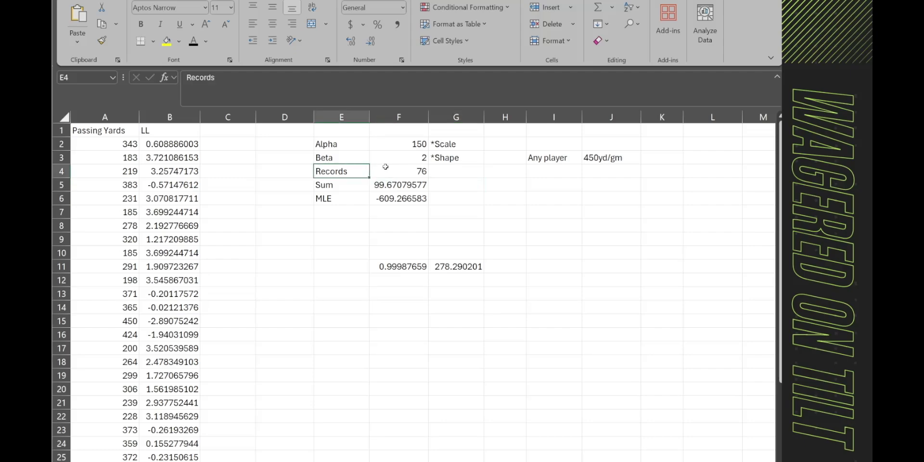
Change Alpha to 180 and Beta to 3, giving MLE -678.138221
{"action": "left_click", "coordinate": [411, 143]}
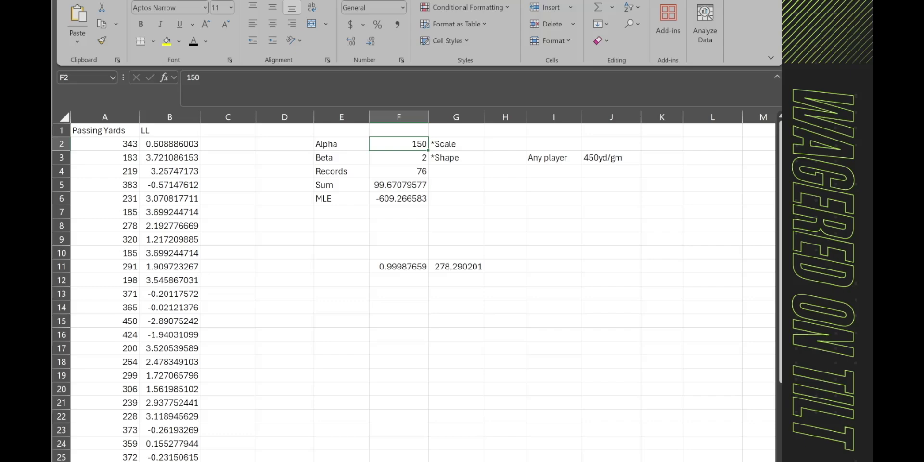
{"action": "type", "text": "180"}
{"action": "key", "text": "Return"}
{"action": "type", "text": "3"}
{"action": "key", "text": "Tab"}
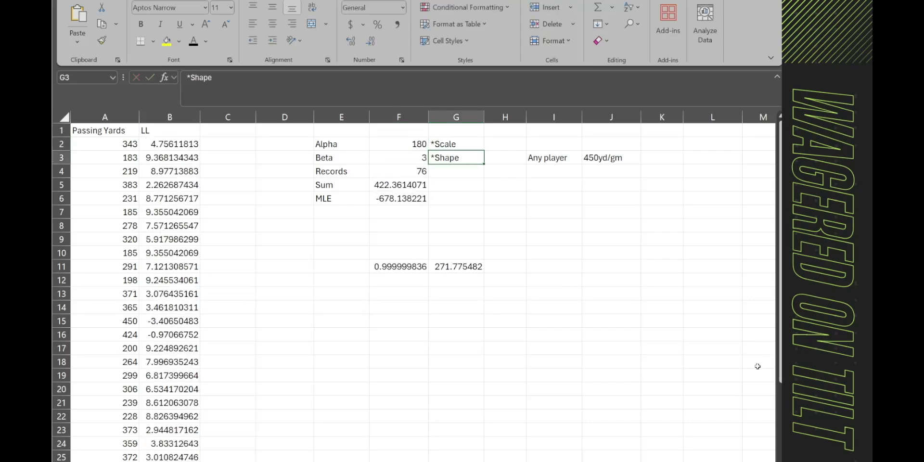
{"action": "left_click", "coordinate": [395, 144]}
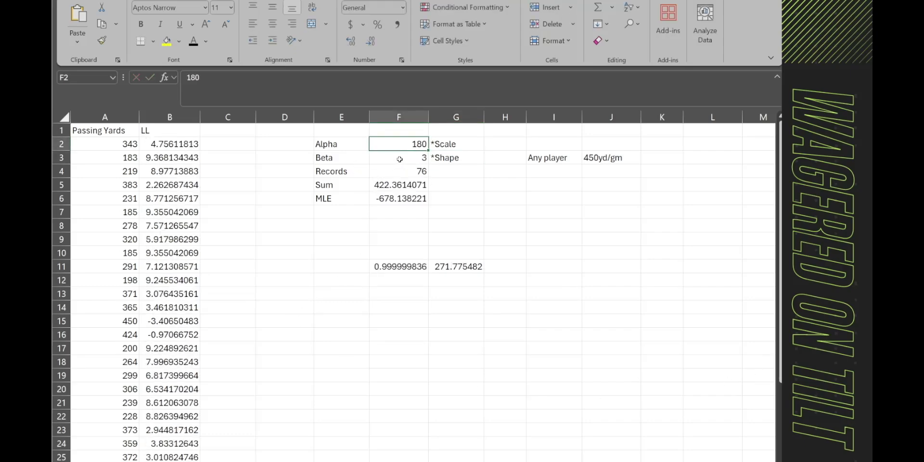
{"action": "left_click", "coordinate": [399, 159]}
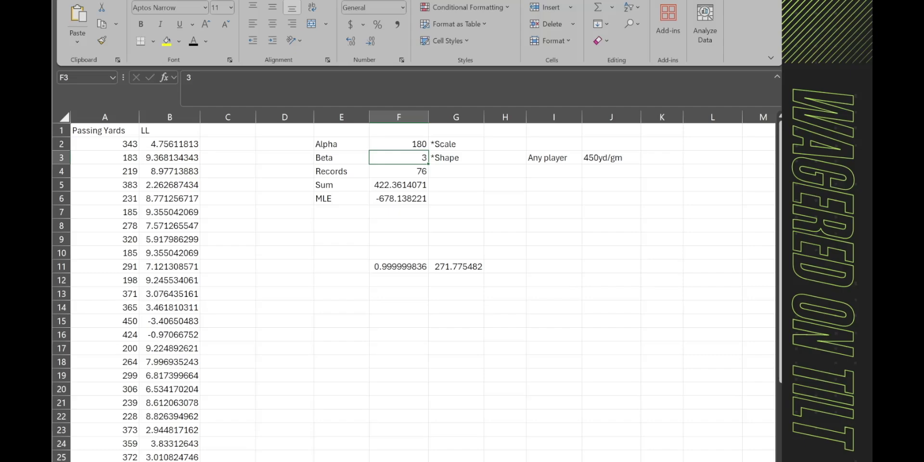
Bring up the Data ribbon's analysis tools
{"action": "left_click", "coordinate": [398, 460]}
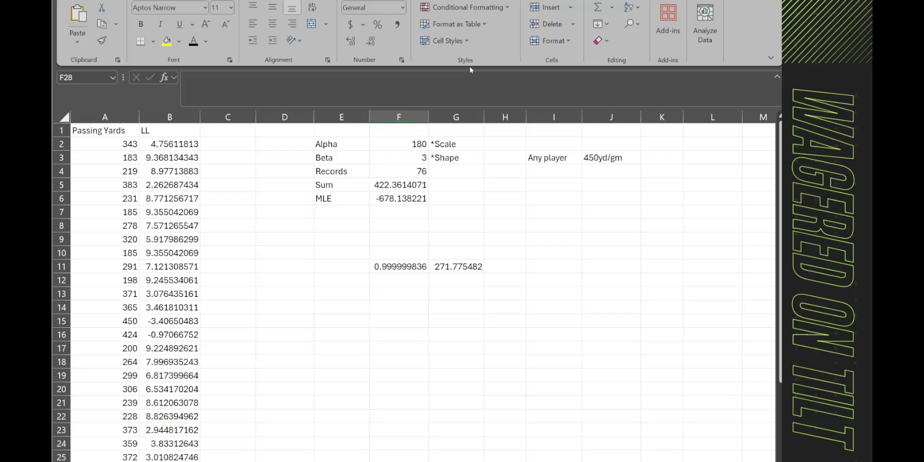
{"action": "left_click", "coordinate": [336, 256]}
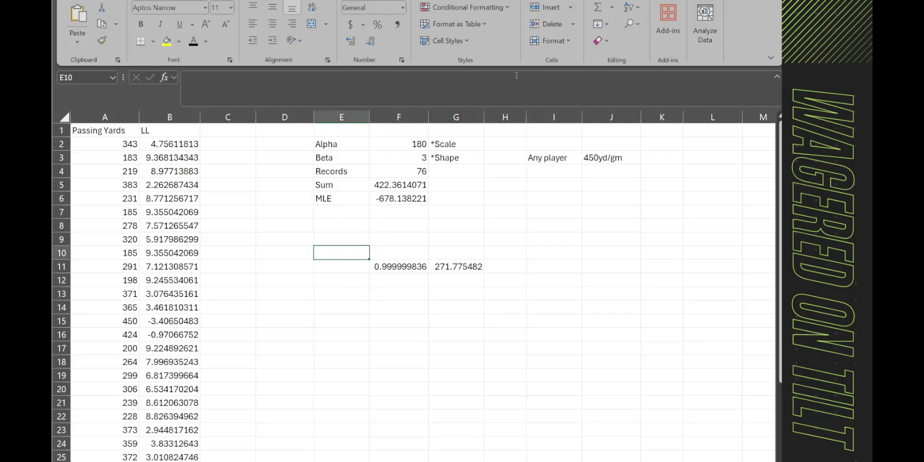
{"action": "left_click", "coordinate": [623, 208]}
Run Solver to maximise MLE in F6 over F2:F3 with ≥0.01 constraints using GRG Nonlinear
{"action": "key", "text": "alt+a"}
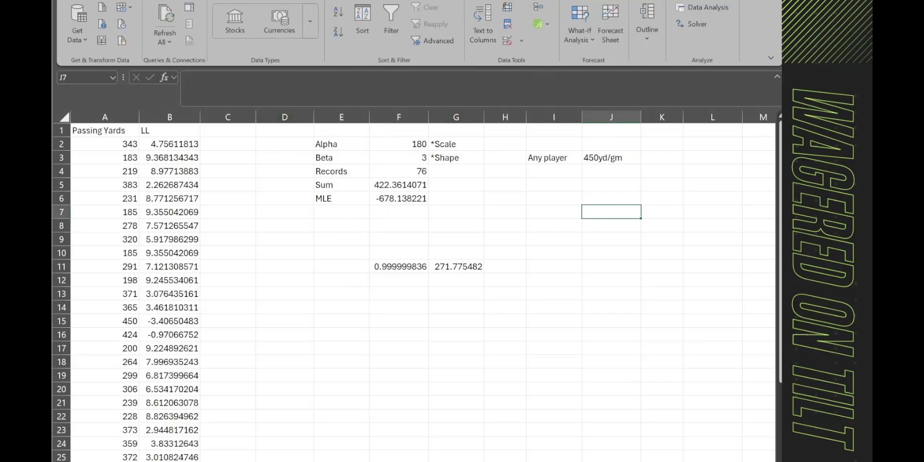
{"action": "left_click", "coordinate": [700, 24]}
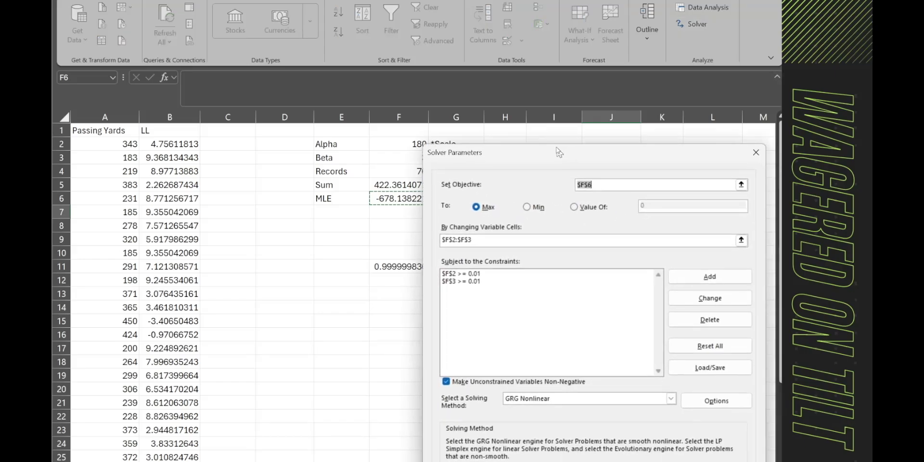
{"action": "left_click_drag", "start_coordinate": [558, 152], "coordinate": [566, 111]}
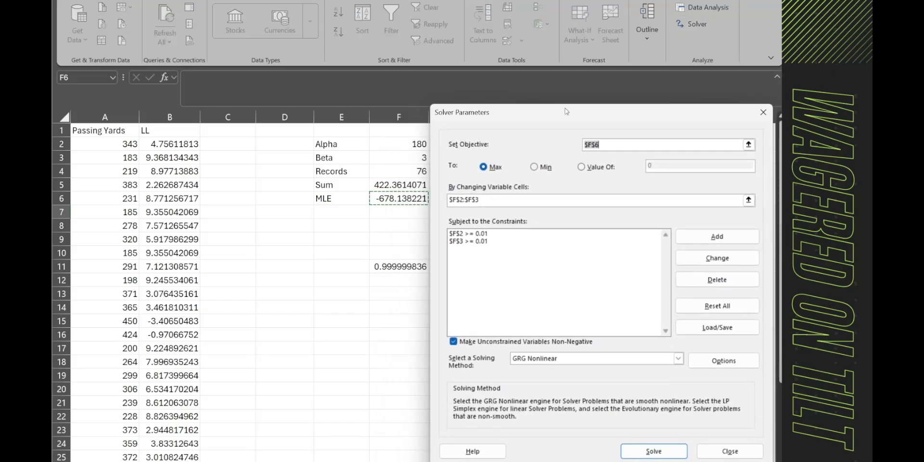
{"action": "left_click", "coordinate": [624, 143]}
{"action": "left_click_drag", "start_coordinate": [620, 146], "coordinate": [481, 140]}
{"action": "left_click_drag", "start_coordinate": [500, 201], "coordinate": [455, 201]}
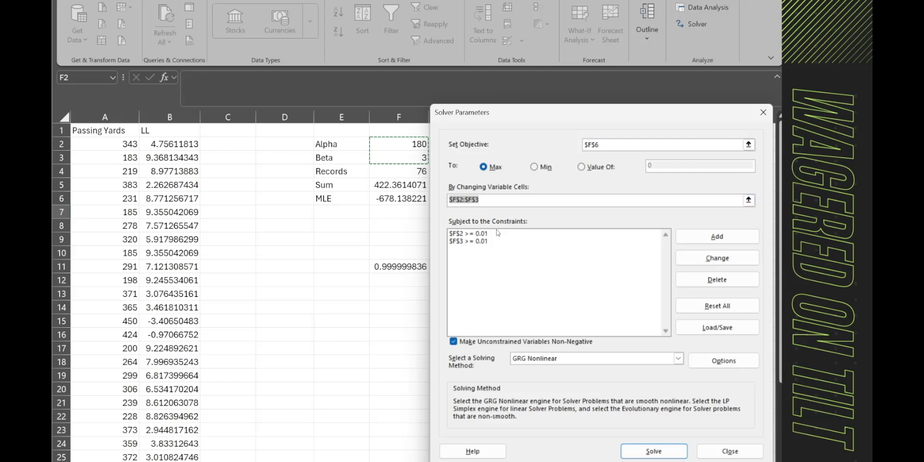
{"action": "left_click", "coordinate": [475, 235]}
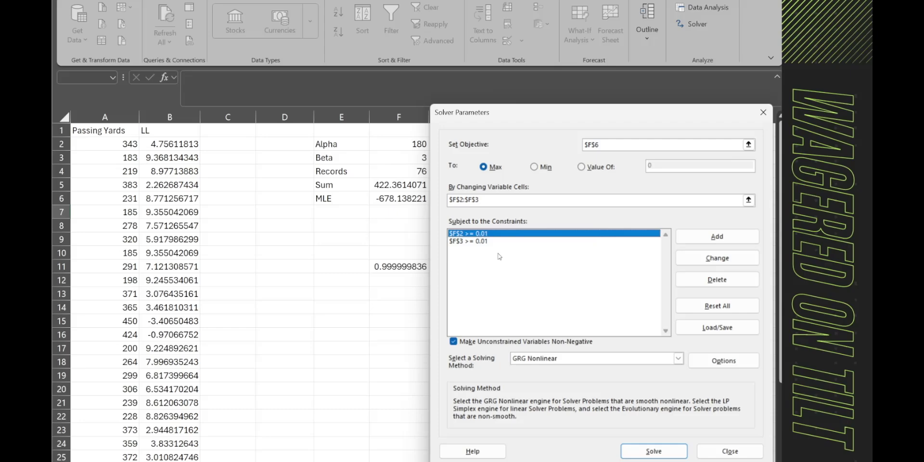
{"action": "left_click", "coordinate": [460, 242]}
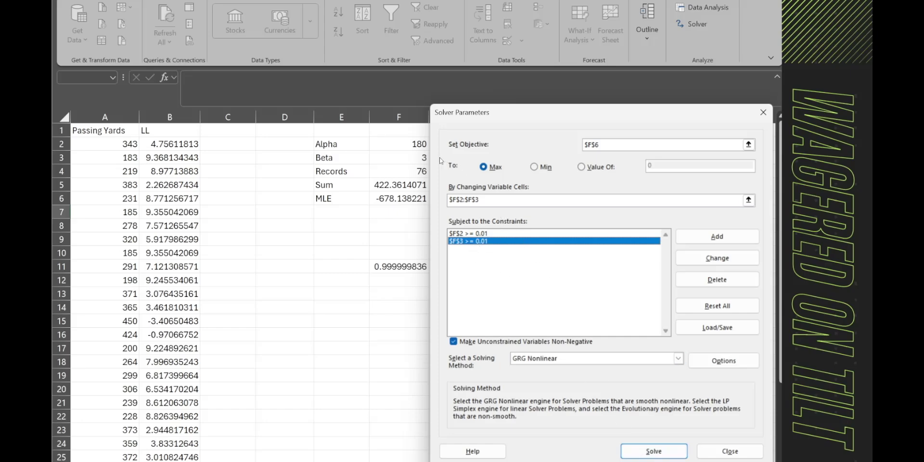
{"action": "left_click", "coordinate": [487, 234]}
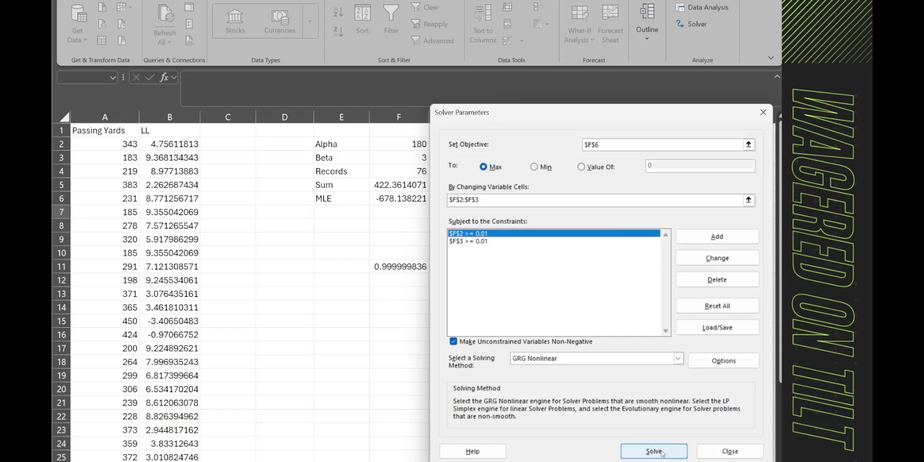
{"action": "left_click", "coordinate": [661, 452]}
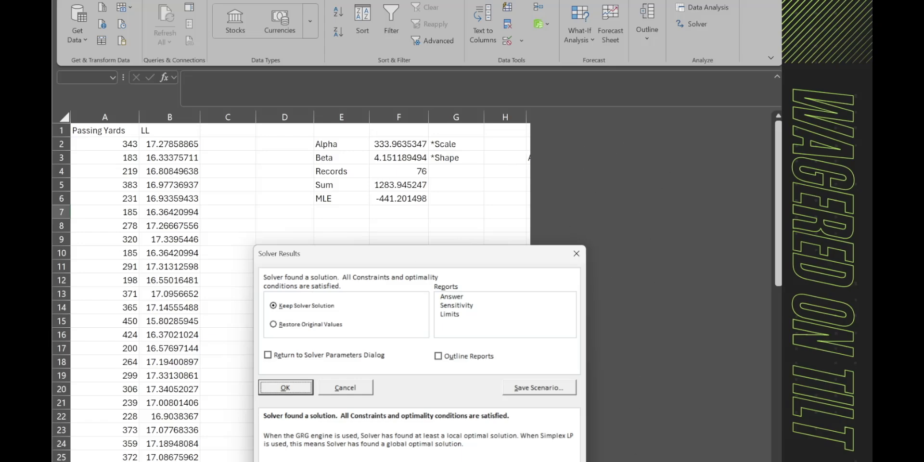
Keep the Solver solution and review the LL column and passing-yard values
{"action": "left_click", "coordinate": [289, 392]}
{"action": "left_click", "coordinate": [380, 358]}
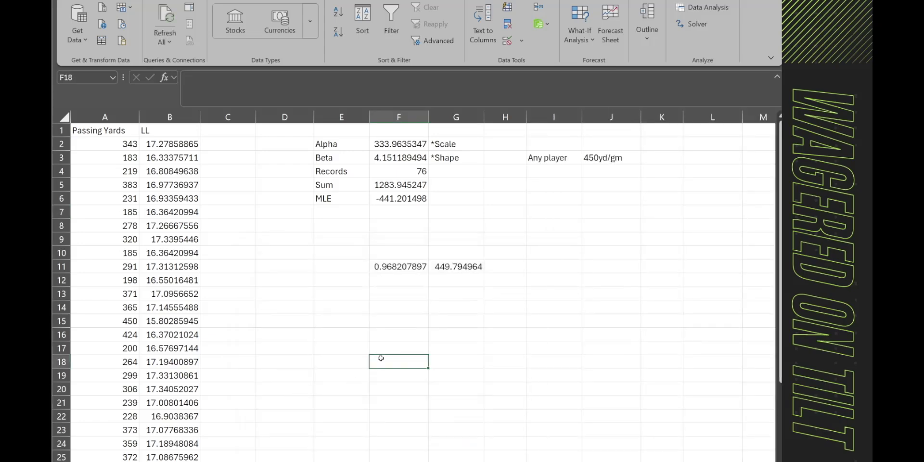
{"action": "left_click", "coordinate": [314, 188]}
{"action": "left_click", "coordinate": [238, 156]}
{"action": "left_click", "coordinate": [183, 115]}
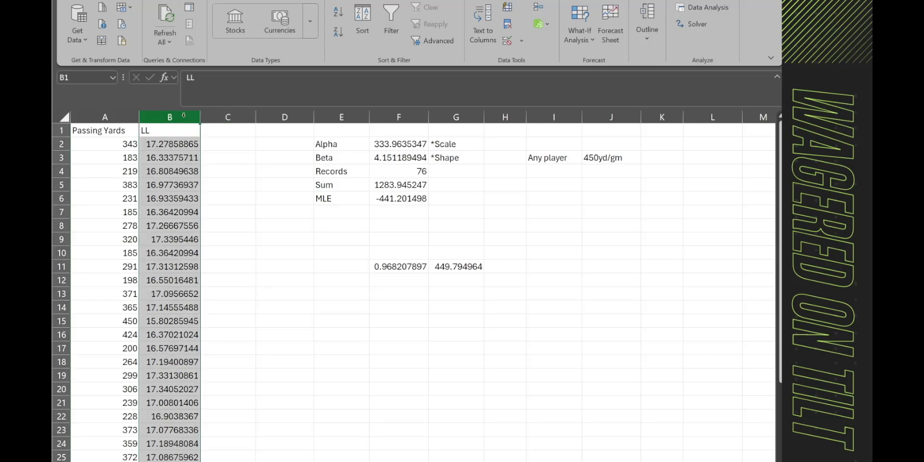
{"action": "left_click", "coordinate": [106, 144]}
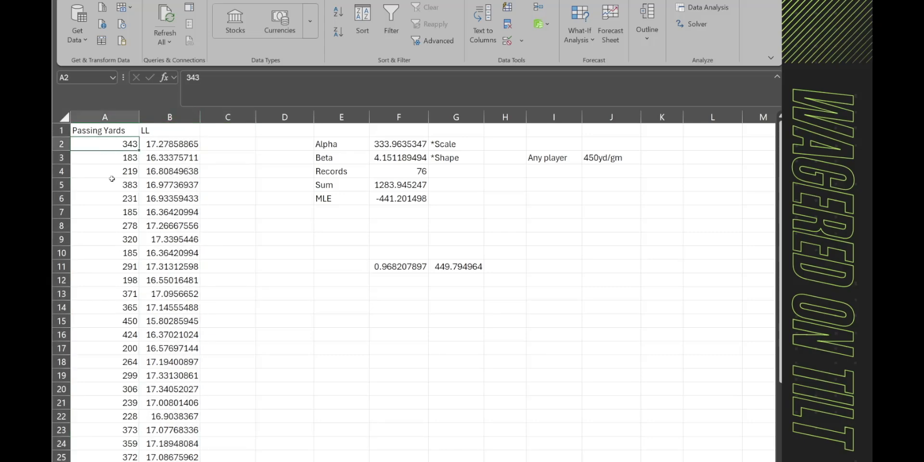
{"action": "left_click_drag", "start_coordinate": [105, 280], "coordinate": [106, 181]}
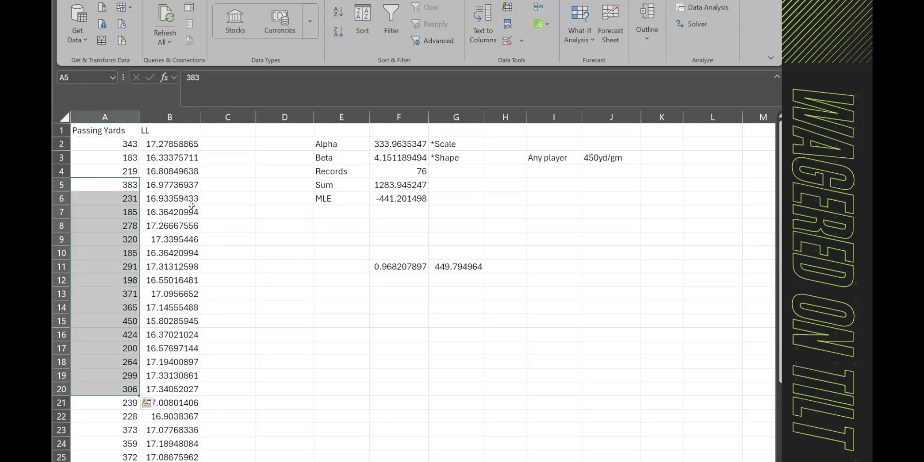
{"action": "left_click", "coordinate": [192, 206]}
{"action": "left_click", "coordinate": [347, 255]}
Inspect the fitted Alpha 333.9635347, Beta 4.151189494 and the MLE formula in F6
{"action": "left_click", "coordinate": [351, 144]}
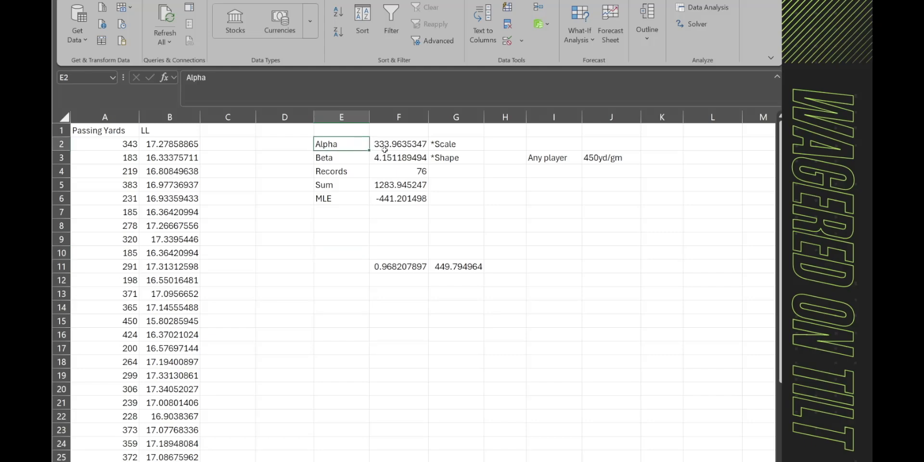
{"action": "left_click", "coordinate": [415, 146]}
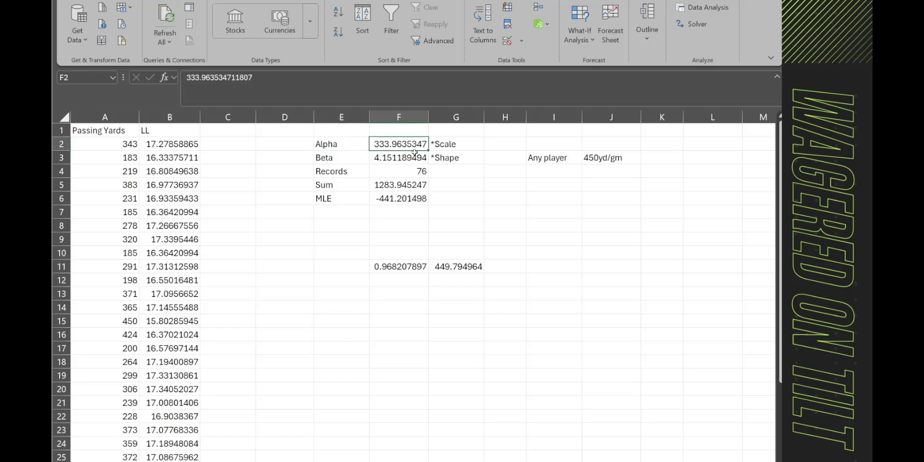
{"action": "left_click", "coordinate": [404, 159]}
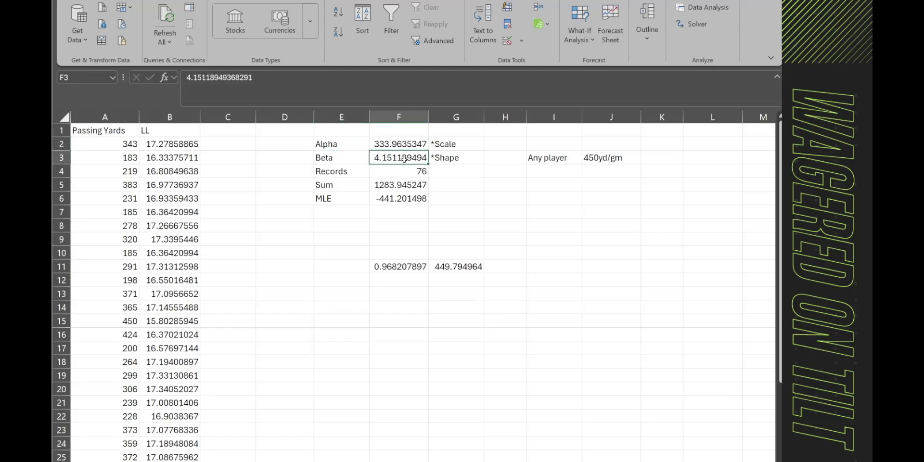
{"action": "left_click", "coordinate": [404, 200]}
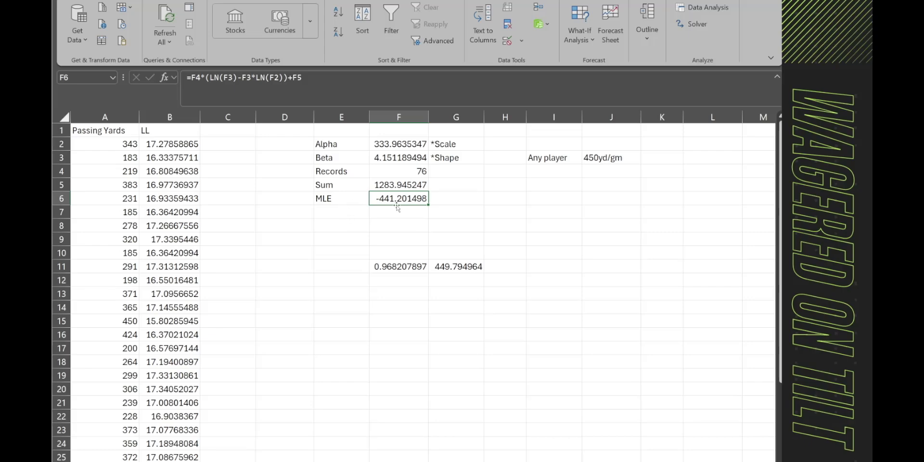
{"action": "left_click", "coordinate": [367, 237]}
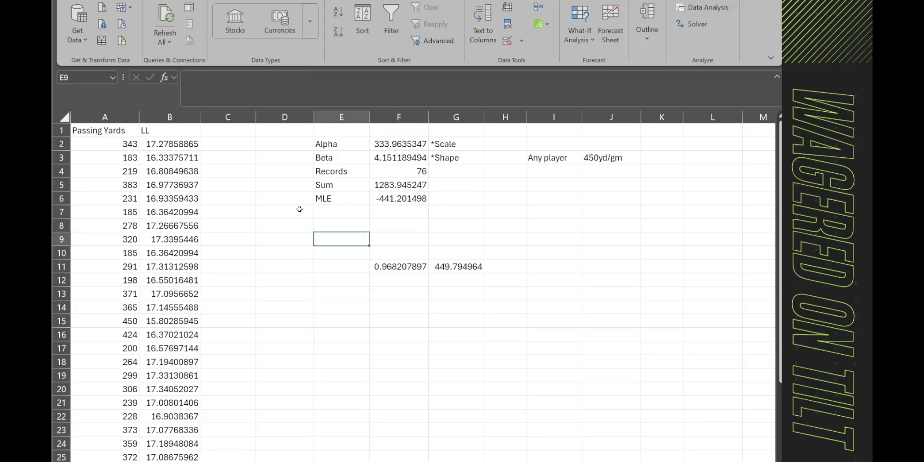
{"action": "left_click", "coordinate": [397, 202]}
{"action": "left_click", "coordinate": [387, 144]}
{"action": "left_click", "coordinate": [413, 160]}
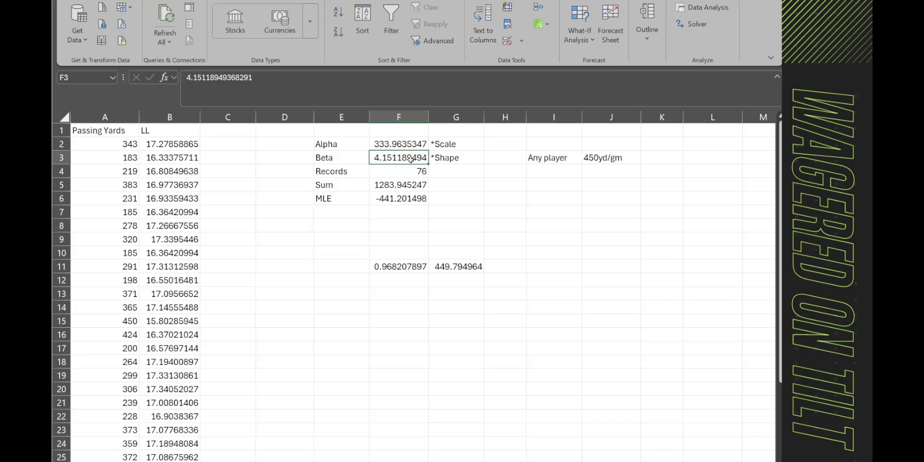
{"action": "left_click", "coordinate": [397, 200]}
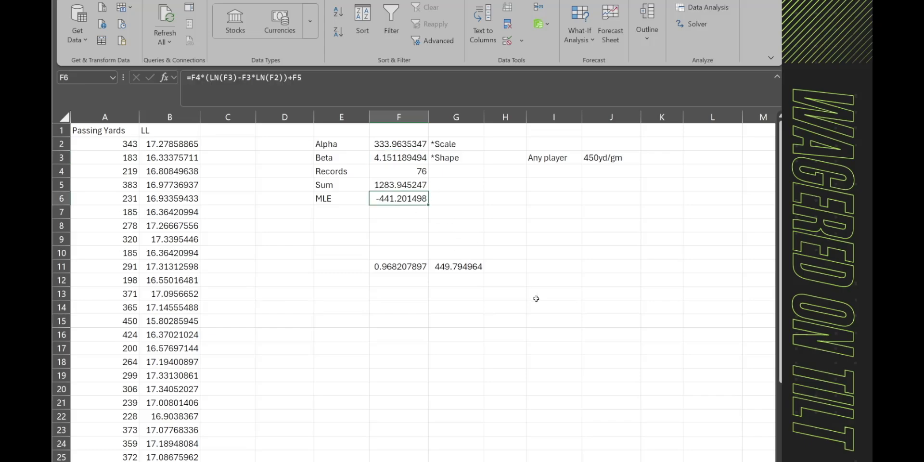
Revisit the Sum in F5, the MLE in F6 and the nearby cells in rows 10–14
{"action": "left_click", "coordinate": [536, 359]}
{"action": "left_click", "coordinate": [388, 186]}
{"action": "left_click", "coordinate": [504, 344]}
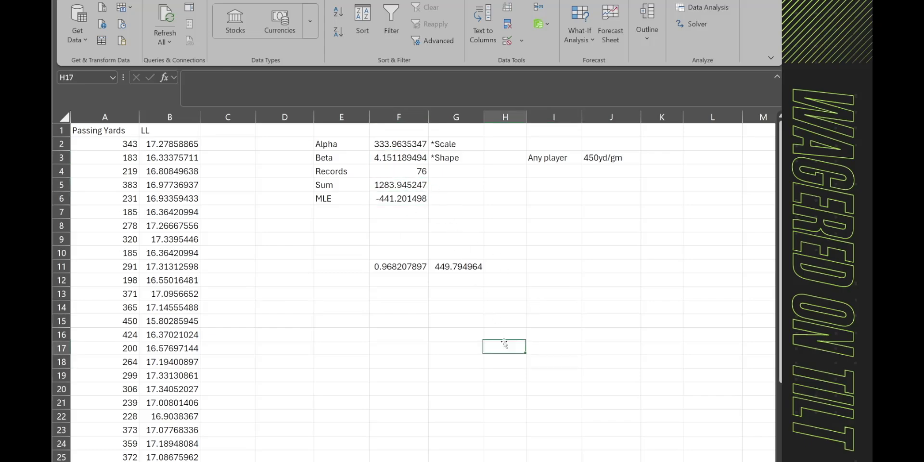
{"action": "left_click", "coordinate": [399, 199]}
{"action": "left_click", "coordinate": [320, 251]}
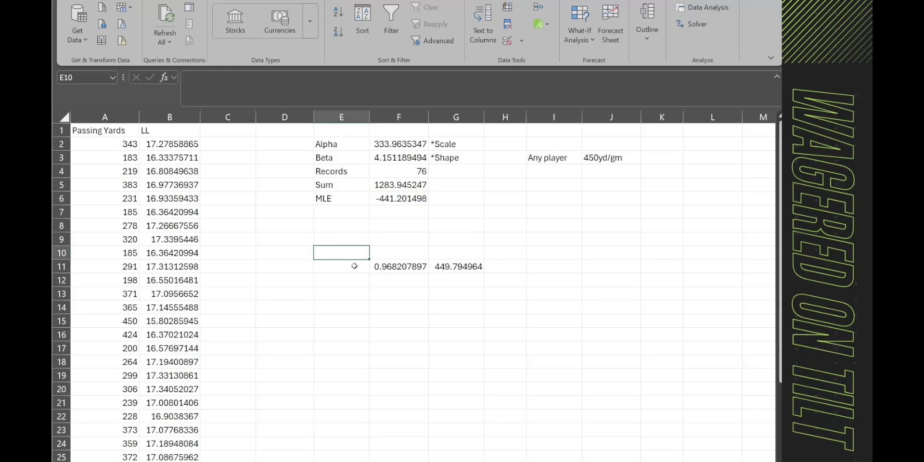
{"action": "left_click", "coordinate": [342, 267]}
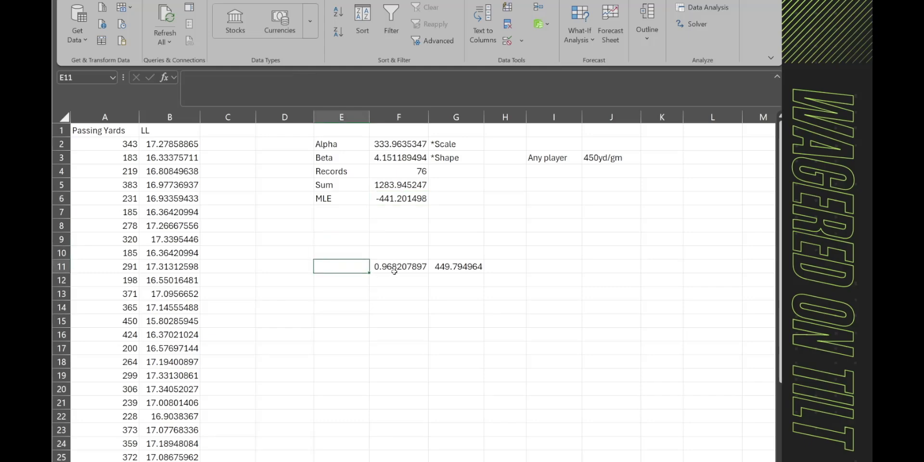
{"action": "left_click", "coordinate": [403, 303]}
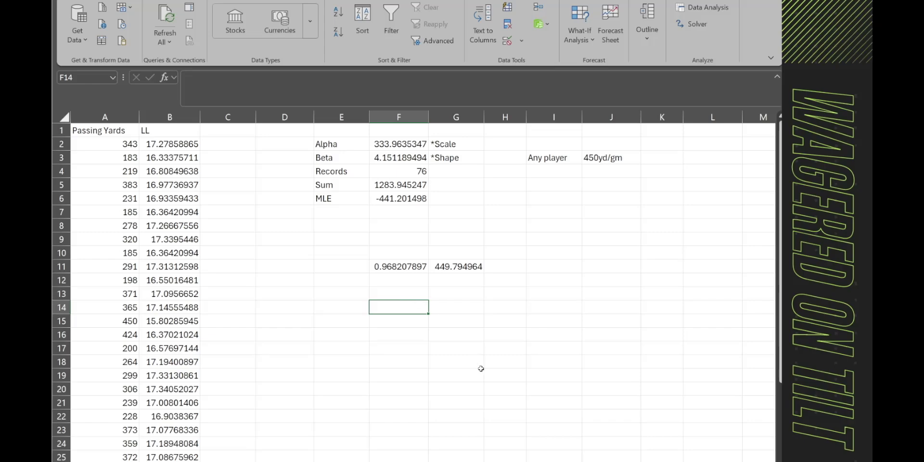
{"action": "left_click", "coordinate": [459, 336]}
{"action": "left_click", "coordinate": [404, 266]}
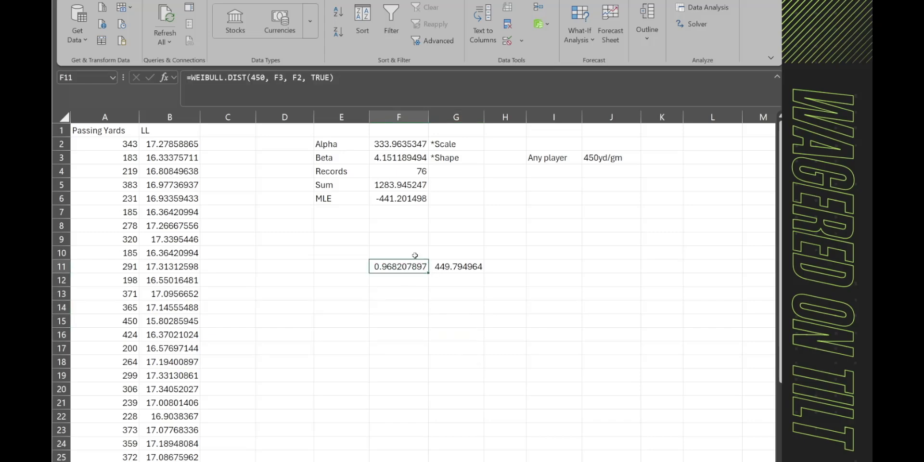
{"action": "left_click", "coordinate": [219, 77]}
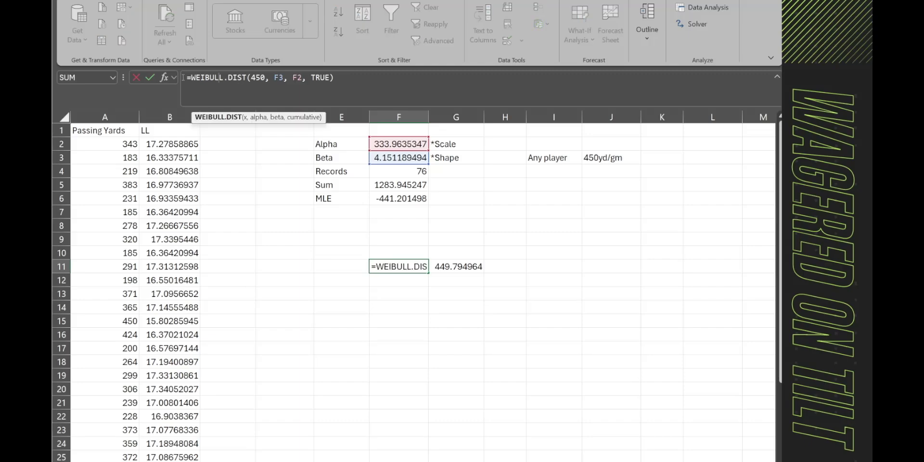
{"action": "left_click", "coordinate": [249, 78]}
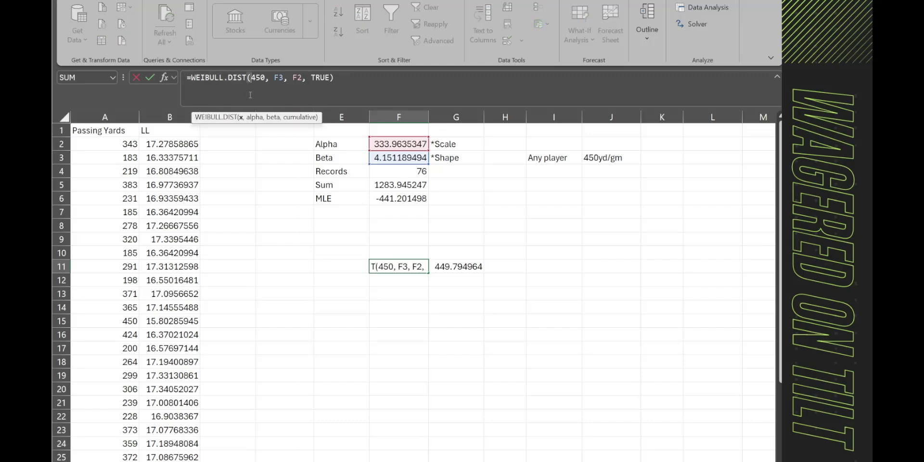
{"action": "double_click", "coordinate": [258, 77]}
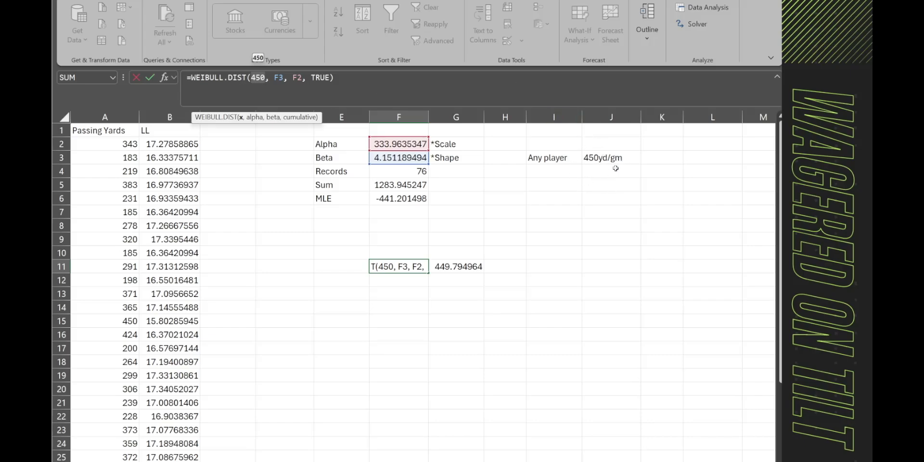
{"action": "key", "text": "Right"}
{"action": "key", "text": "Right"}
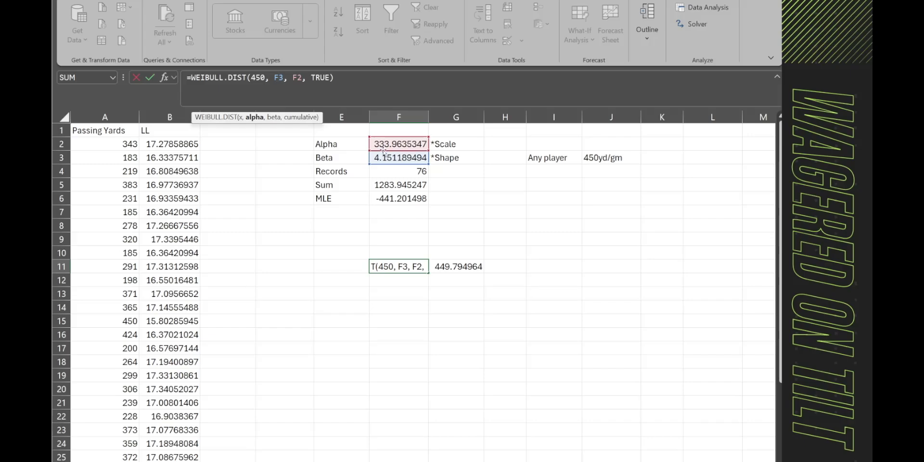
{"action": "left_click", "coordinate": [297, 83]}
{"action": "left_click", "coordinate": [323, 78]}
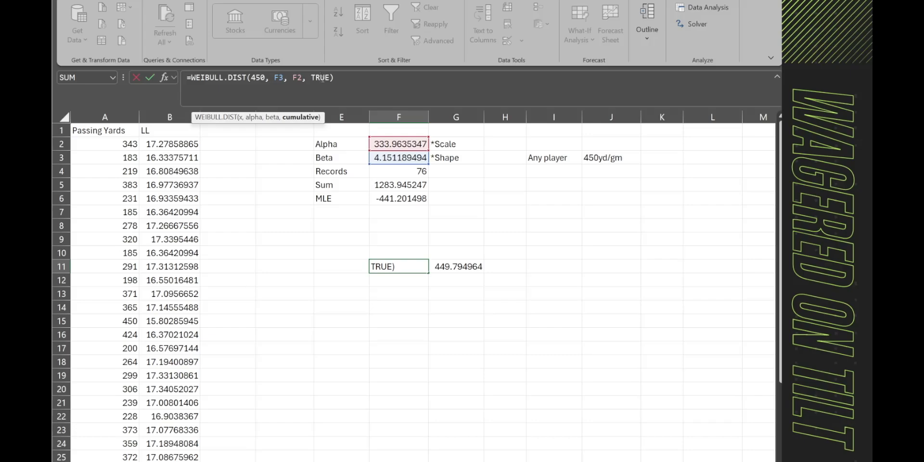
{"action": "left_click", "coordinate": [285, 83]}
{"action": "left_click", "coordinate": [278, 78]}
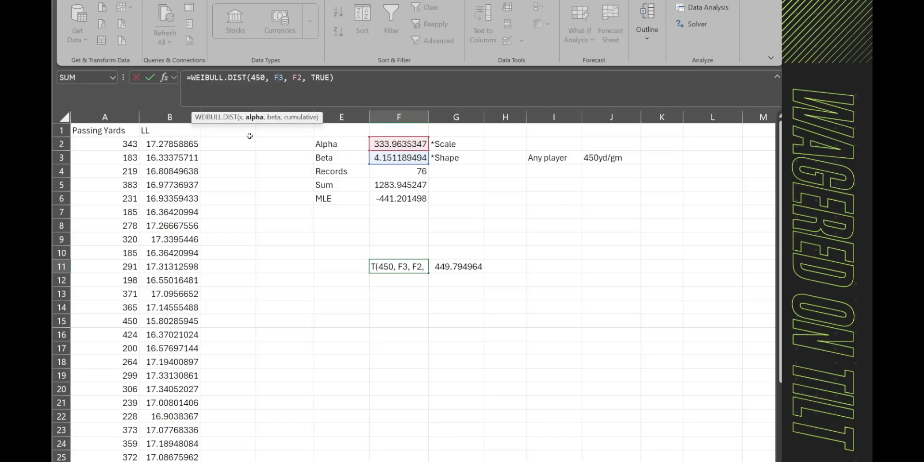
{"action": "left_click", "coordinate": [295, 79]}
{"action": "left_click", "coordinate": [273, 80]}
{"action": "key", "text": "Return"}
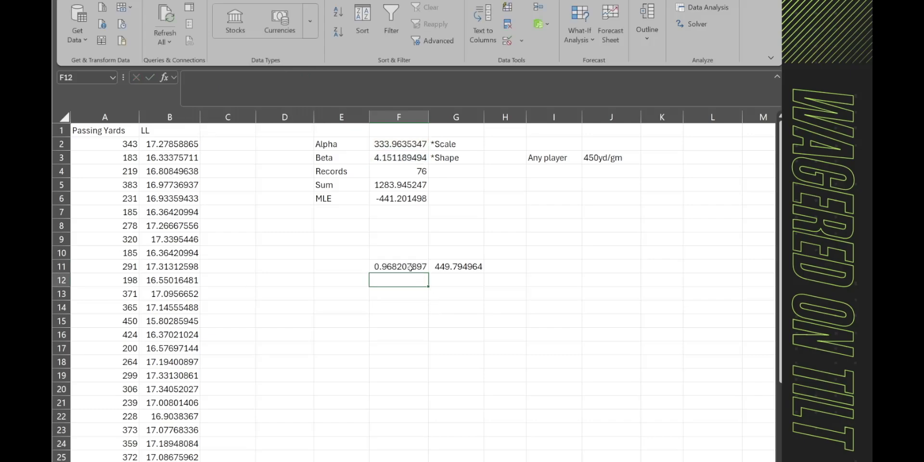
{"action": "left_click", "coordinate": [410, 268]}
{"action": "left_click", "coordinate": [357, 77]}
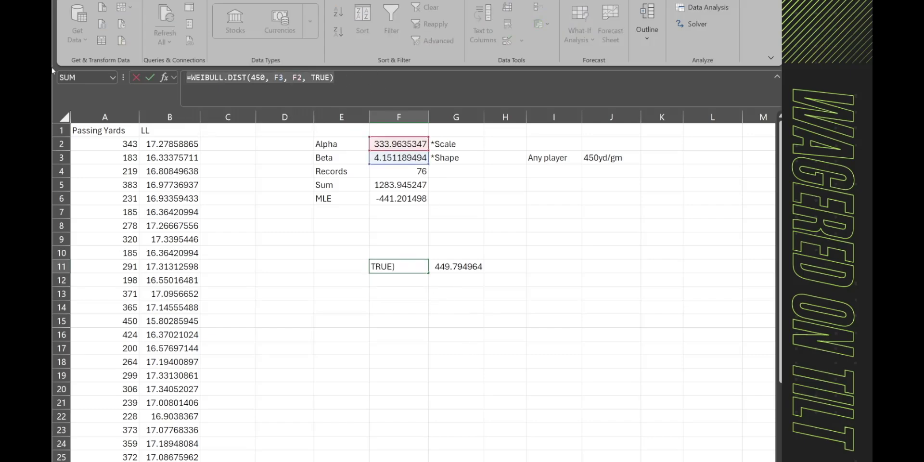
{"action": "key", "text": "shift+Home"}
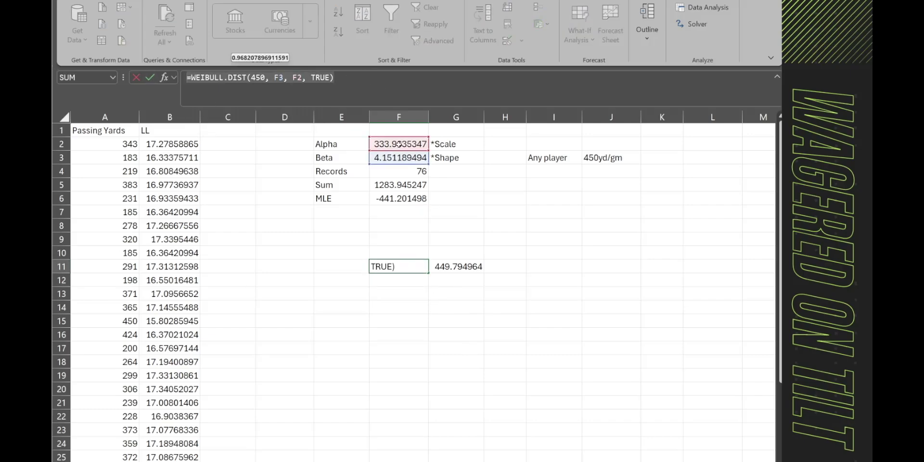
{"action": "left_click", "coordinate": [313, 77]}
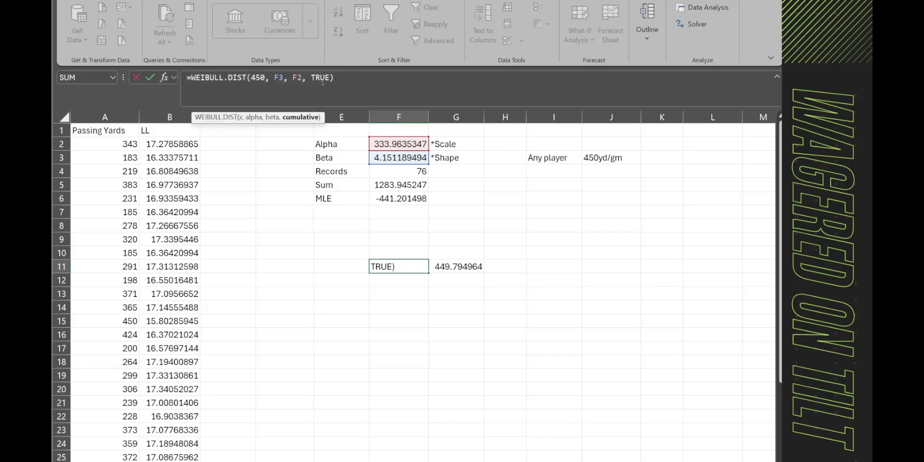
{"action": "key", "text": "Tab"}
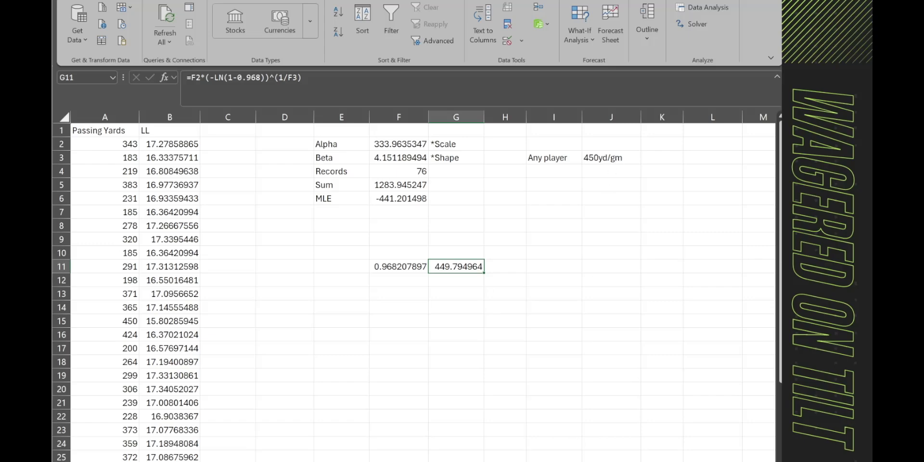
{"action": "key", "text": "Left"}
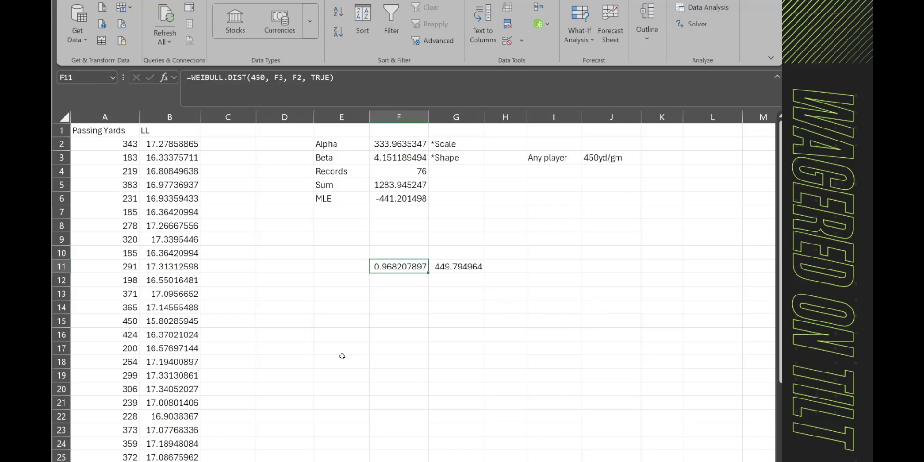
Enter =1-F11 in F12 to get the over-450 probability
{"action": "left_click", "coordinate": [388, 284]}
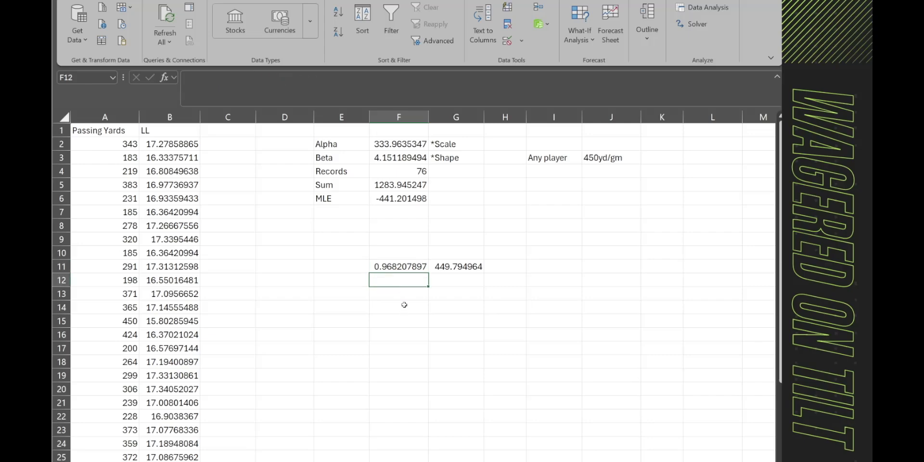
{"action": "type", "text": "="}
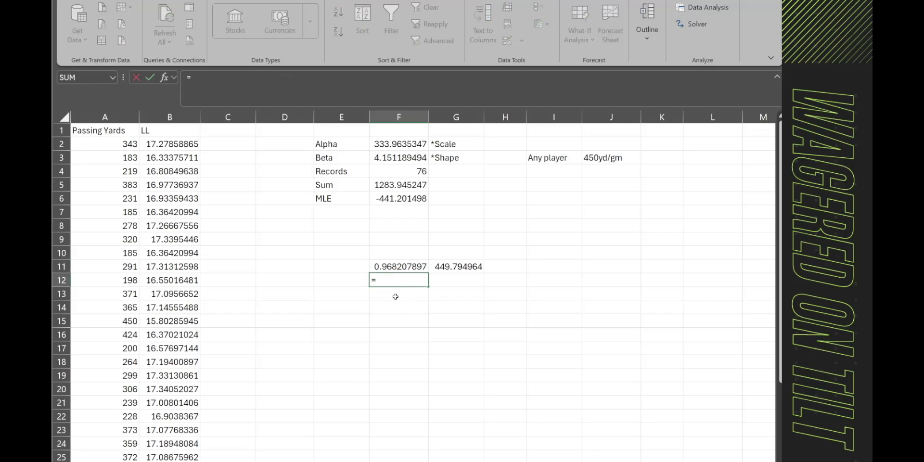
{"action": "type", "text": "1-"}
{"action": "left_click", "coordinate": [410, 264]}
{"action": "key", "text": "Return"}
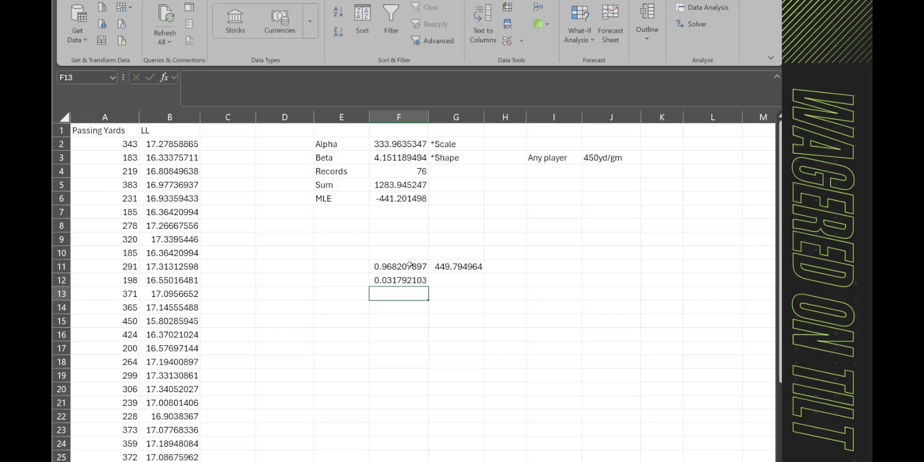
Label rows 11 and 12 as Under and Over in column E
{"action": "left_click", "coordinate": [353, 268]}
{"action": "type", "text": "Under"}
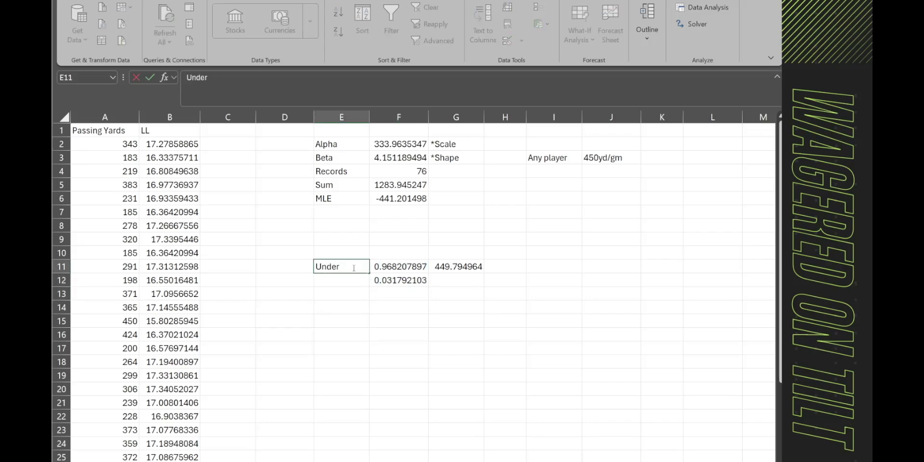
{"action": "key", "text": "Return"}
{"action": "type", "text": "Over"}
{"action": "key", "text": "Return"}
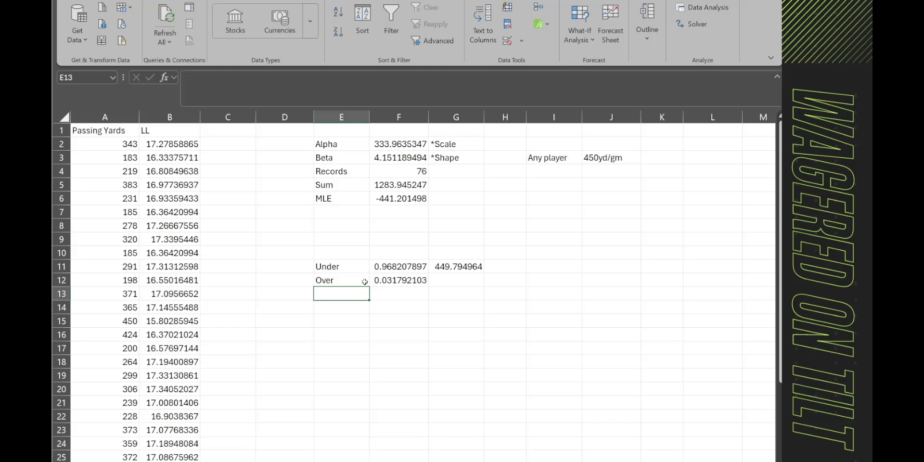
{"action": "left_click", "coordinate": [388, 280]}
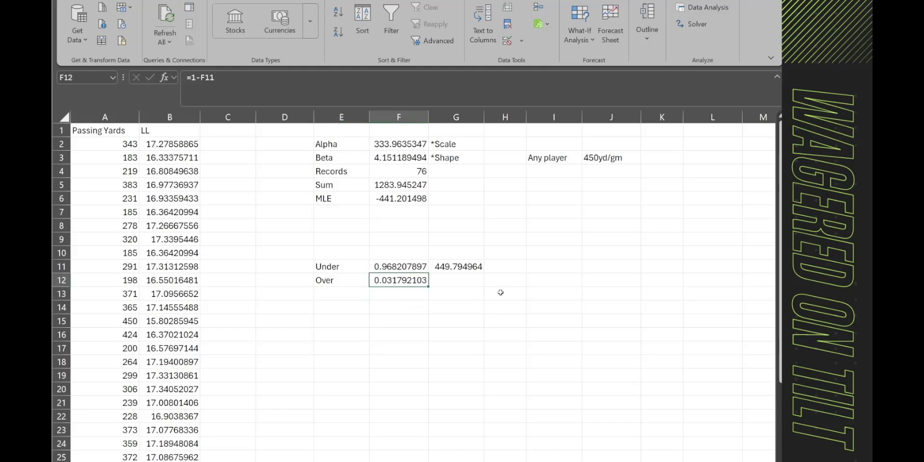
{"action": "double_click", "coordinate": [470, 269]}
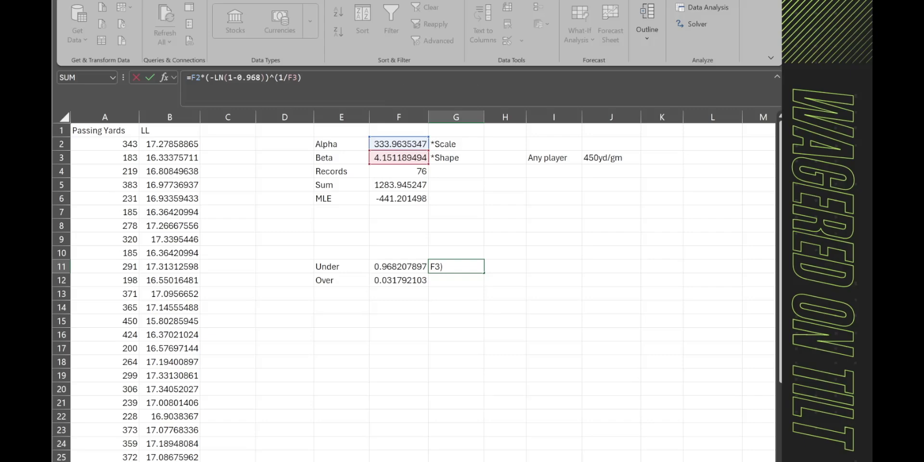
Review the inverse Weibull formula in G11 alongside the probability in F11
{"action": "key", "text": "Tab"}
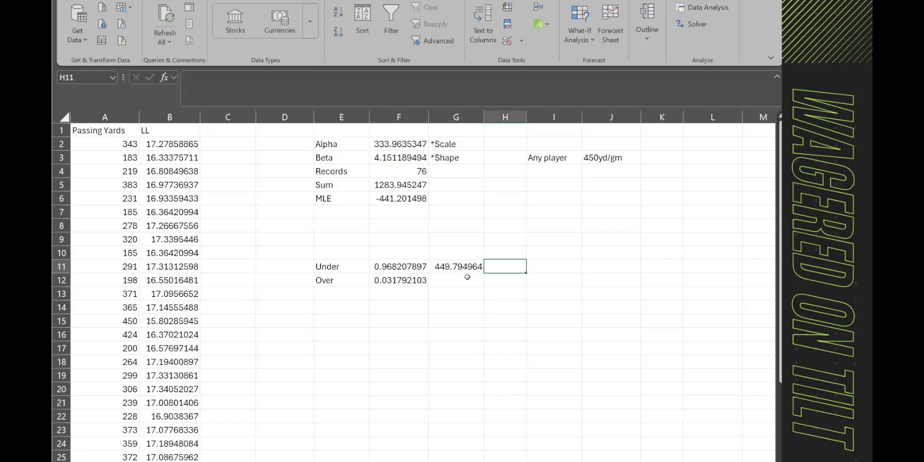
{"action": "left_click", "coordinate": [463, 269]}
{"action": "left_click", "coordinate": [341, 84]}
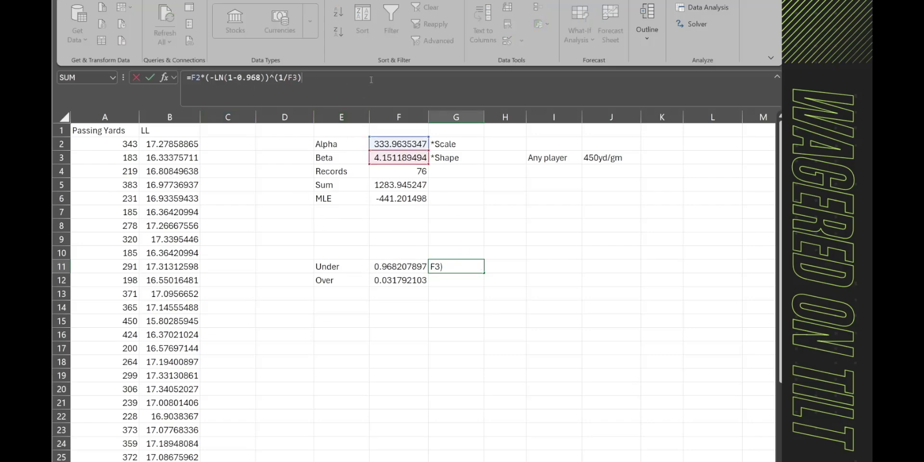
{"action": "key", "text": "Tab"}
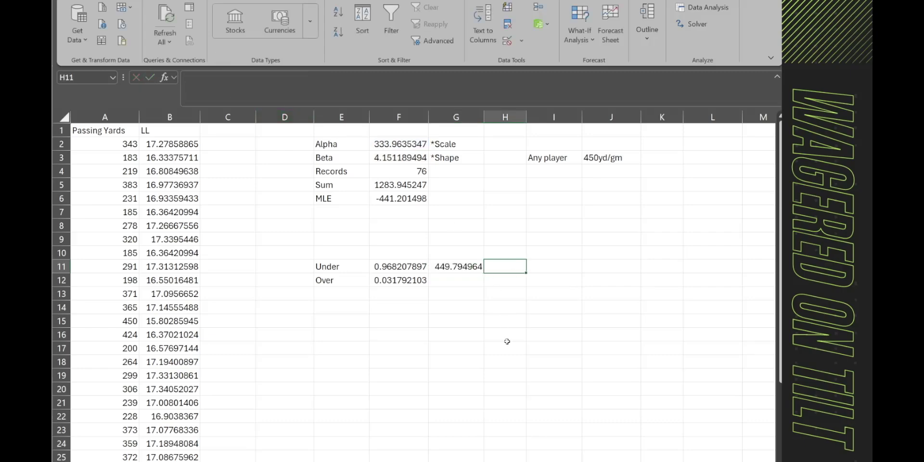
{"action": "left_click", "coordinate": [407, 270]}
{"action": "left_click", "coordinate": [465, 265]}
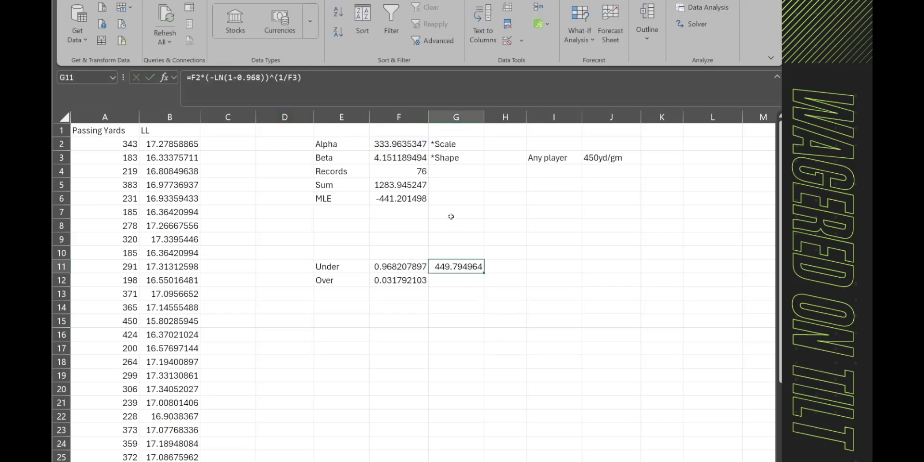
{"action": "left_click", "coordinate": [399, 92]}
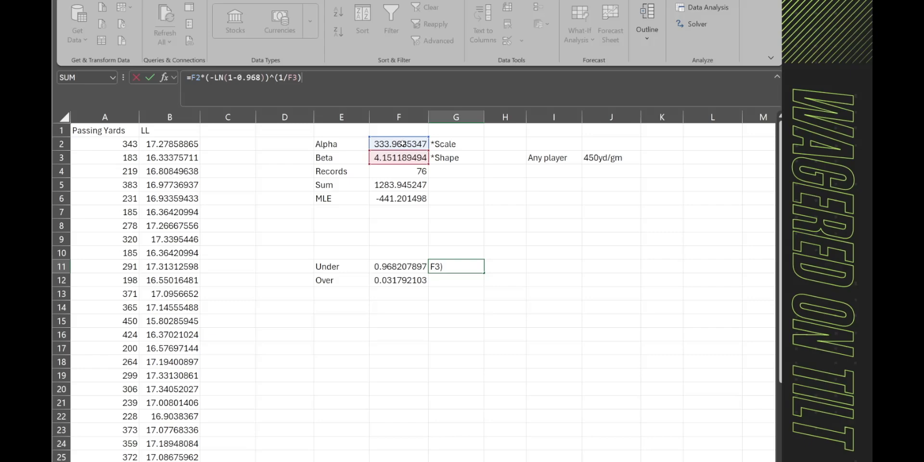
Replace the hardcoded 0.968 in G11 with a reference to F11, returning 450
{"action": "left_click", "coordinate": [261, 78]}
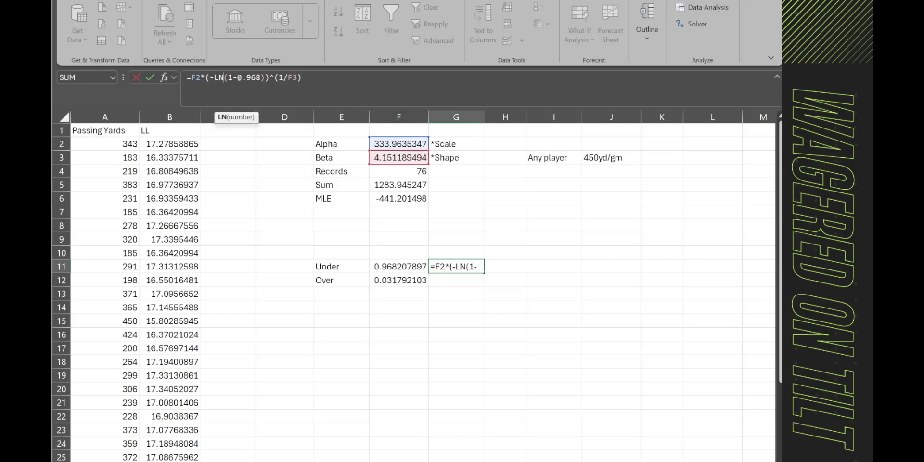
{"action": "left_click_drag", "start_coordinate": [239, 77], "coordinate": [260, 77]}
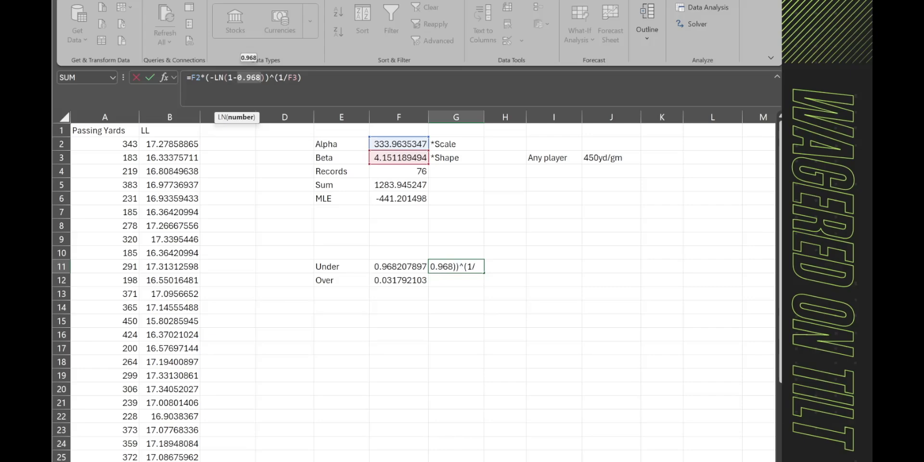
{"action": "left_click", "coordinate": [388, 267]}
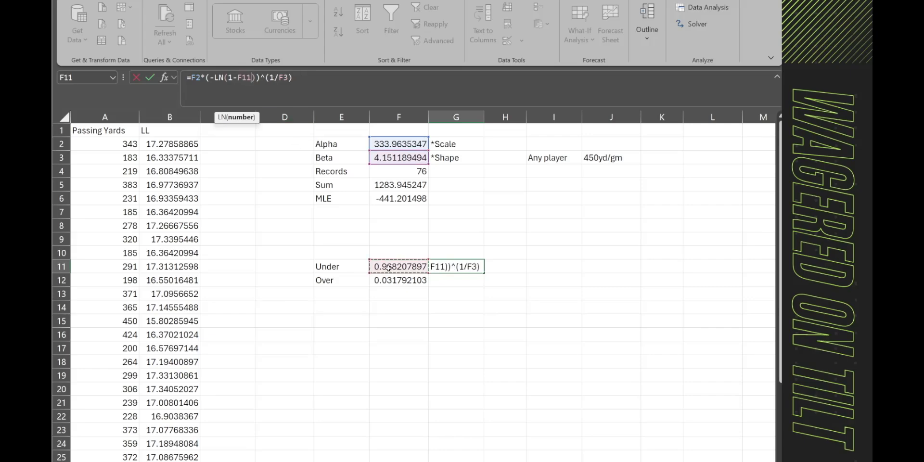
{"action": "key", "text": "Return"}
{"action": "left_click", "coordinate": [468, 258]}
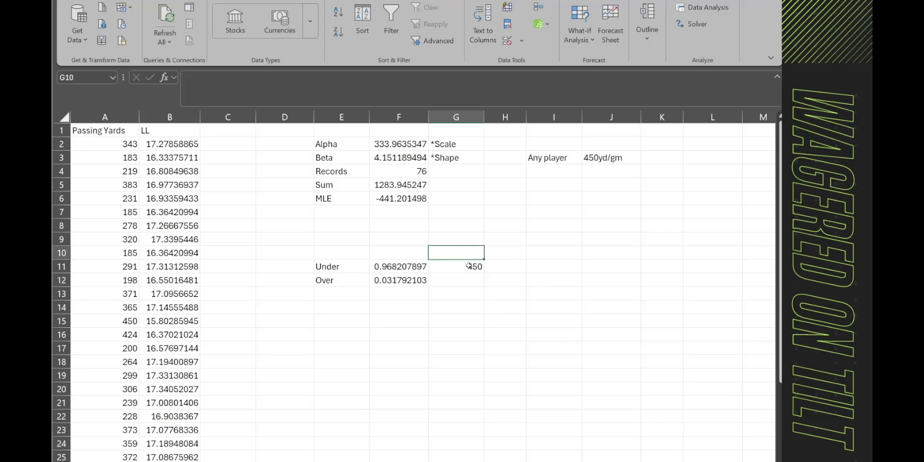
{"action": "left_click", "coordinate": [474, 266]}
{"action": "left_click", "coordinate": [421, 266]}
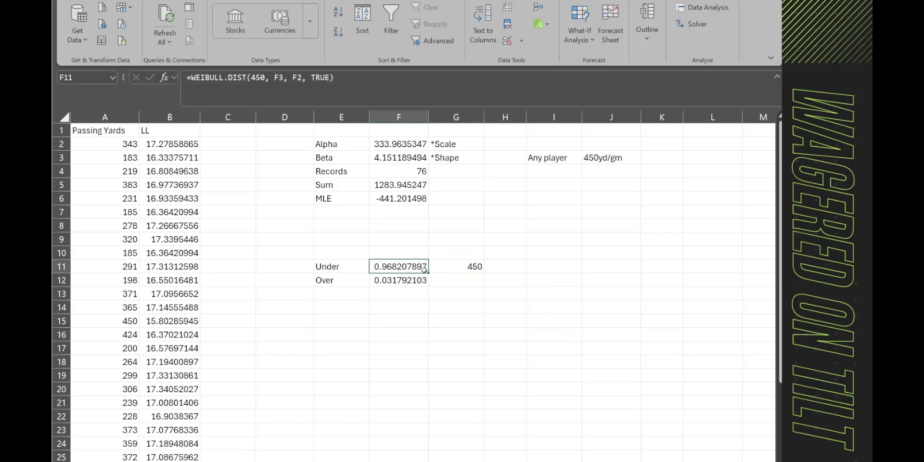
Make the WEIBULL.DIST formula in F11 read yards from J4 instead of the hardcoded 450
{"action": "left_click", "coordinate": [465, 270]}
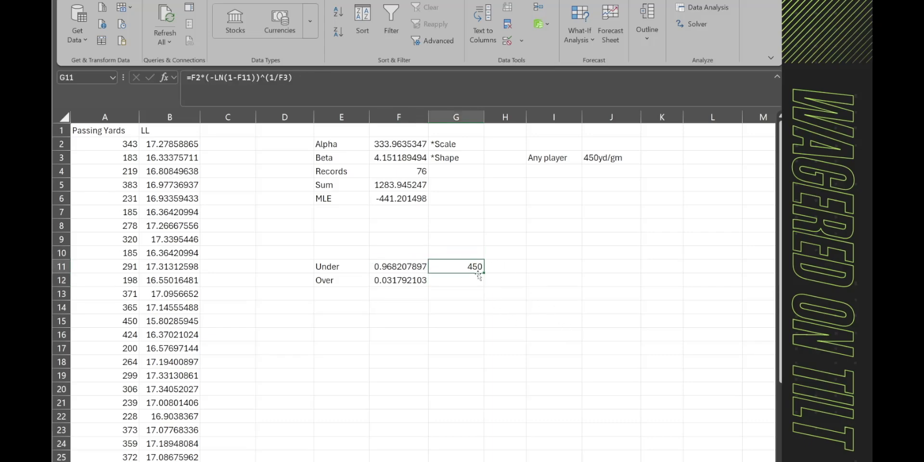
{"action": "left_click", "coordinate": [393, 267]}
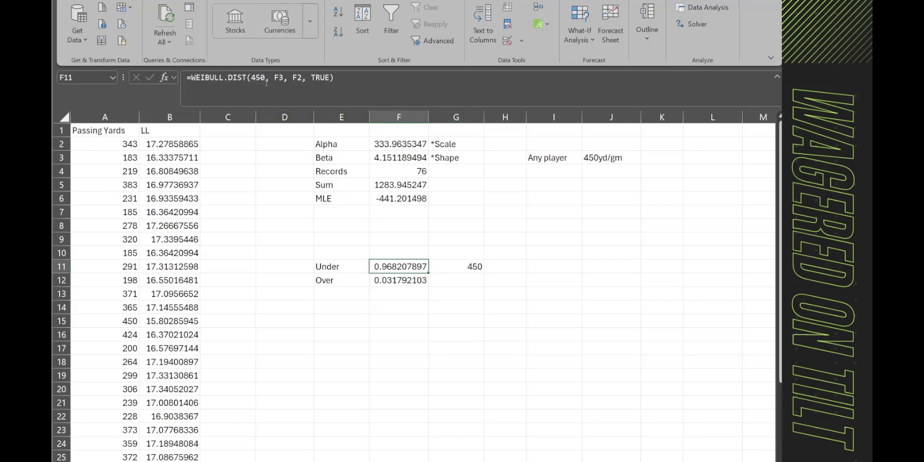
{"action": "left_click", "coordinate": [460, 265]}
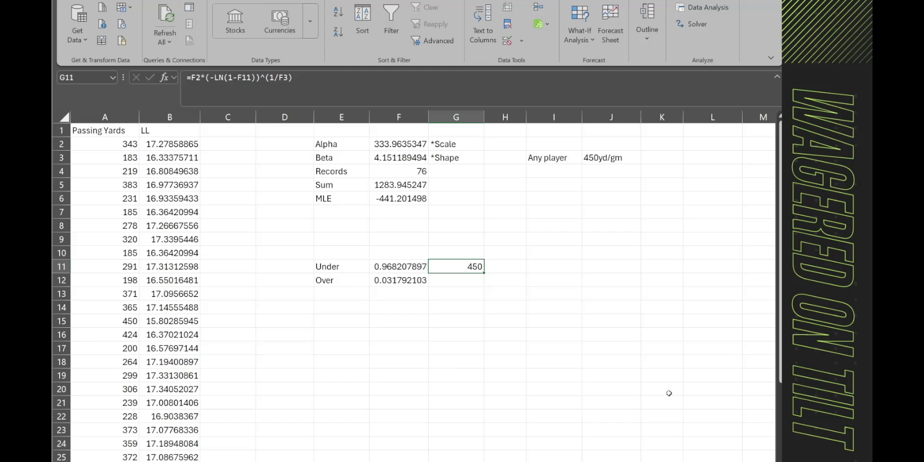
{"action": "left_click", "coordinate": [387, 265]}
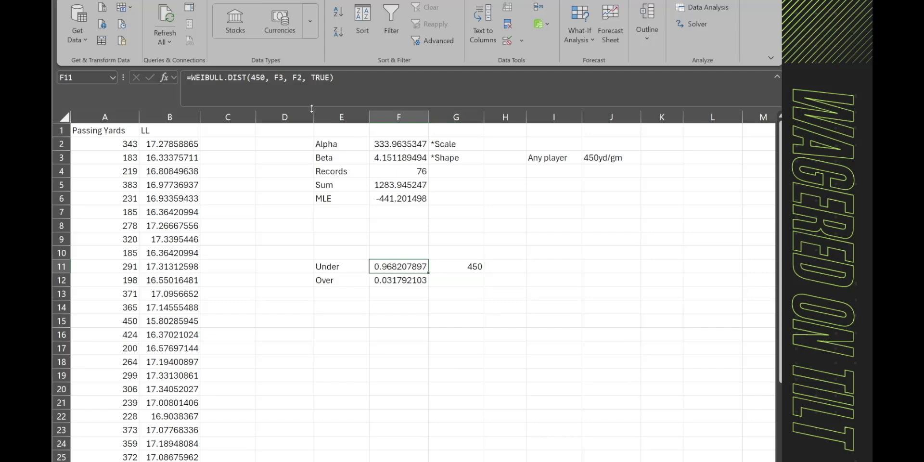
{"action": "double_click", "coordinate": [253, 78]}
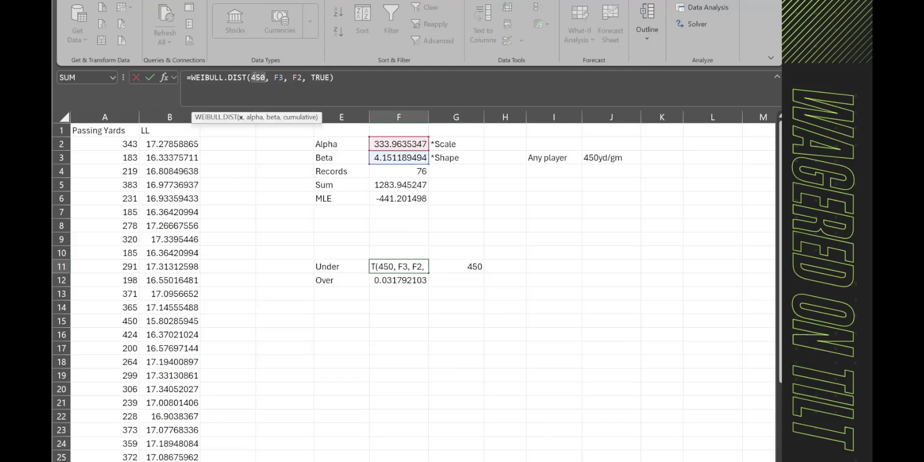
{"action": "left_click", "coordinate": [599, 170]}
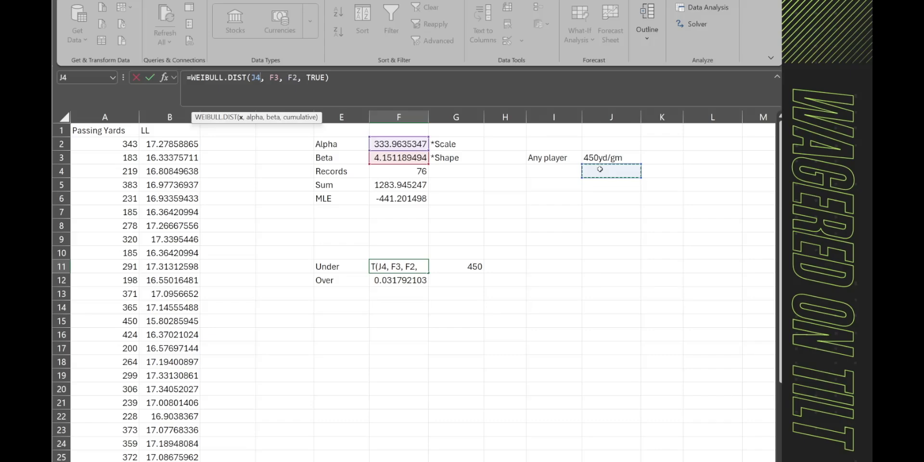
{"action": "key", "text": "Return"}
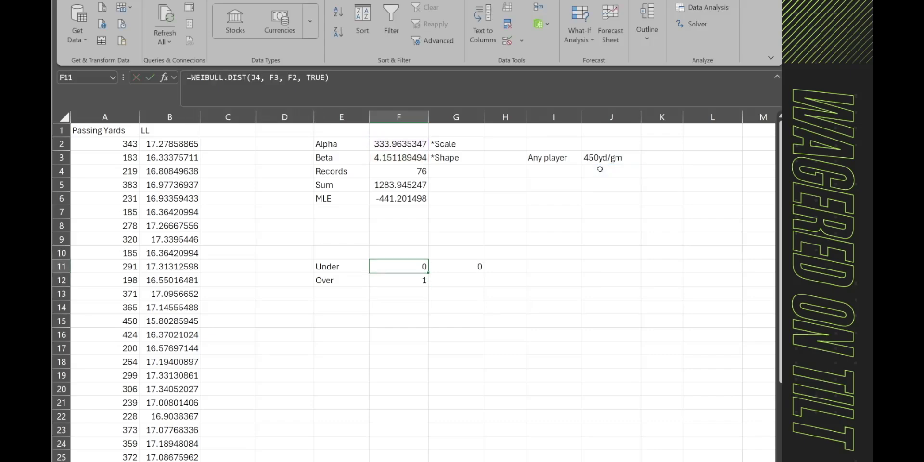
Label the input 'Yards' and set J4 to 350
{"action": "left_click", "coordinate": [555, 173]}
{"action": "type", "text": "Yards"}
{"action": "key", "text": "Tab"}
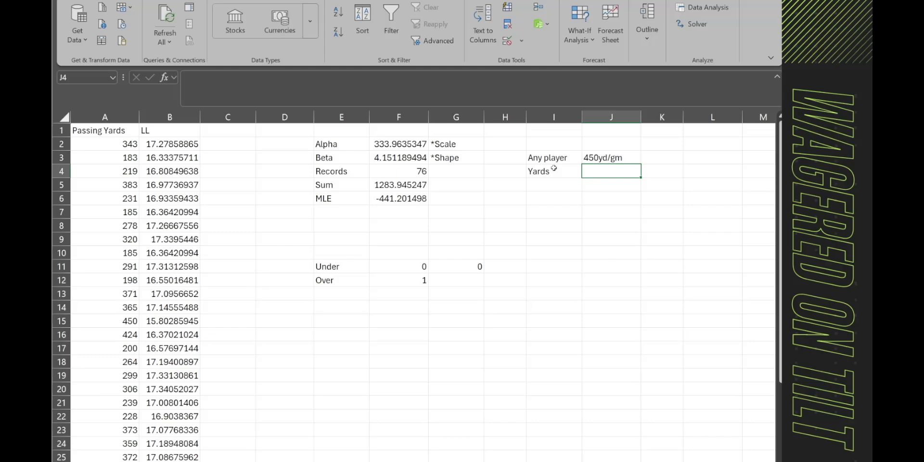
{"action": "type", "text": "350"}
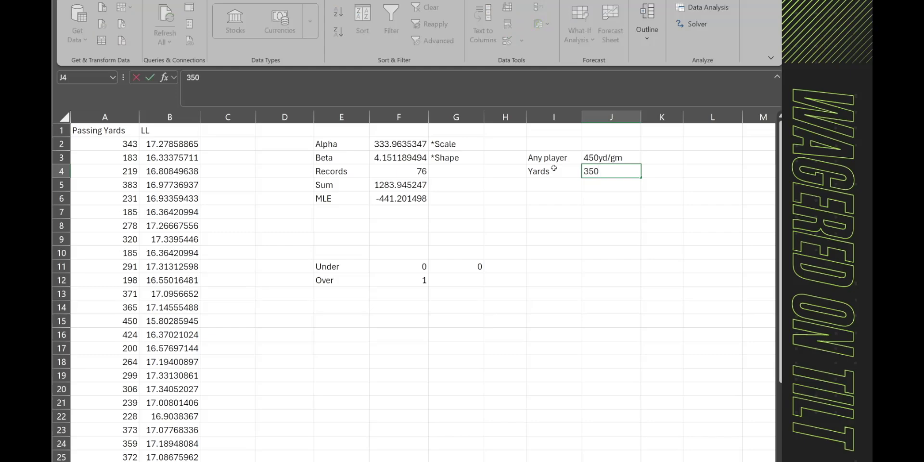
{"action": "key", "text": "Return"}
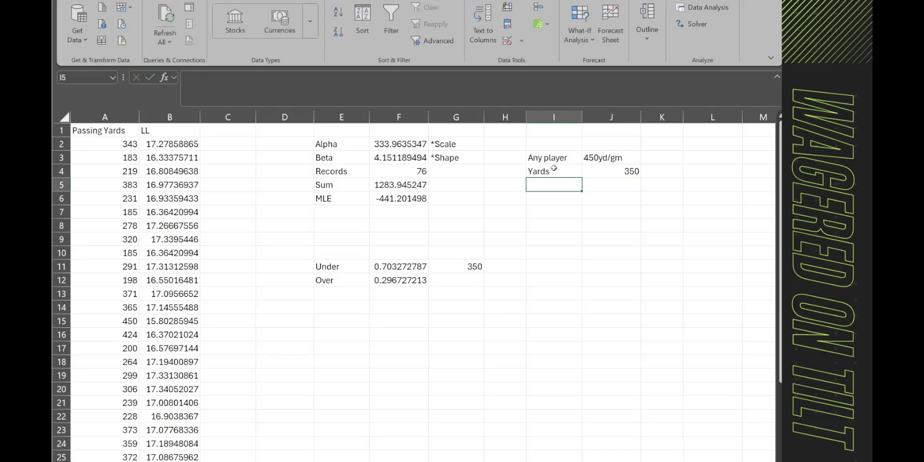
{"action": "left_click", "coordinate": [380, 270]}
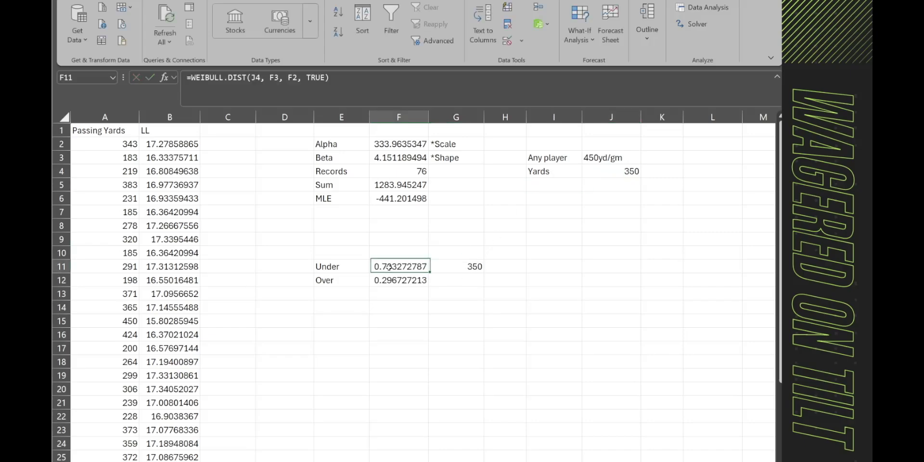
{"action": "left_click", "coordinate": [399, 276]}
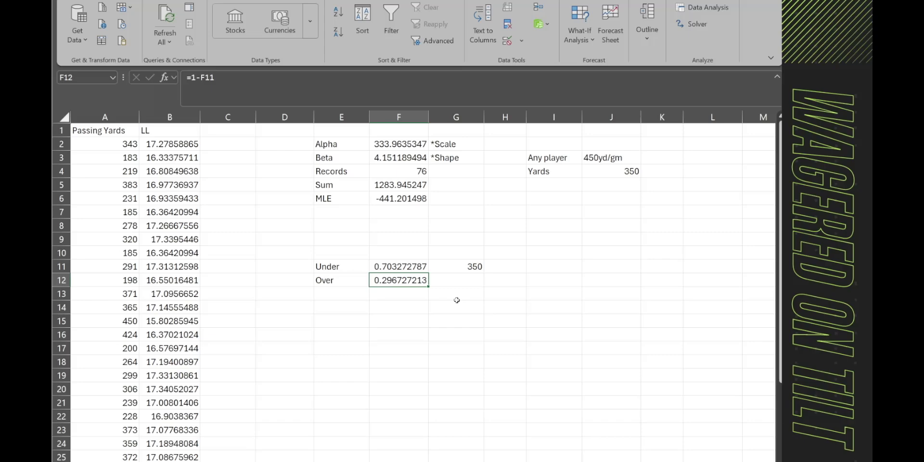
{"action": "left_click", "coordinate": [473, 267]}
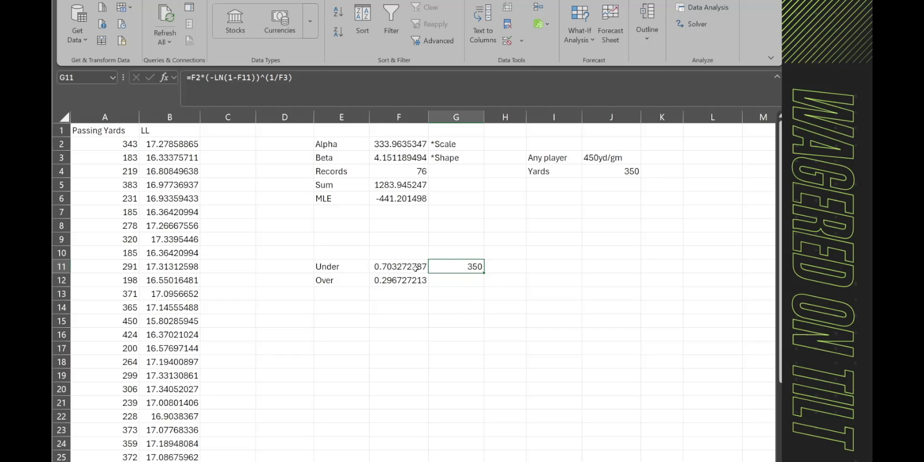
{"action": "left_click", "coordinate": [629, 177]}
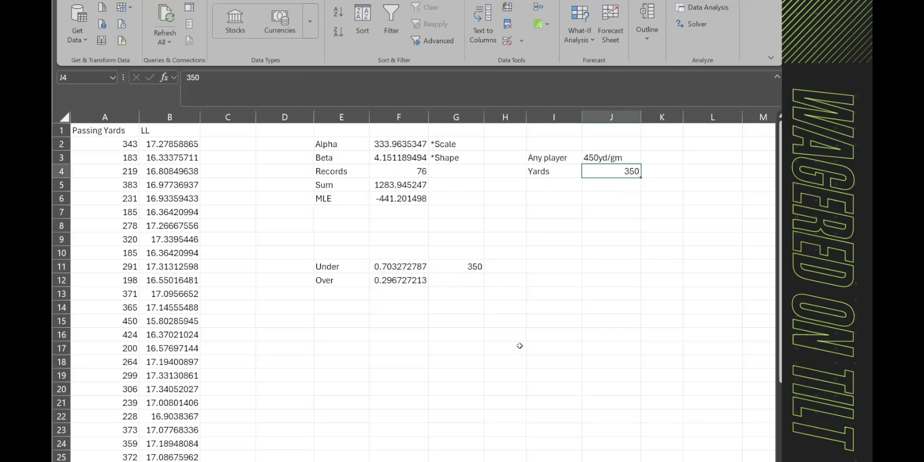
{"action": "left_click", "coordinate": [472, 265]}
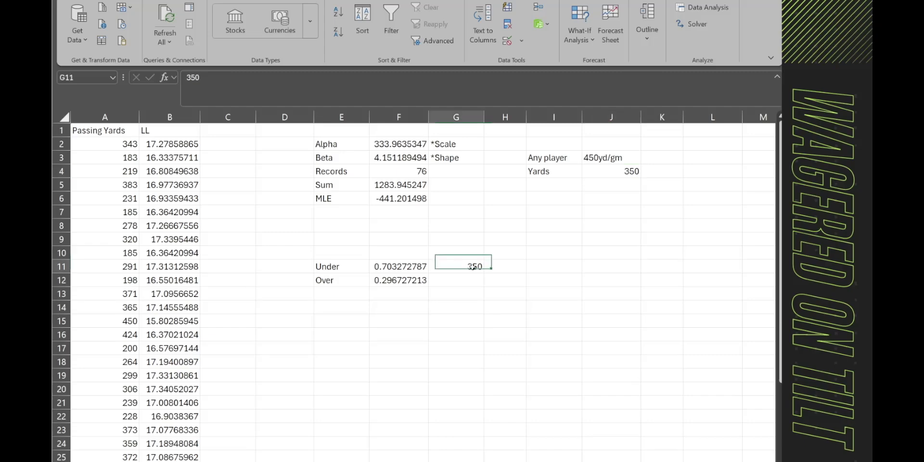
{"action": "left_click", "coordinate": [599, 178]}
{"action": "left_click", "coordinate": [449, 273]}
{"action": "left_click", "coordinate": [623, 172]}
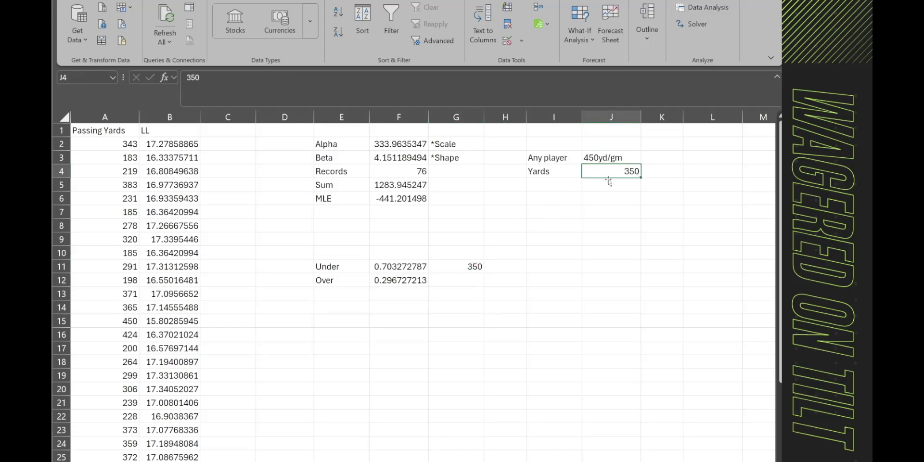
{"action": "left_click", "coordinate": [468, 264]}
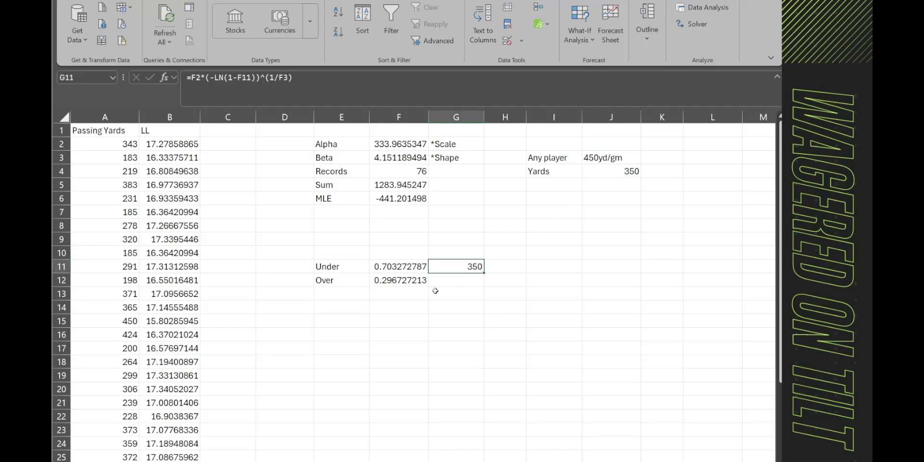
{"action": "left_click", "coordinate": [322, 88]}
{"action": "key", "text": "Tab"}
{"action": "left_click", "coordinate": [384, 321]}
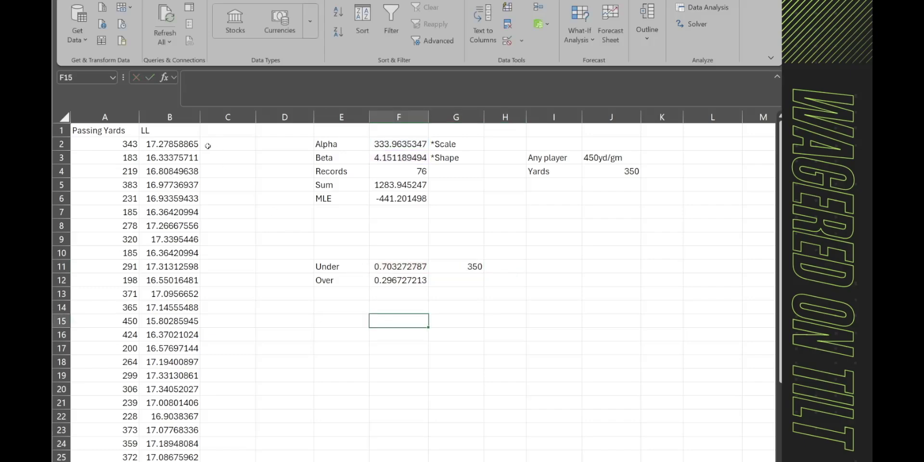
{"action": "left_click", "coordinate": [184, 146]}
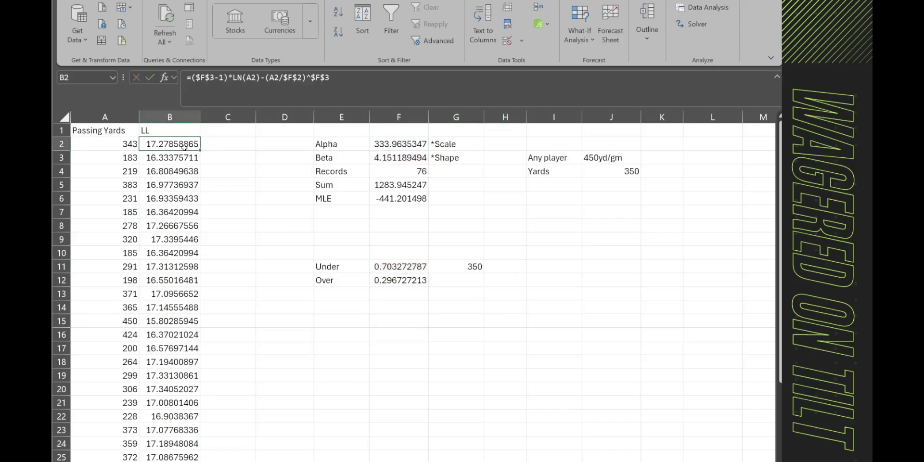
{"action": "left_click", "coordinate": [406, 86]}
{"action": "key", "text": "Escape"}
{"action": "left_click", "coordinate": [403, 269]}
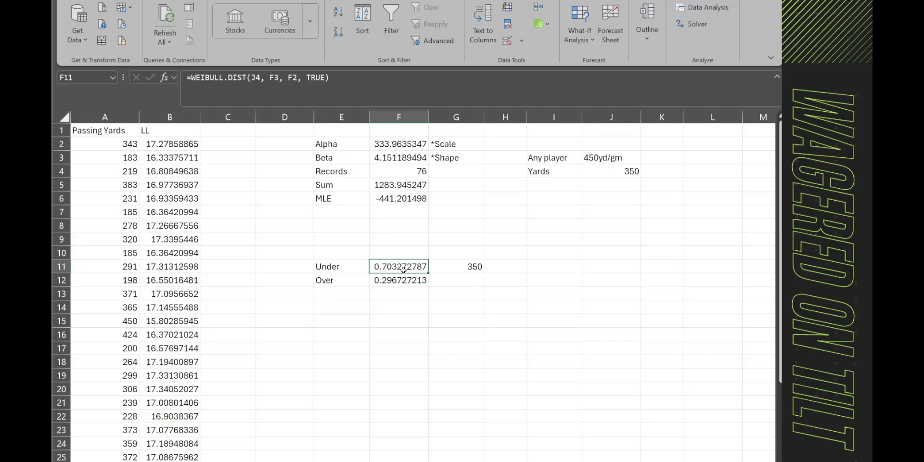
{"action": "key", "text": "Right"}
{"action": "left_click", "coordinate": [475, 443]}
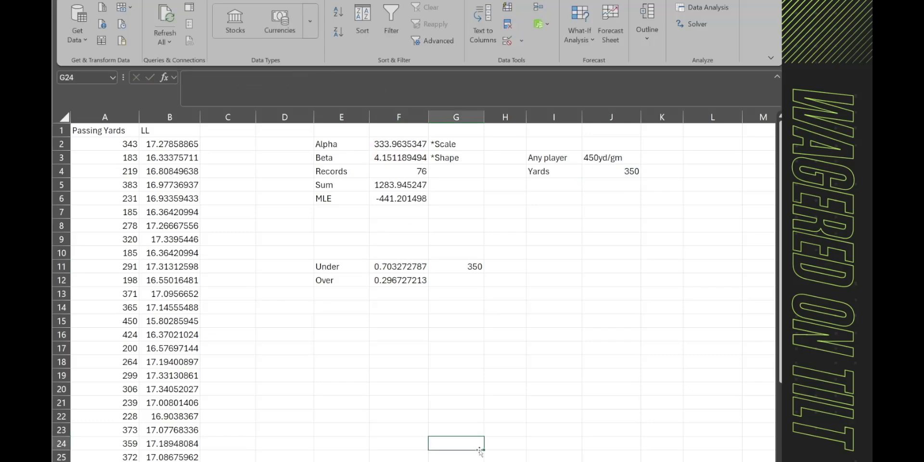
{"action": "scroll", "coordinate": [472, 421], "scroll_direction": "down", "scroll_amount": 3}
{"action": "scroll", "coordinate": [410, 392], "scroll_direction": "up", "scroll_amount": 3}
Move the Weibull Distribution (pdf) chart beneath the Under/Over table around F19
{"action": "left_click", "coordinate": [410, 375]}
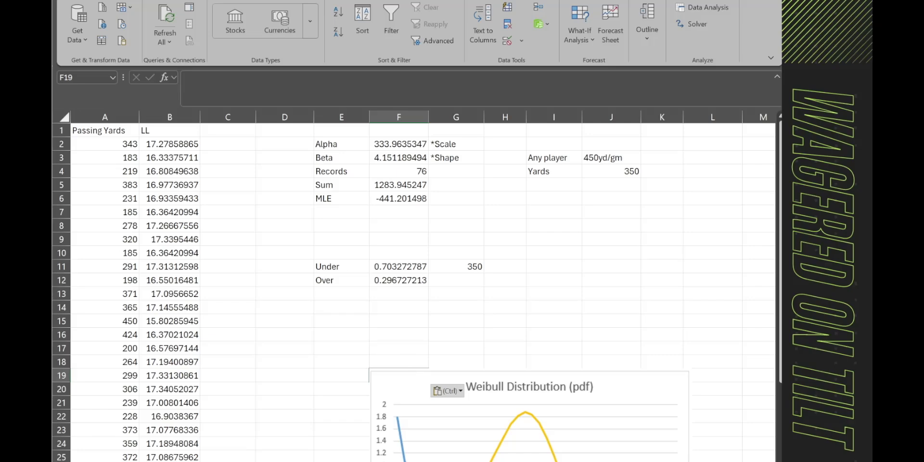
{"action": "left_click_drag", "start_coordinate": [683, 380], "coordinate": [611, 336]}
{"action": "left_click", "coordinate": [686, 391]}
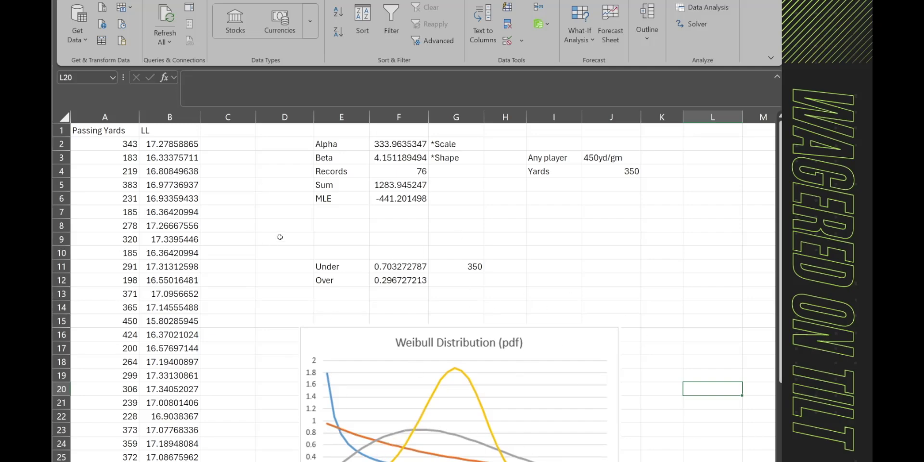
{"action": "left_click", "coordinate": [593, 354]}
Delete the Weibull chart picture and check Alpha 333.9635347 and Beta 4.151189494 in F2 and F3
{"action": "key", "text": "Delete"}
{"action": "left_click", "coordinate": [660, 400]}
{"action": "left_click", "coordinate": [342, 144]}
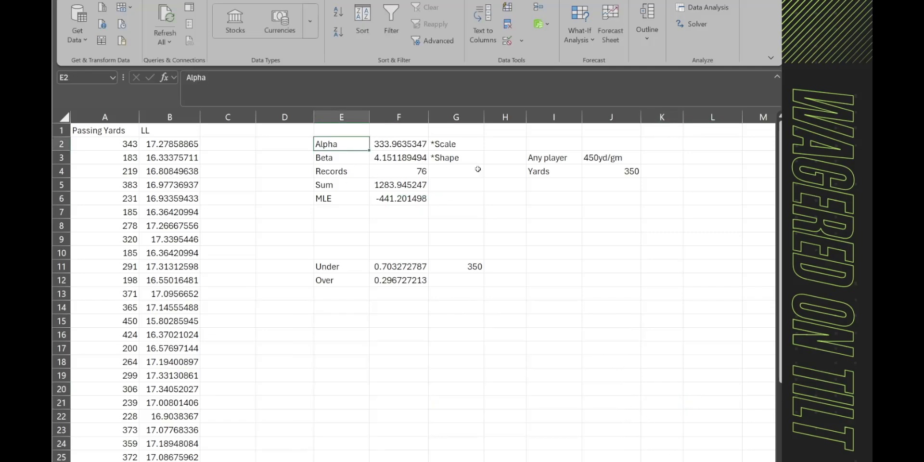
{"action": "left_click", "coordinate": [409, 146]}
{"action": "left_click", "coordinate": [419, 161]}
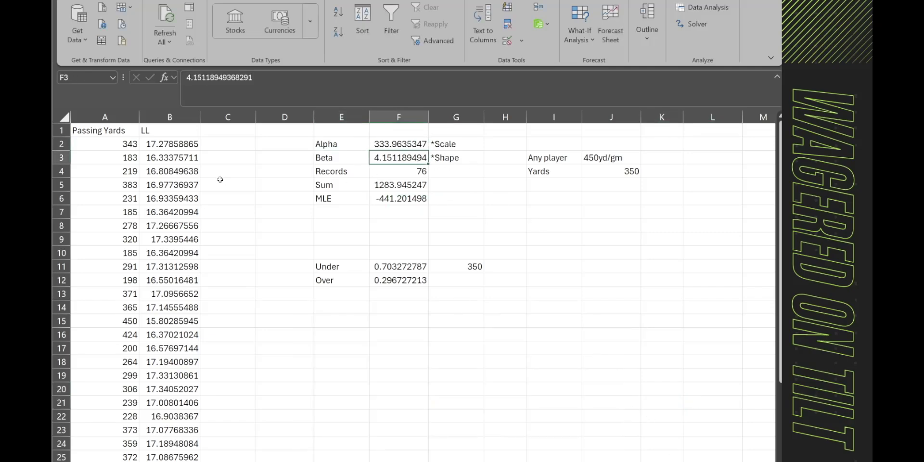
Review the log-likelihood formula in B2, the Passing Yards values in column A, and Alpha in F2
{"action": "left_click", "coordinate": [177, 148]}
{"action": "left_click_drag", "start_coordinate": [111, 146], "coordinate": [108, 361]}
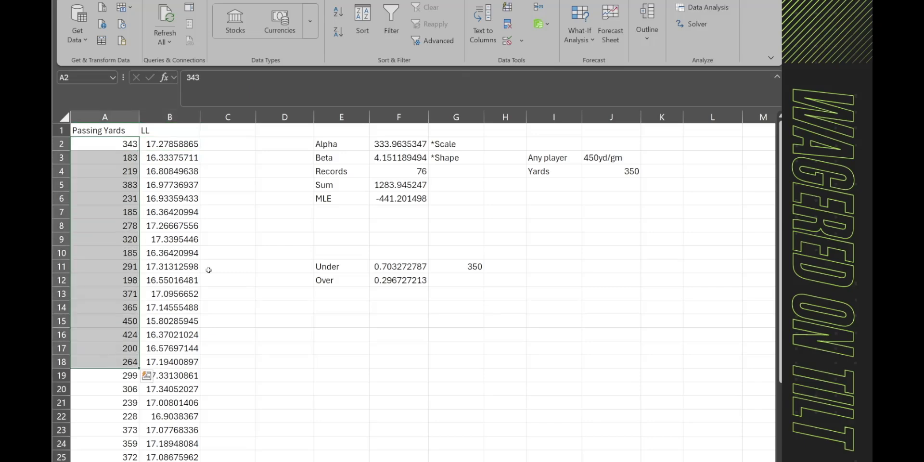
{"action": "left_click", "coordinate": [342, 401]}
{"action": "left_click_drag", "start_coordinate": [117, 144], "coordinate": [111, 461]}
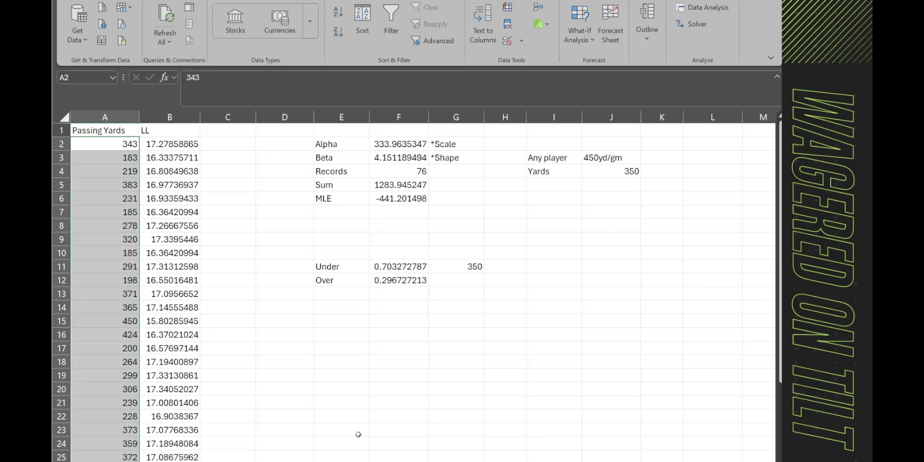
{"action": "left_click", "coordinate": [385, 432]}
{"action": "left_click", "coordinate": [397, 144]}
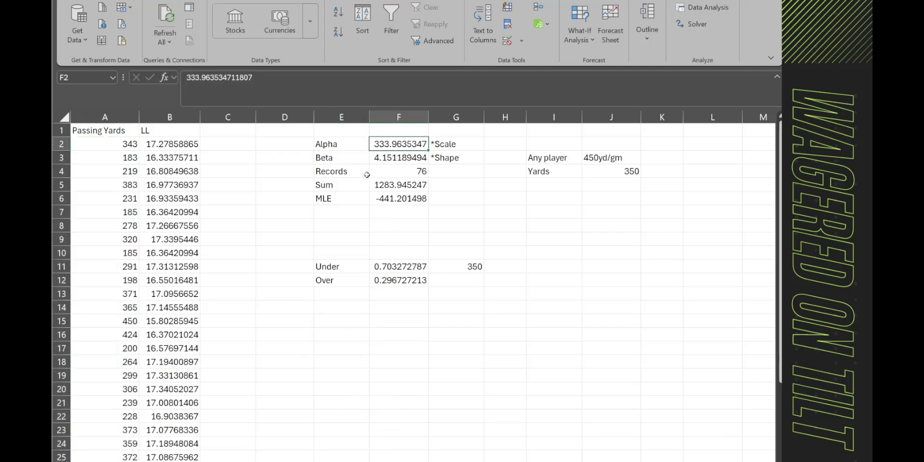
{"action": "mouse_move", "coordinate": [109, 158]}
{"action": "left_mouse_down"}
{"action": "mouse_move", "coordinate": [109, 460]}
{"action": "mouse_move", "coordinate": [103, 171]}
{"action": "left_mouse_up"}
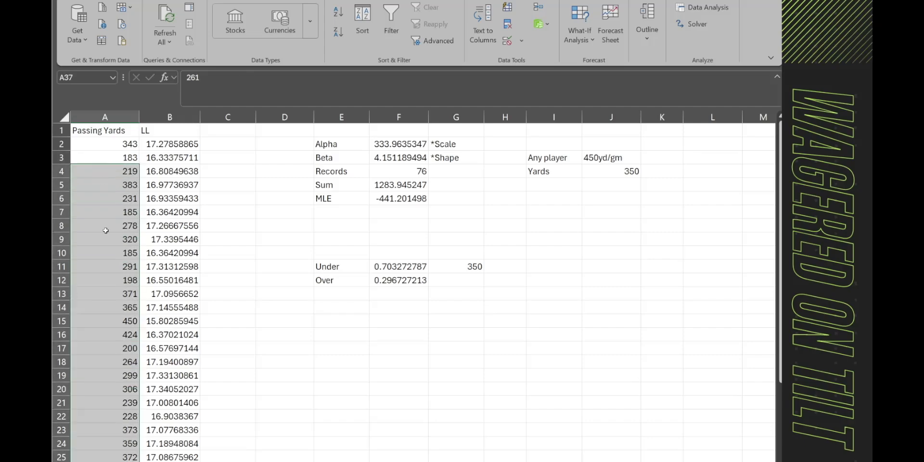
{"action": "left_click", "coordinate": [404, 144]}
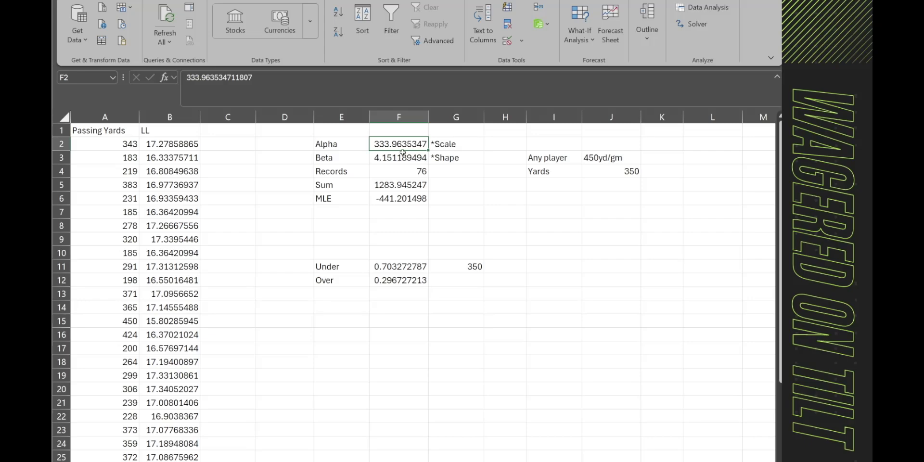
{"action": "left_click", "coordinate": [341, 461]}
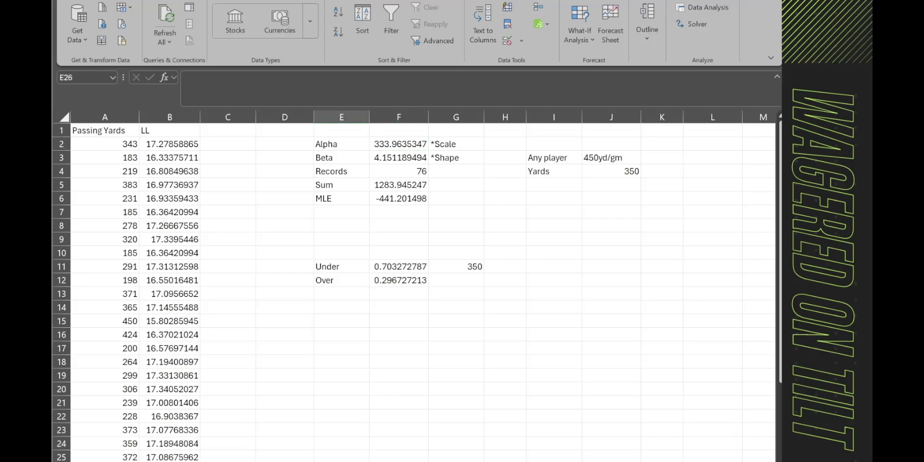
{"action": "key", "text": "ctrl+Page_Down"}
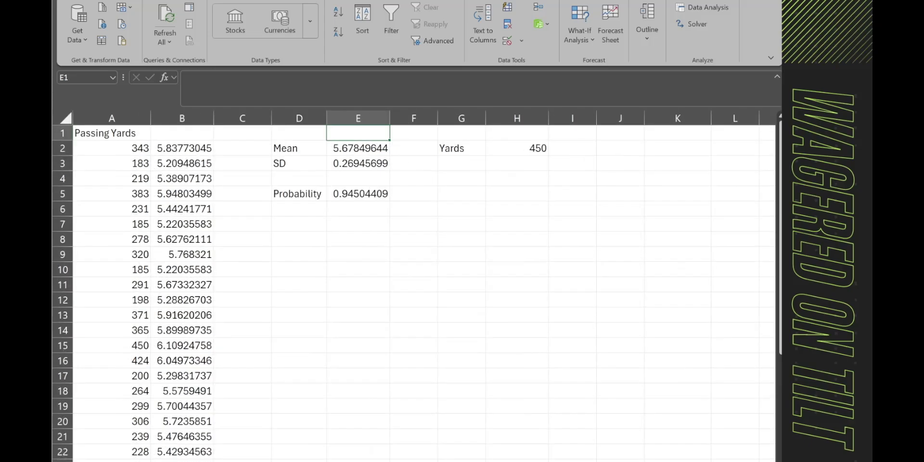
{"action": "left_click", "coordinate": [398, 401]}
{"action": "left_click", "coordinate": [153, 239]}
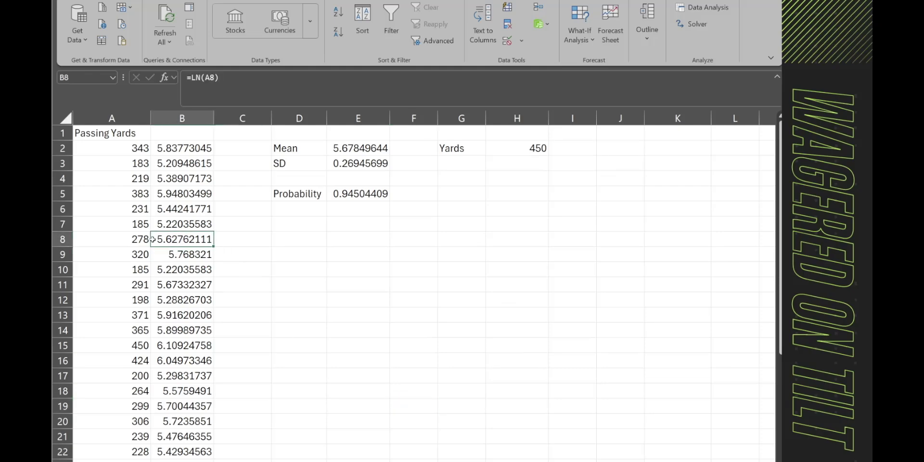
{"action": "left_click", "coordinate": [418, 308]}
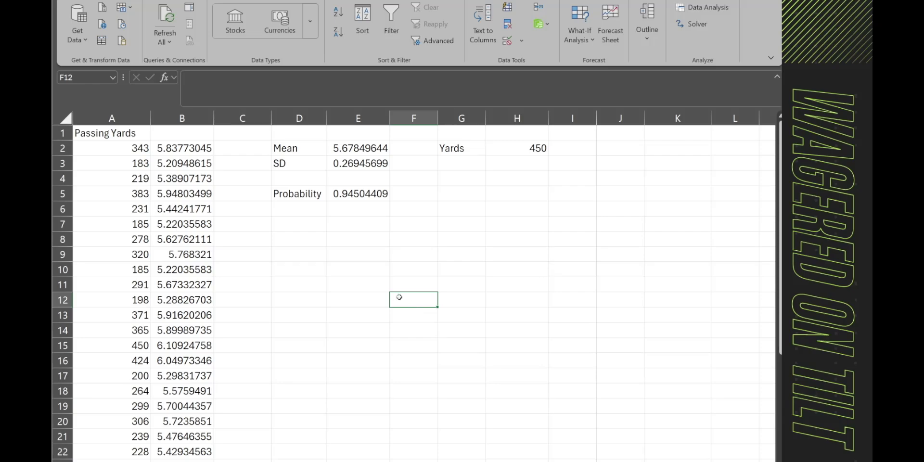
{"action": "left_click", "coordinate": [427, 249]}
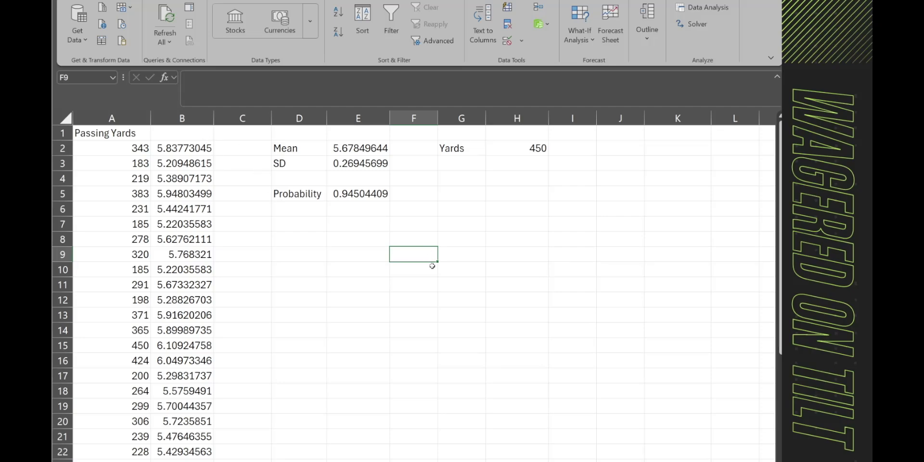
{"action": "left_click", "coordinate": [592, 221]}
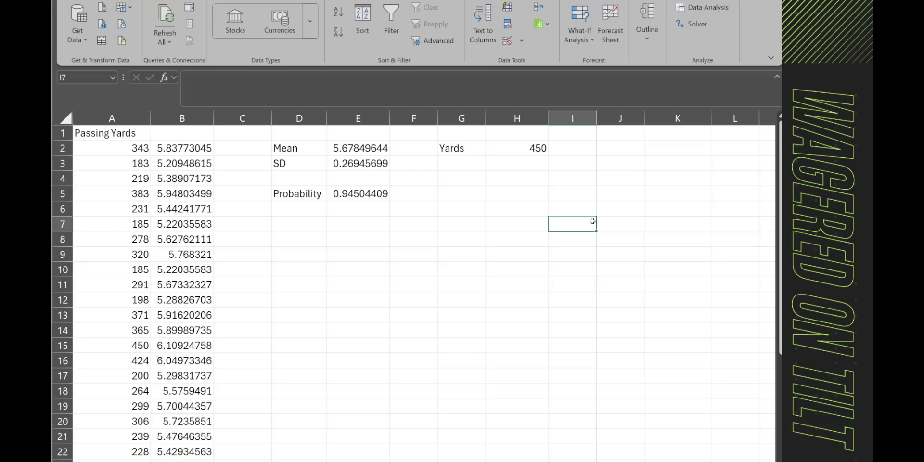
{"action": "left_click", "coordinate": [572, 376]}
{"action": "left_click", "coordinate": [181, 118]}
{"action": "left_click", "coordinate": [117, 168]}
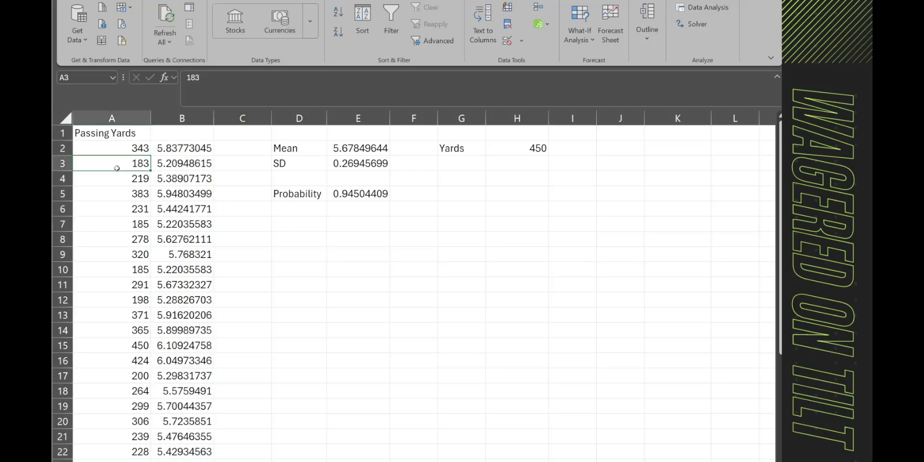
{"action": "left_click_drag", "start_coordinate": [120, 234], "coordinate": [113, 454]}
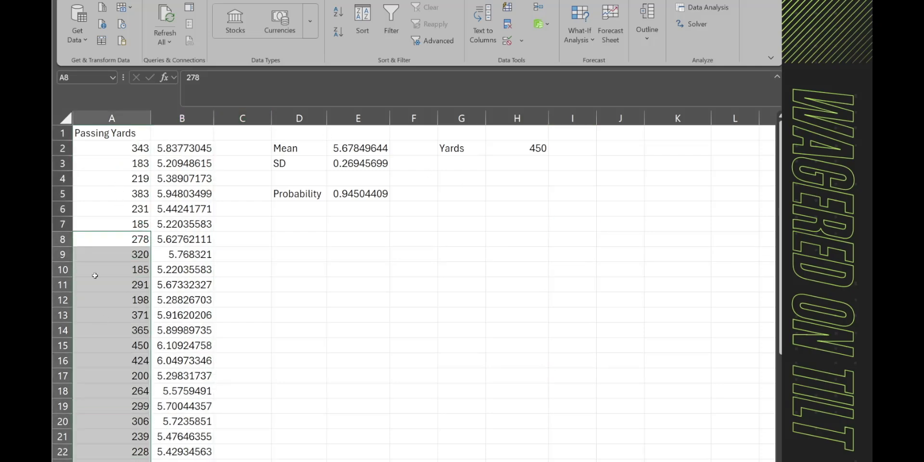
{"action": "left_click", "coordinate": [100, 168]}
{"action": "left_click", "coordinate": [104, 251]}
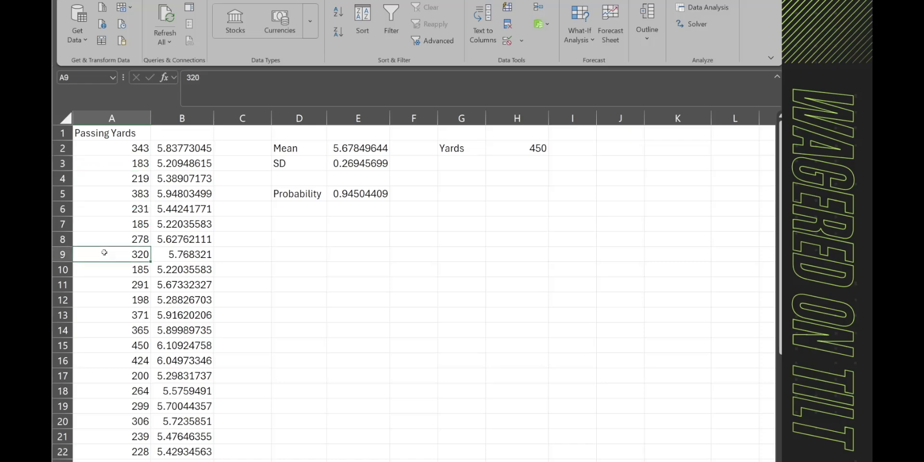
{"action": "left_click", "coordinate": [168, 113]}
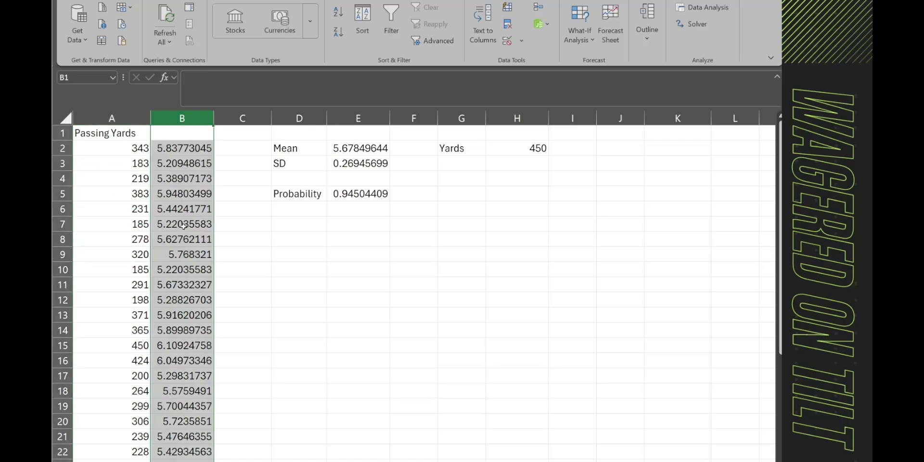
{"action": "left_click", "coordinate": [621, 381]}
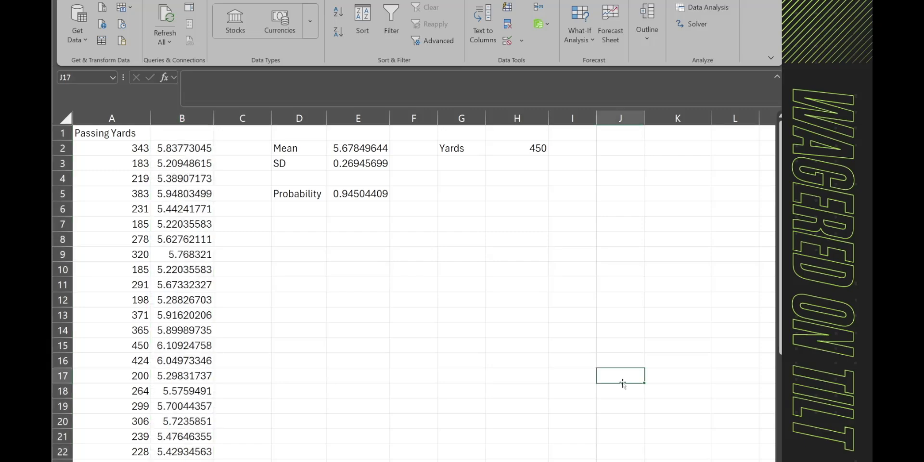
{"action": "left_click", "coordinate": [296, 316]}
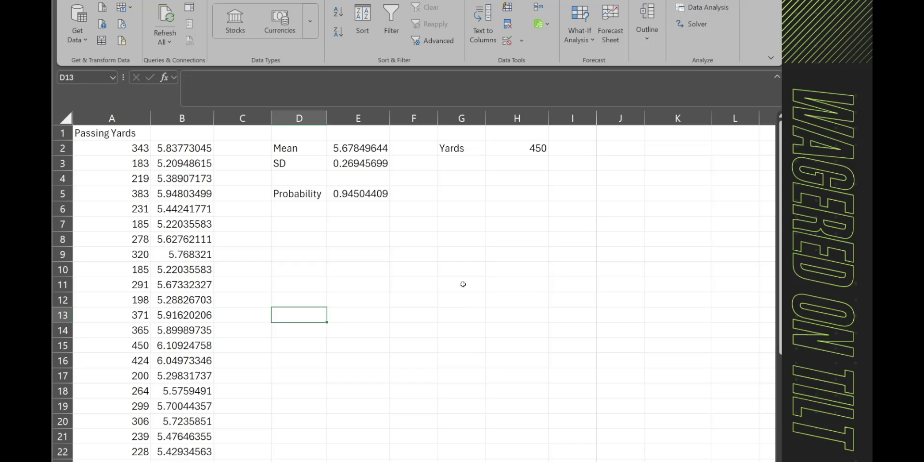
{"action": "left_click", "coordinate": [432, 344]}
{"action": "left_click", "coordinate": [102, 164]}
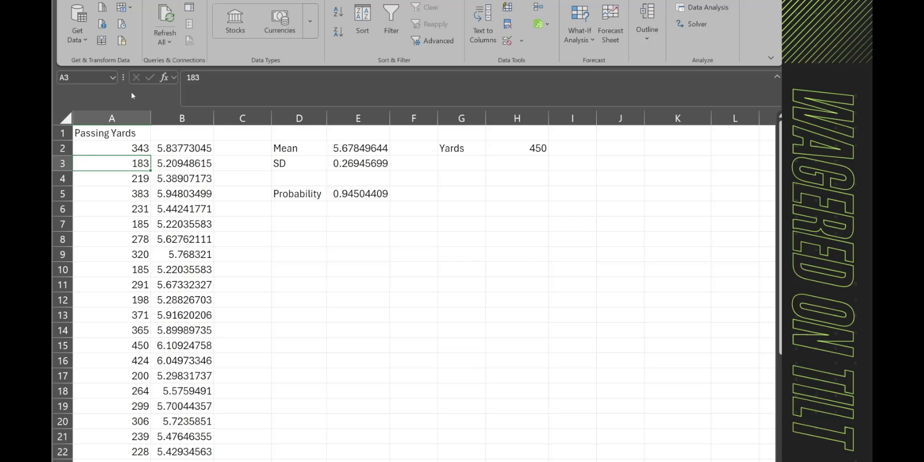
{"action": "left_click", "coordinate": [114, 118]}
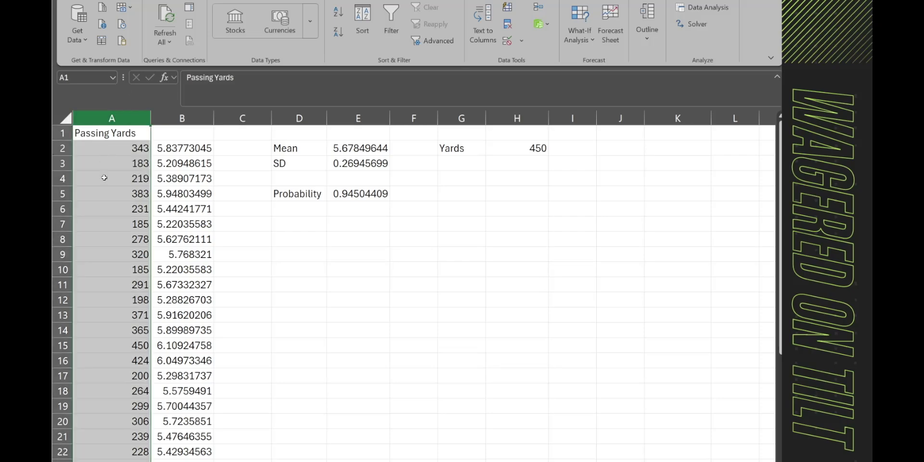
{"action": "left_click", "coordinate": [105, 178]}
{"action": "left_click", "coordinate": [191, 149]}
{"action": "double_click", "coordinate": [191, 148]}
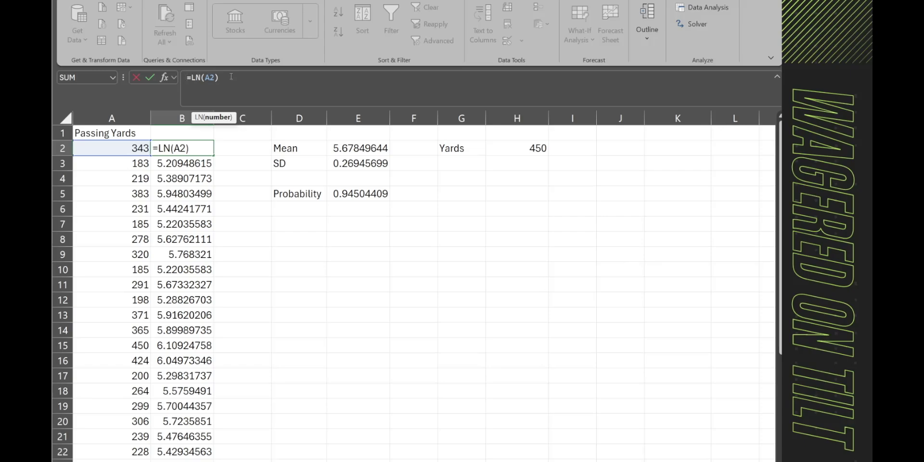
{"action": "key", "text": "Tab"}
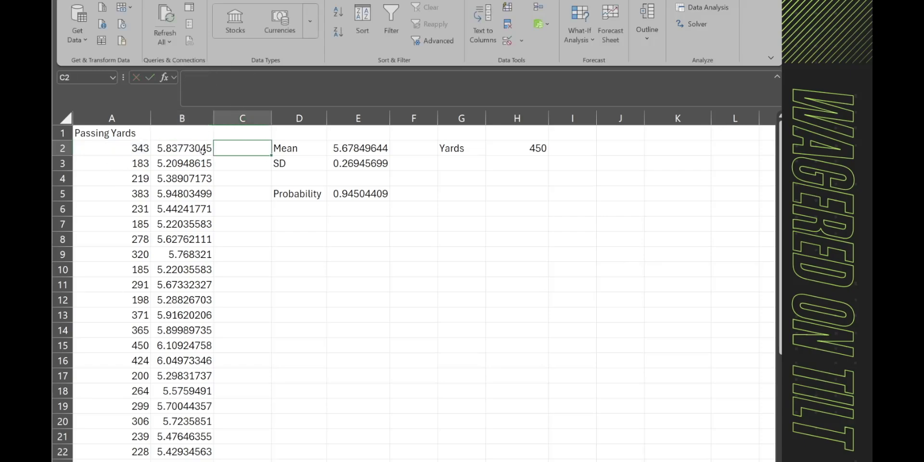
{"action": "left_click", "coordinate": [202, 151]}
{"action": "left_click", "coordinate": [117, 155]}
{"action": "left_click", "coordinate": [303, 364]}
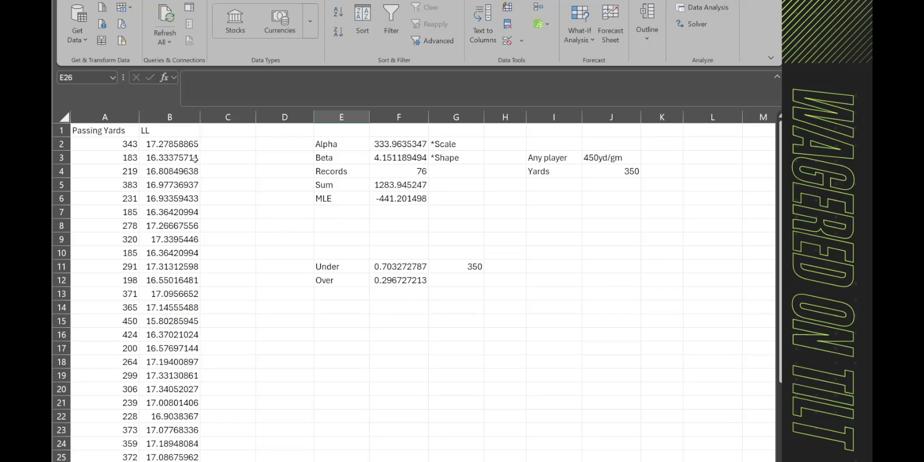
{"action": "left_click", "coordinate": [197, 144]}
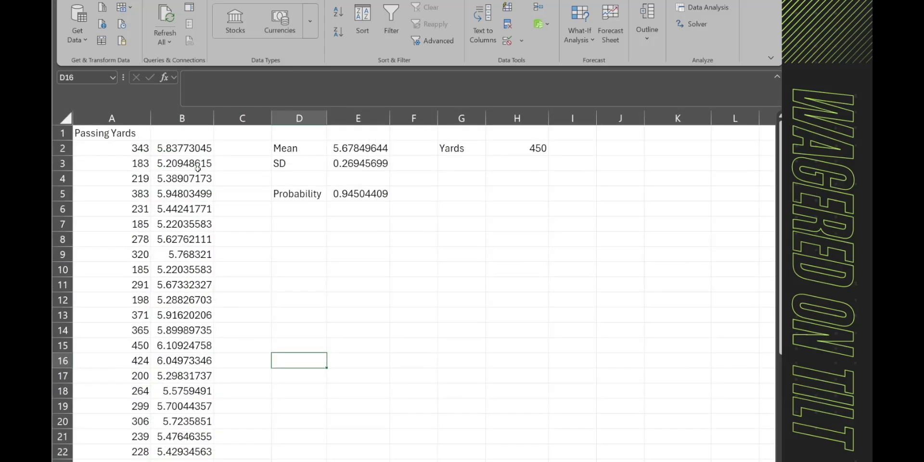
{"action": "left_click", "coordinate": [187, 150]}
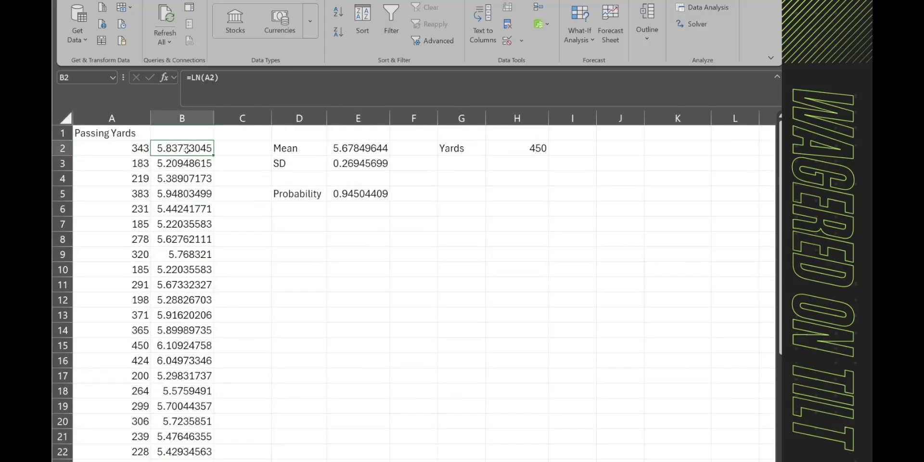
{"action": "left_click", "coordinate": [209, 77]}
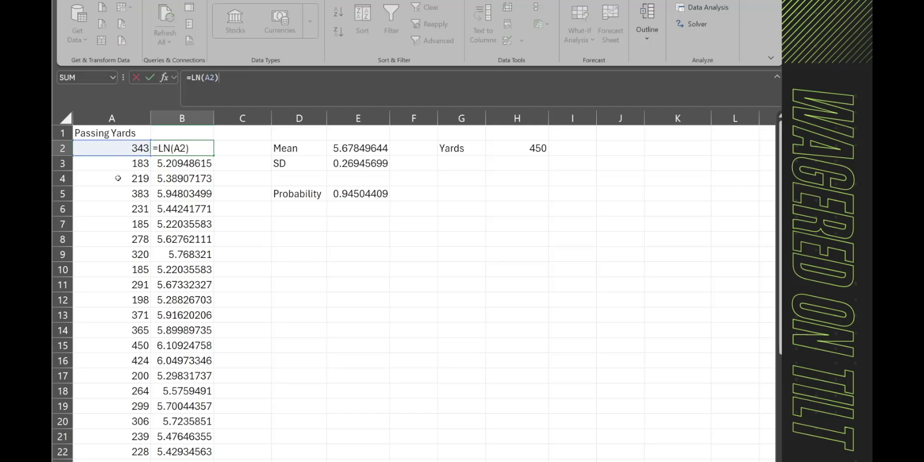
{"action": "key", "text": "Tab"}
{"action": "left_click", "coordinate": [316, 385]}
{"action": "left_click", "coordinate": [183, 146]}
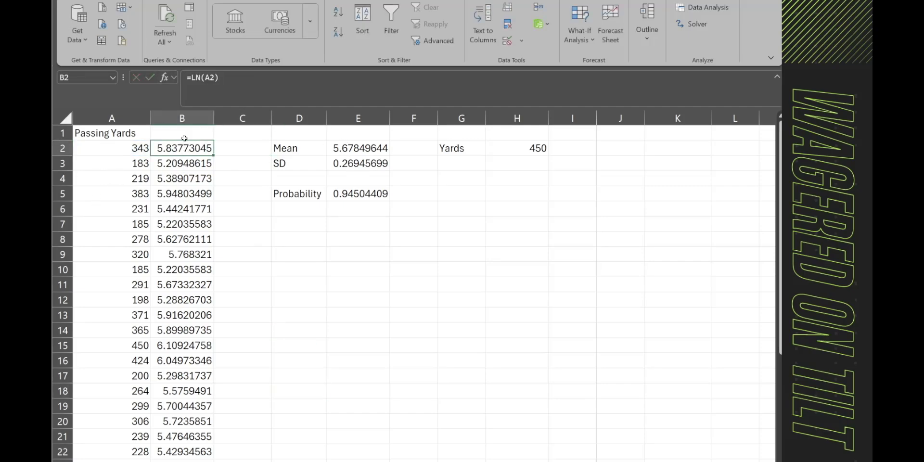
{"action": "left_click", "coordinate": [183, 208]}
{"action": "scroll", "coordinate": [173, 313], "scroll_direction": "down", "scroll_amount": 7}
{"action": "scroll", "coordinate": [169, 340], "scroll_direction": "up", "scroll_amount": 7}
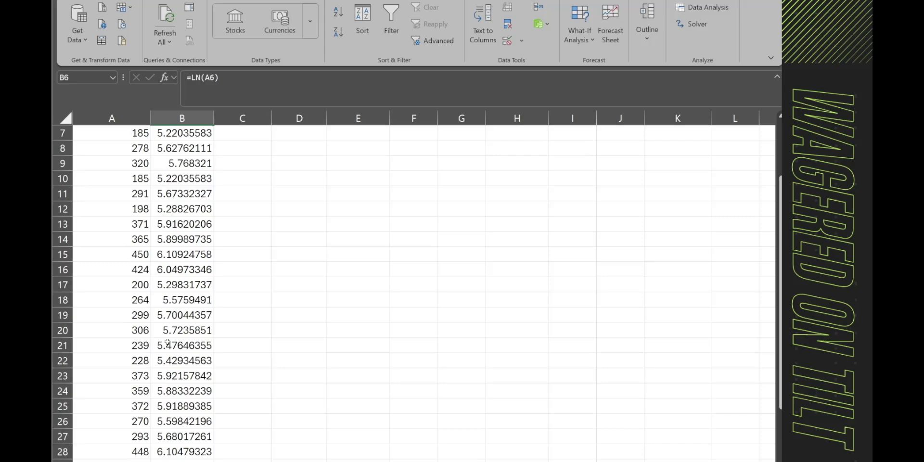
{"action": "left_click", "coordinate": [284, 149]}
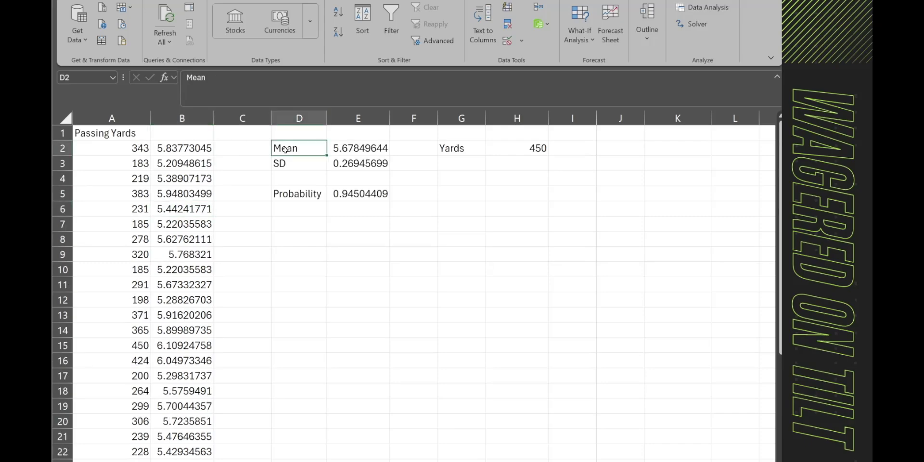
{"action": "left_click", "coordinate": [348, 151]}
{"action": "left_click", "coordinate": [242, 103]}
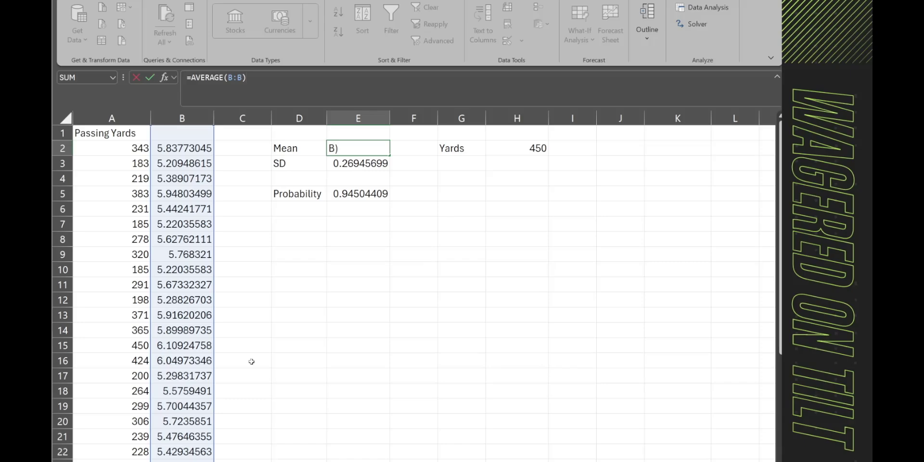
{"action": "key", "text": "Return"}
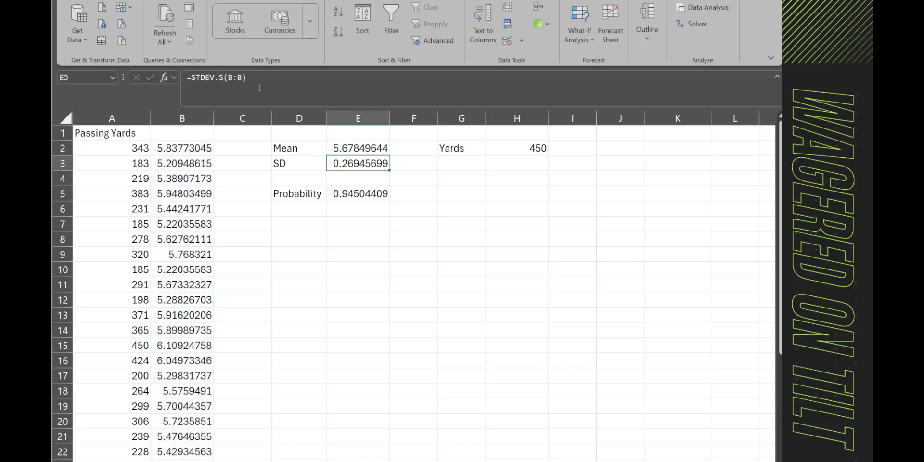
{"action": "left_click", "coordinate": [191, 123]}
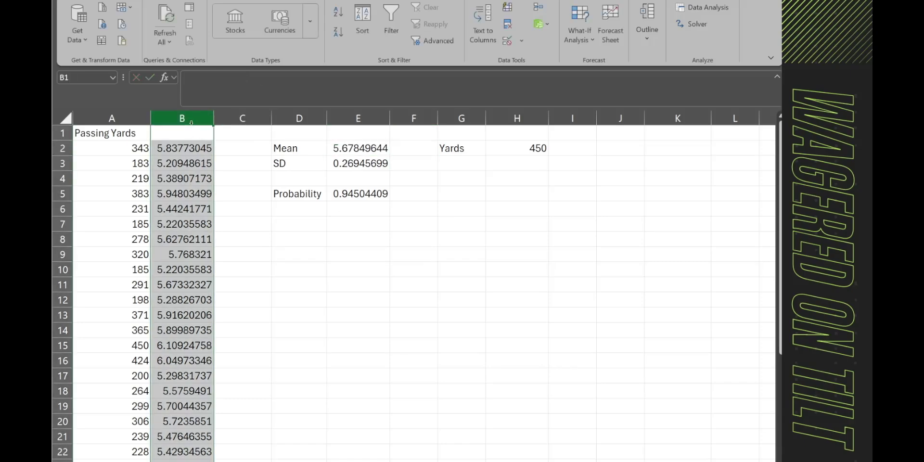
{"action": "left_click", "coordinate": [424, 267]}
{"action": "left_click", "coordinate": [352, 190]}
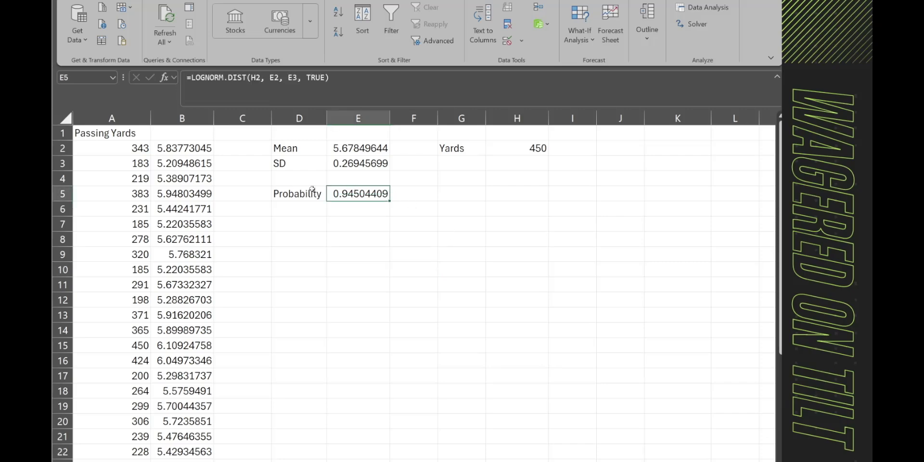
{"action": "left_click", "coordinate": [407, 78]}
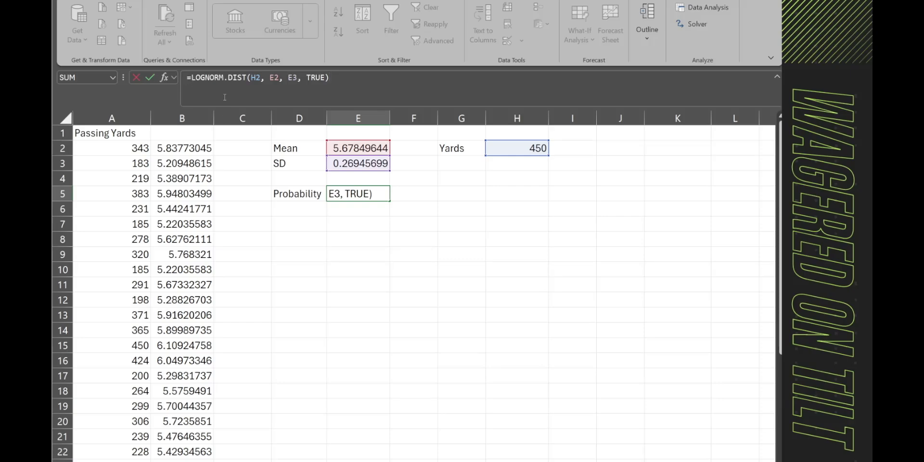
{"action": "double_click", "coordinate": [255, 79]}
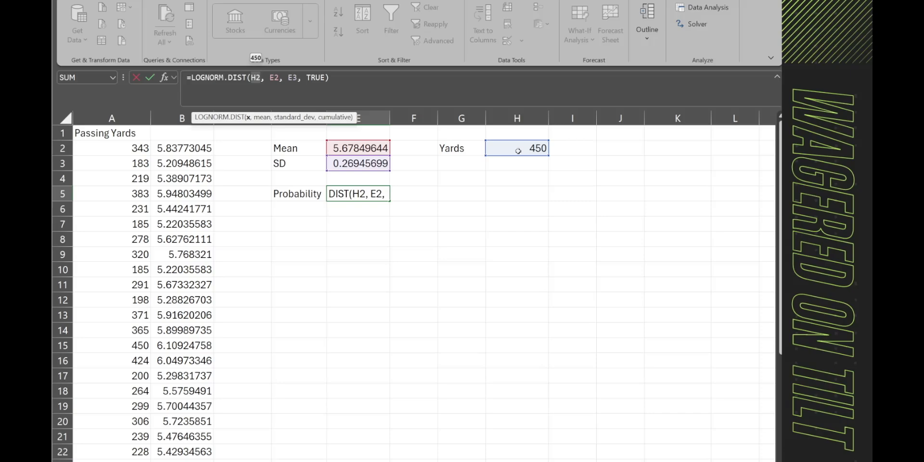
{"action": "left_click", "coordinate": [262, 117]}
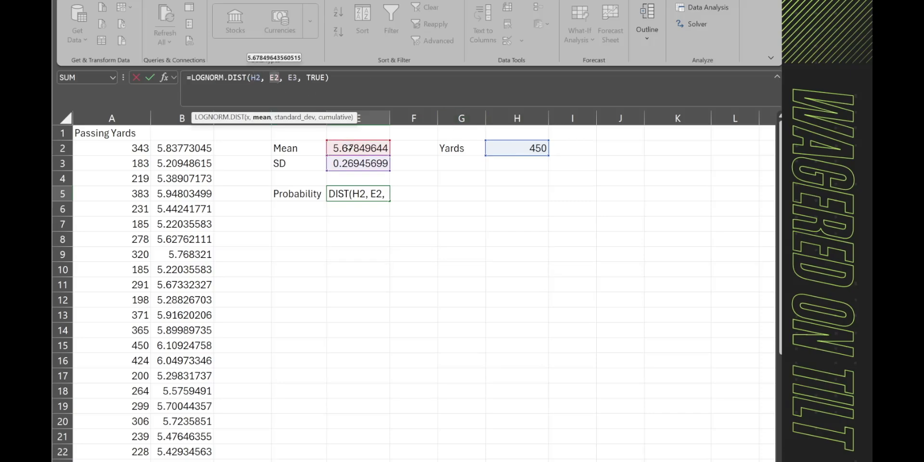
{"action": "left_click", "coordinate": [295, 117]}
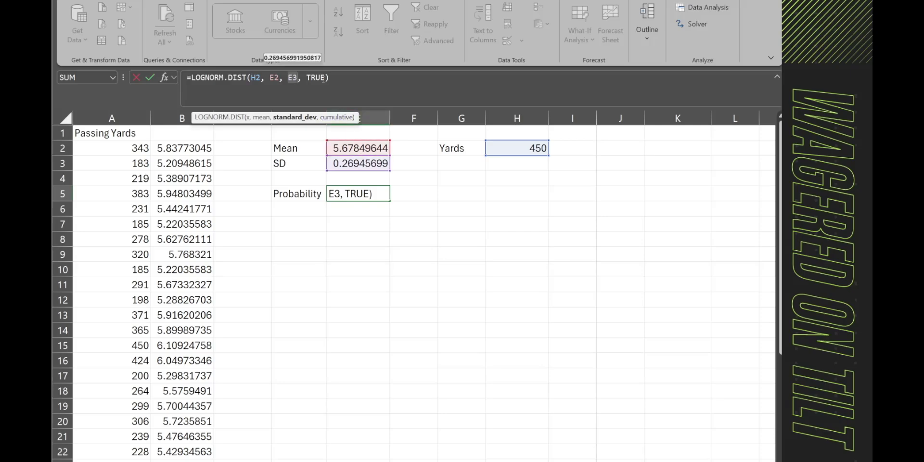
{"action": "left_click", "coordinate": [342, 117]}
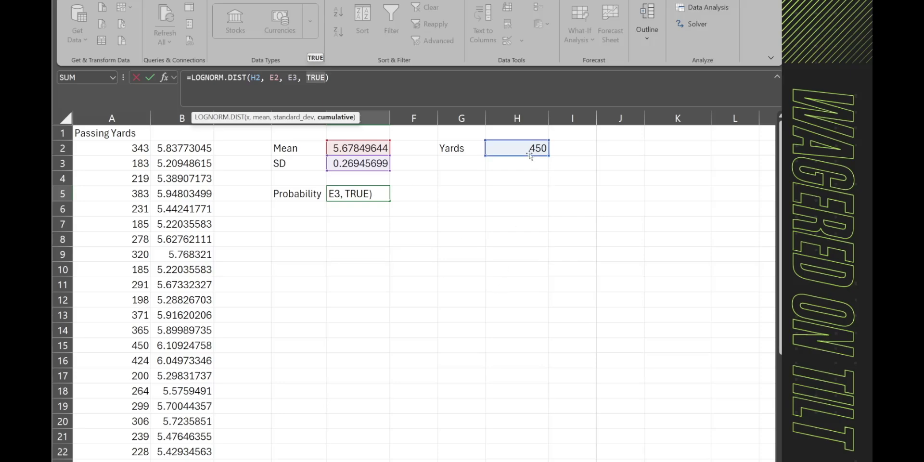
{"action": "key", "text": "Tab"}
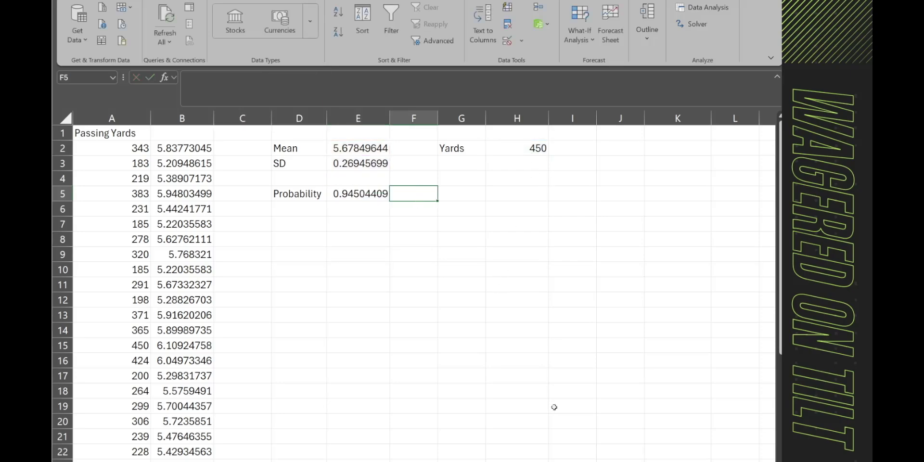
{"action": "left_click", "coordinate": [351, 195]}
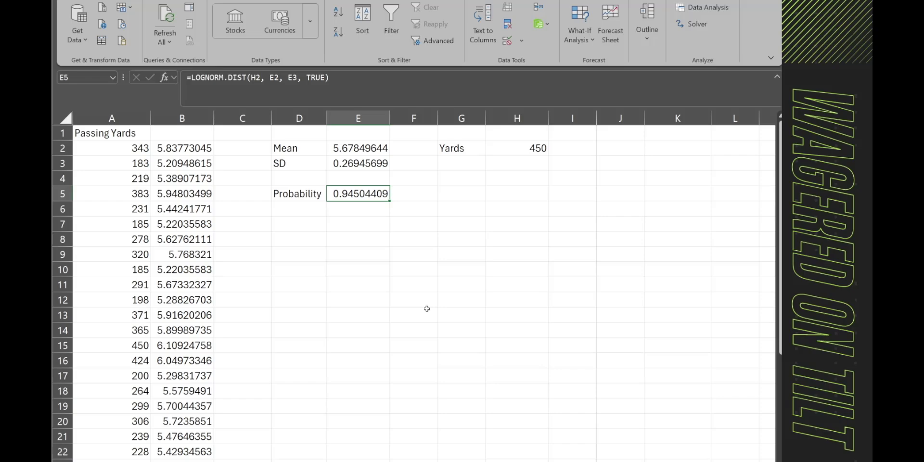
{"action": "left_click", "coordinate": [360, 239]}
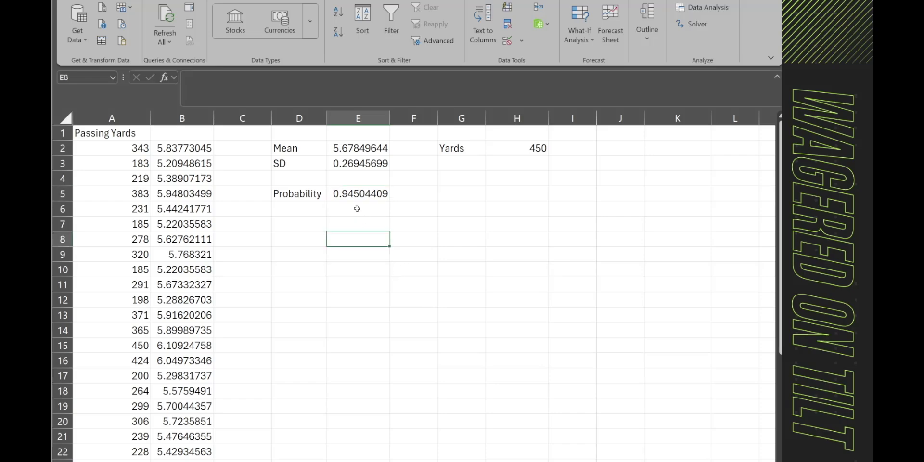
{"action": "left_click", "coordinate": [358, 208]}
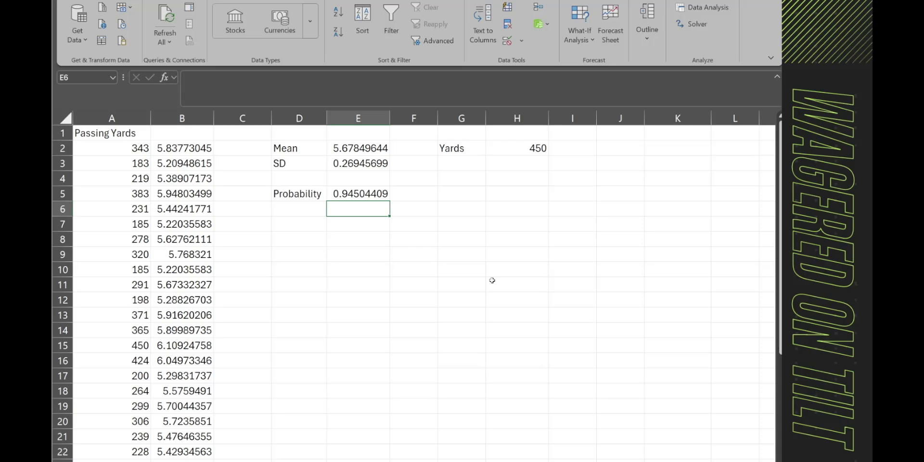
{"action": "type", "text": "=1-"}
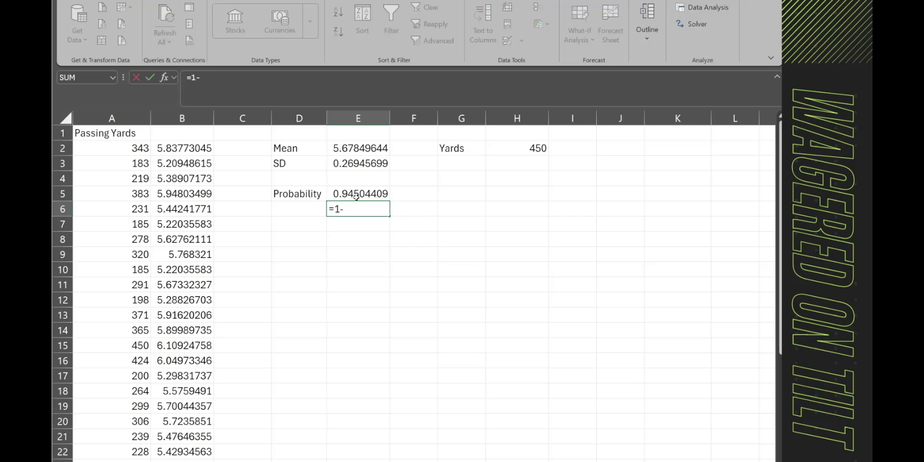
{"action": "left_click", "coordinate": [356, 195]}
{"action": "key", "text": "Return"}
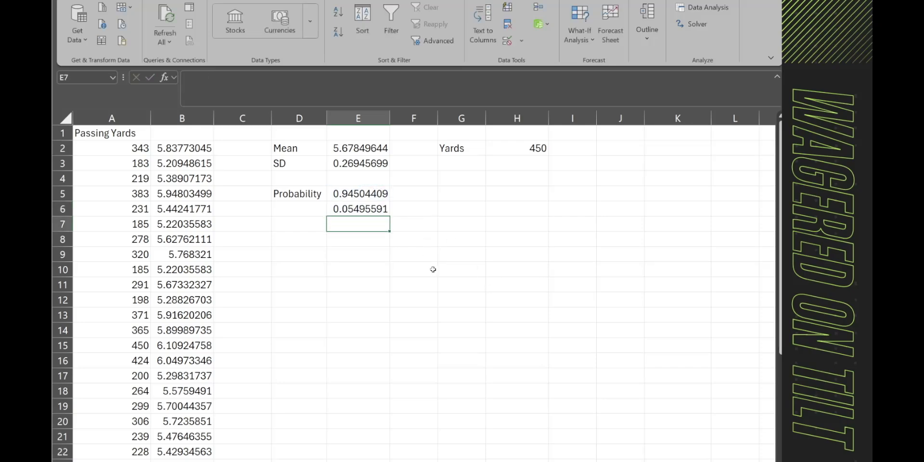
{"action": "key", "text": "Up"}
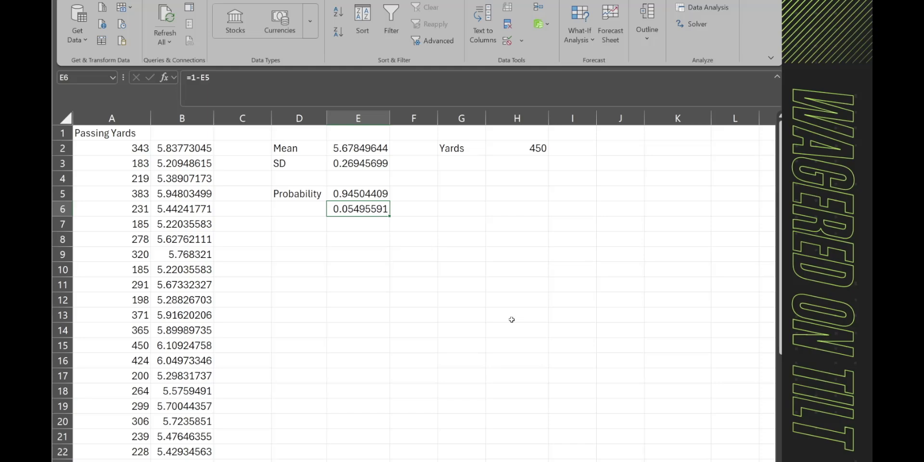
{"action": "left_click", "coordinate": [511, 320]}
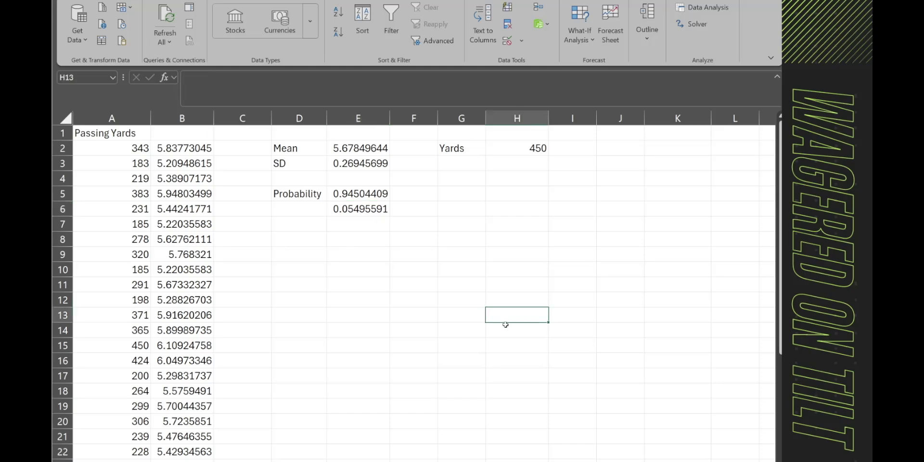
{"action": "left_click", "coordinate": [534, 149]}
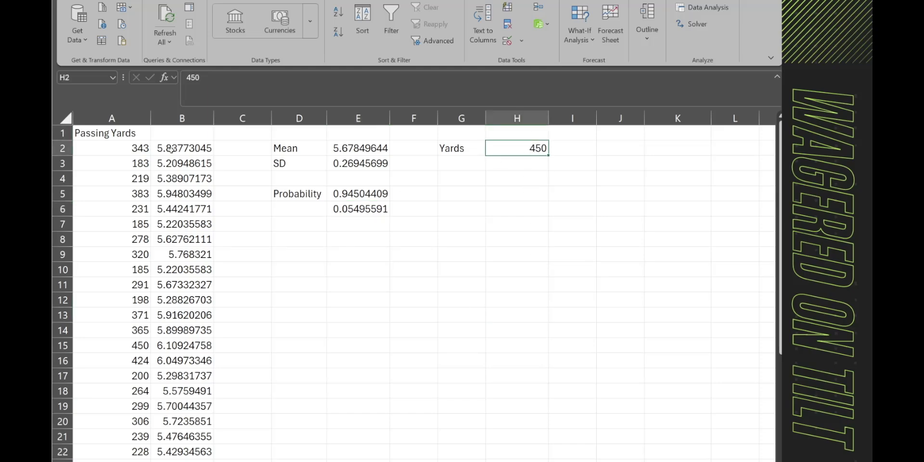
{"action": "left_click", "coordinate": [128, 122]}
{"action": "scroll", "coordinate": [133, 253], "scroll_direction": "down", "scroll_amount": 2}
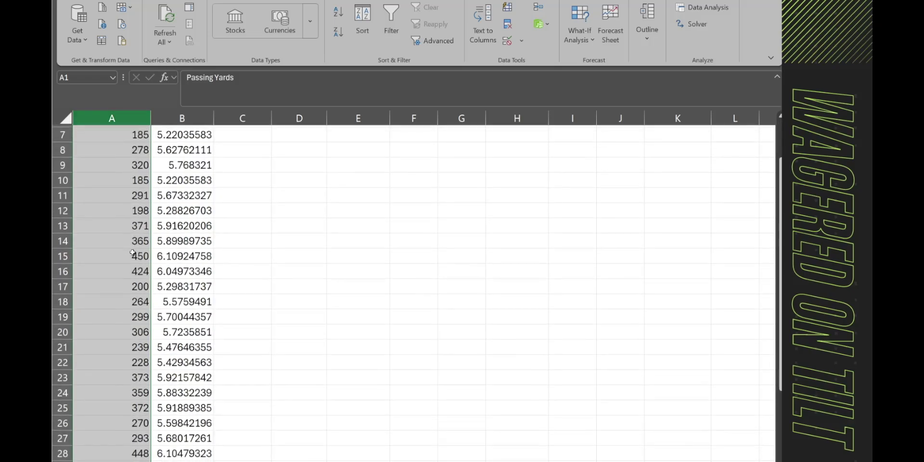
{"action": "scroll", "coordinate": [133, 252], "scroll_direction": "down", "scroll_amount": 5}
{"action": "scroll", "coordinate": [131, 252], "scroll_direction": "up", "scroll_amount": 7}
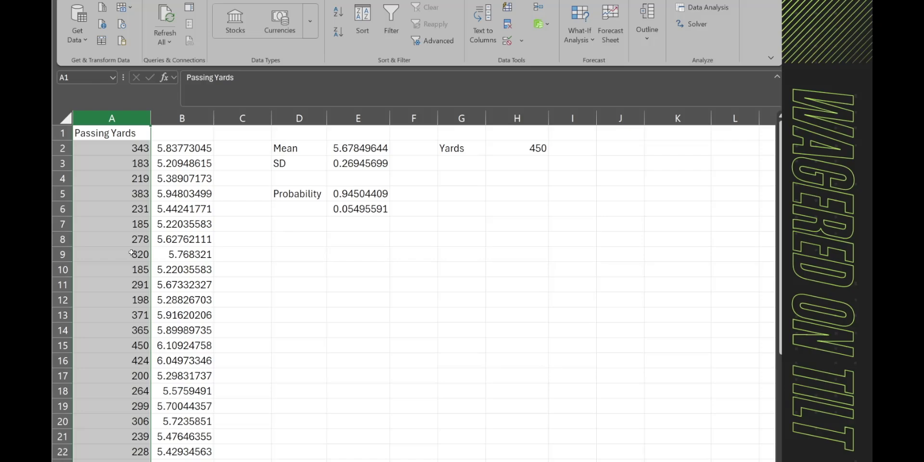
{"action": "left_click", "coordinate": [230, 265]}
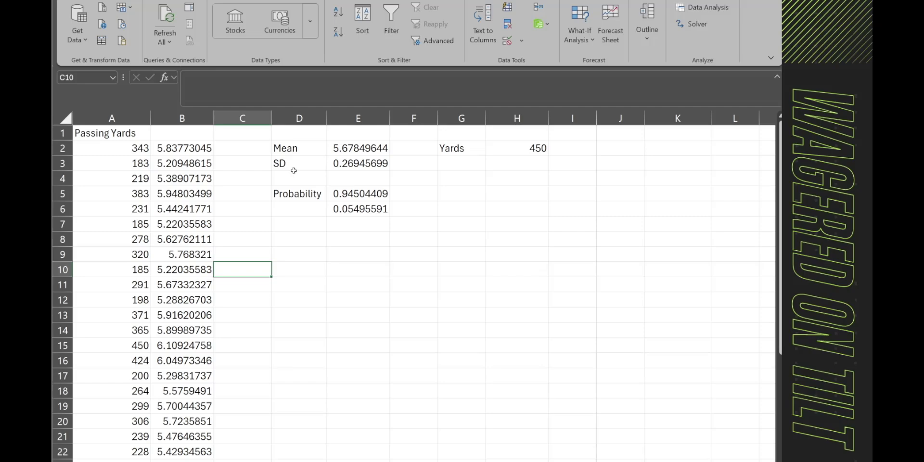
{"action": "left_click", "coordinate": [254, 249]}
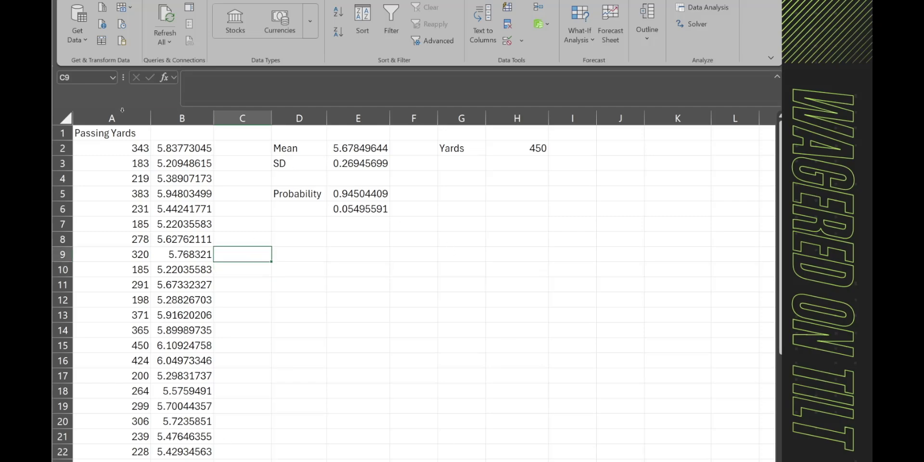
{"action": "left_click_drag", "start_coordinate": [123, 115], "coordinate": [181, 118]}
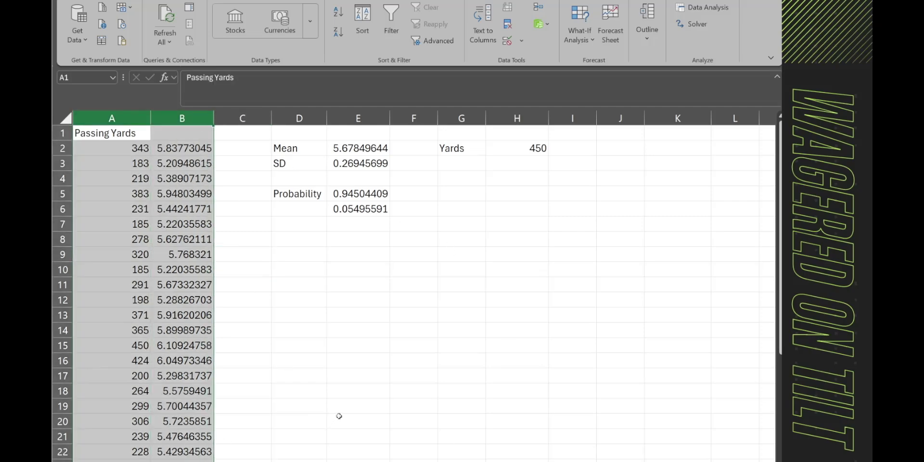
{"action": "left_click", "coordinate": [393, 385]}
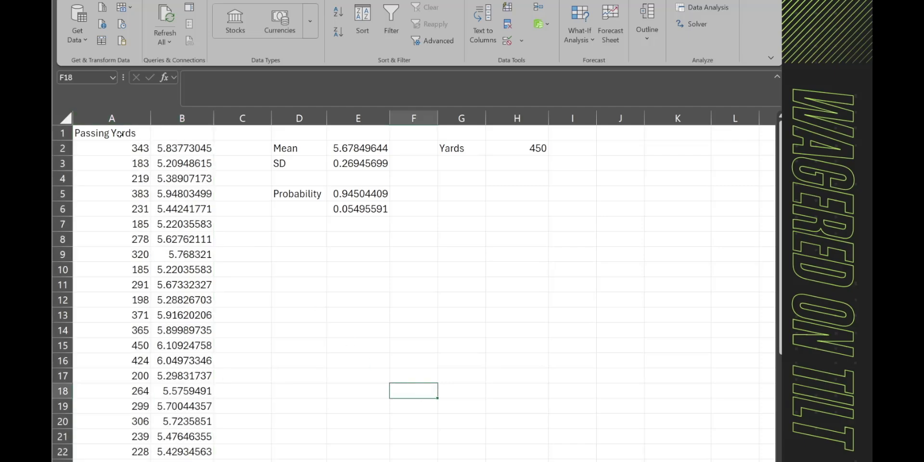
{"action": "left_click", "coordinate": [118, 120]}
{"action": "left_click", "coordinate": [304, 310]}
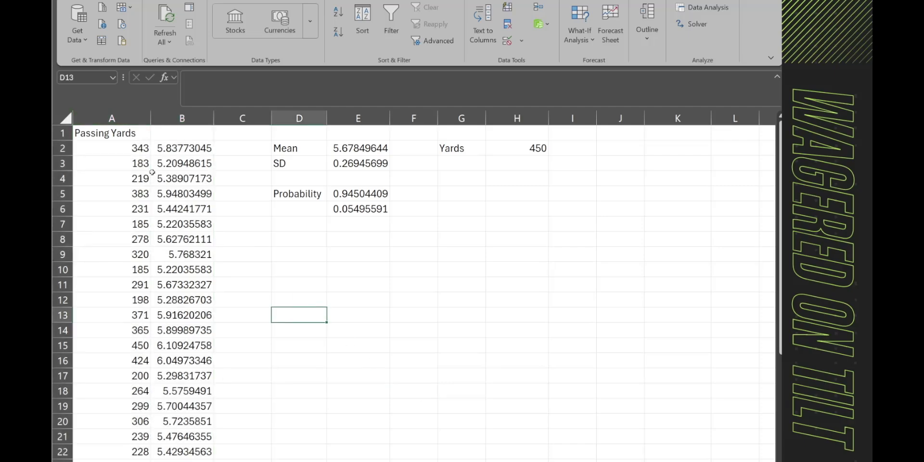
{"action": "left_click", "coordinate": [125, 147]}
{"action": "left_click", "coordinate": [120, 195]}
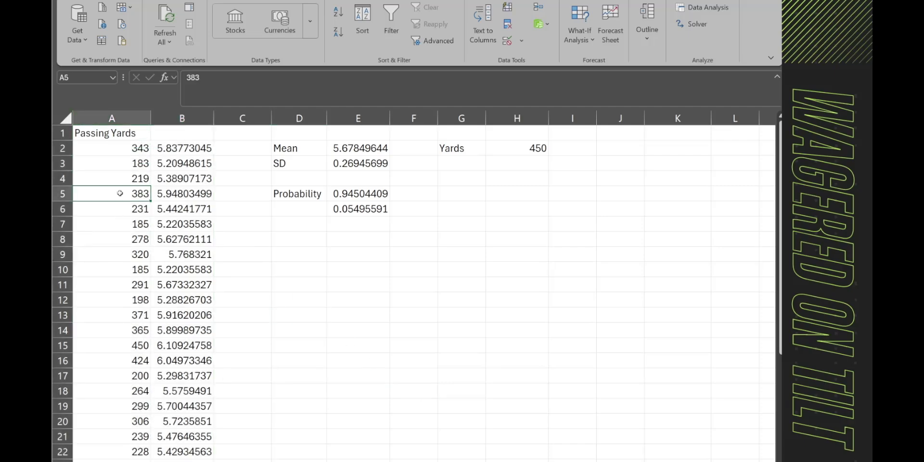
{"action": "left_click", "coordinate": [133, 313]}
{"action": "left_click_drag", "start_coordinate": [126, 436], "coordinate": [121, 225]}
{"action": "left_click", "coordinate": [216, 194]}
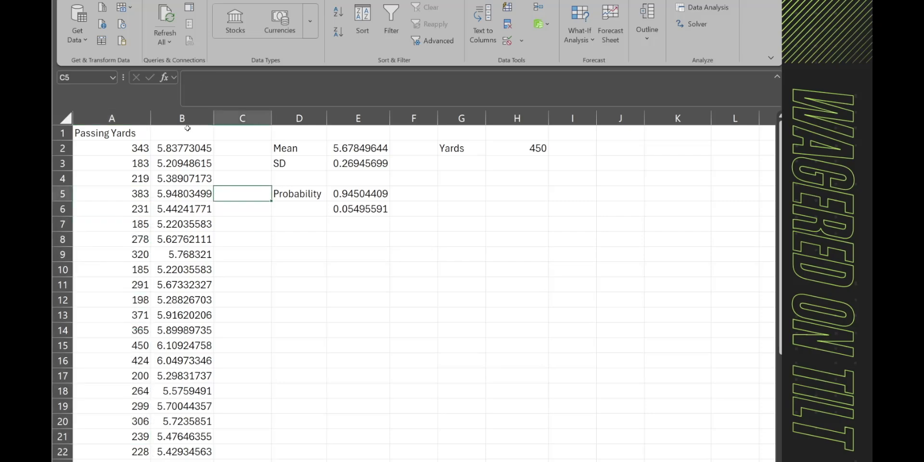
{"action": "left_click", "coordinate": [187, 148]}
{"action": "left_click", "coordinate": [364, 299]}
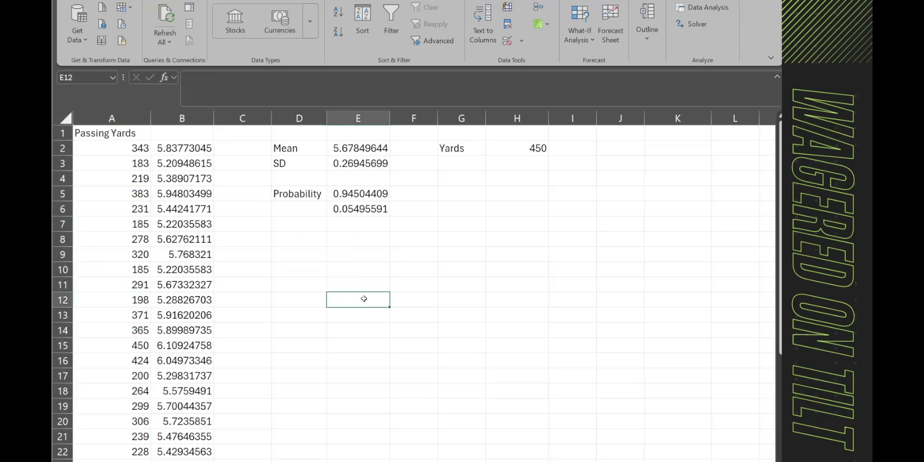
{"action": "left_click", "coordinate": [145, 118]}
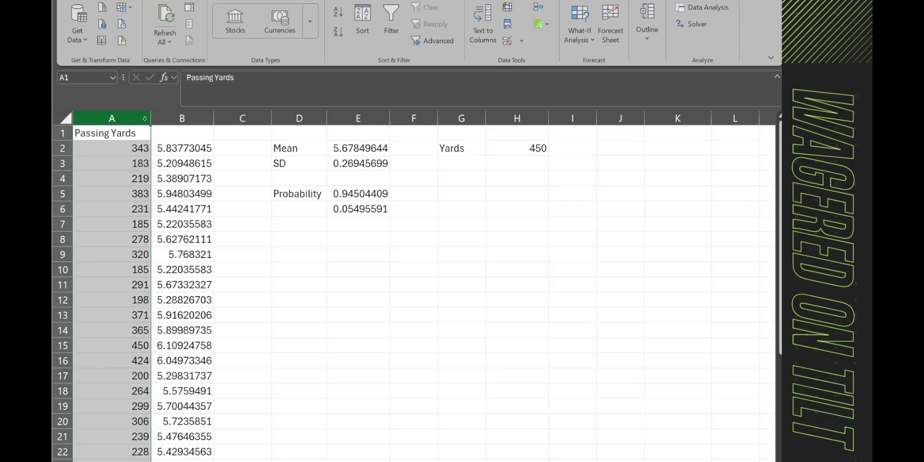
{"action": "left_click", "coordinate": [294, 267]}
{"action": "left_click", "coordinate": [183, 119]}
{"action": "left_click", "coordinate": [109, 119]}
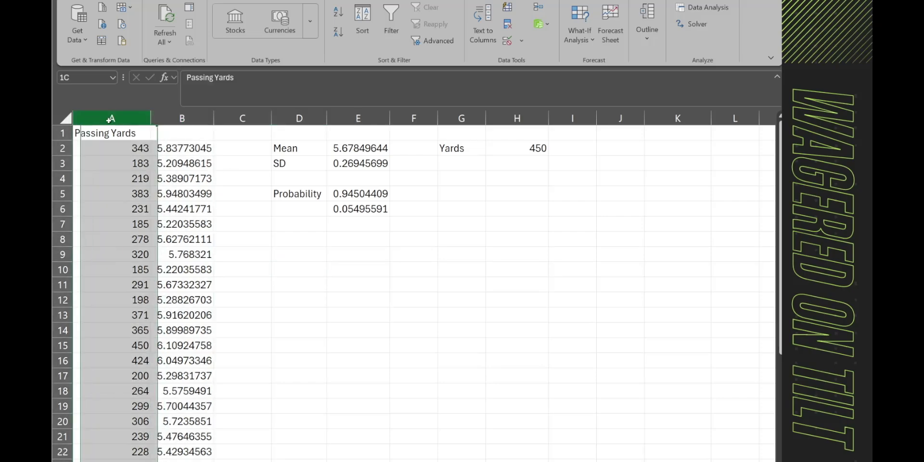
{"action": "left_click_drag", "start_coordinate": [110, 119], "coordinate": [252, 308]}
{"action": "left_click", "coordinate": [251, 307]}
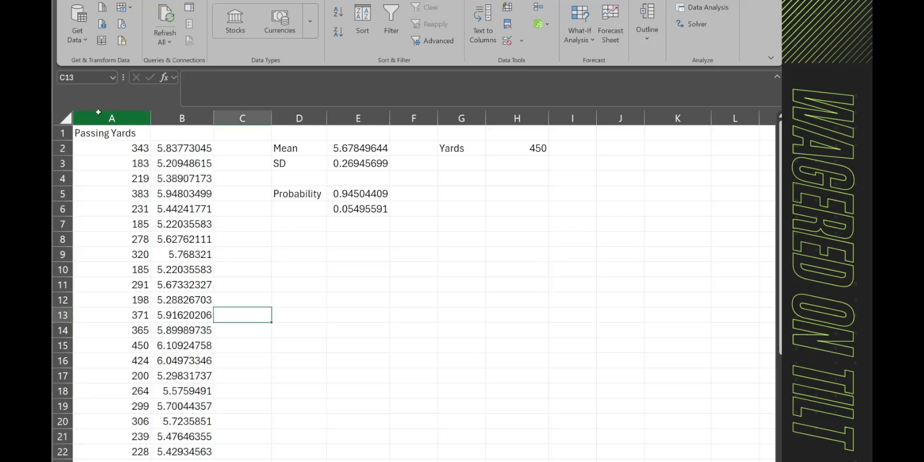
{"action": "left_click", "coordinate": [98, 113]}
{"action": "left_click", "coordinate": [414, 364]}
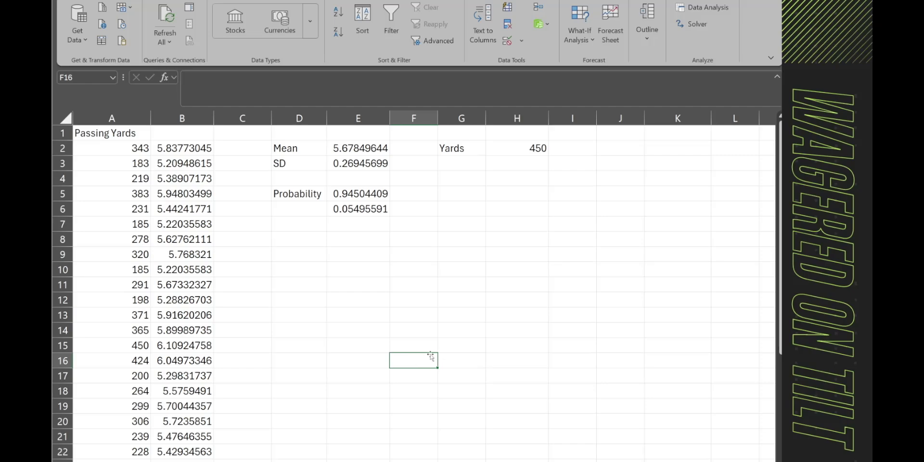
{"action": "left_click", "coordinate": [358, 344]}
{"action": "left_click", "coordinate": [567, 207]}
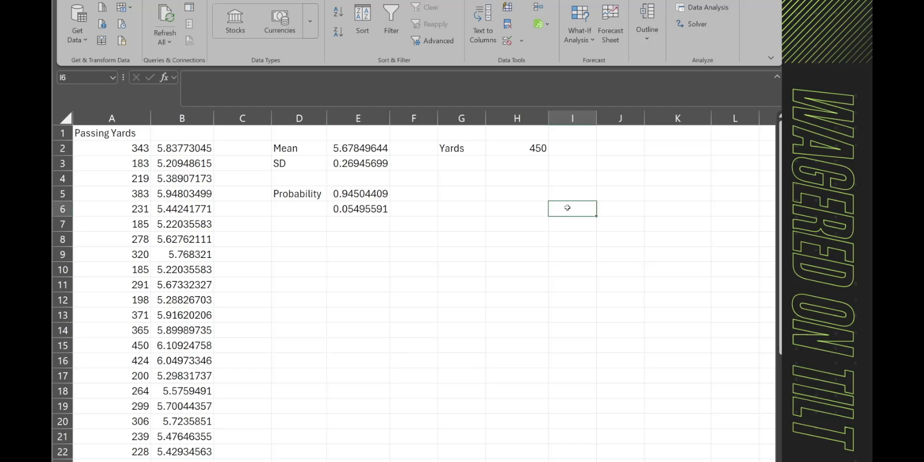
Enter =SKEW(B:B) in I6 to compute the skewness of the log values
{"action": "type", "text": "=Skew"}
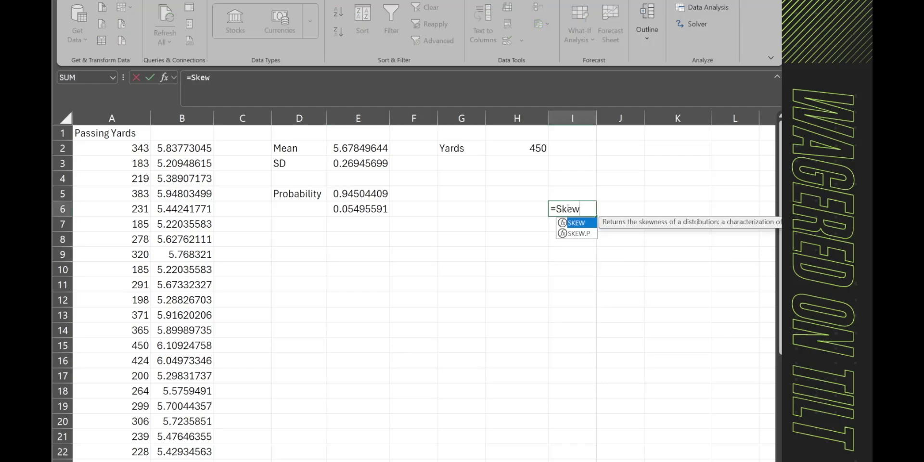
{"action": "key", "text": "Tab"}
{"action": "left_click", "coordinate": [181, 118]}
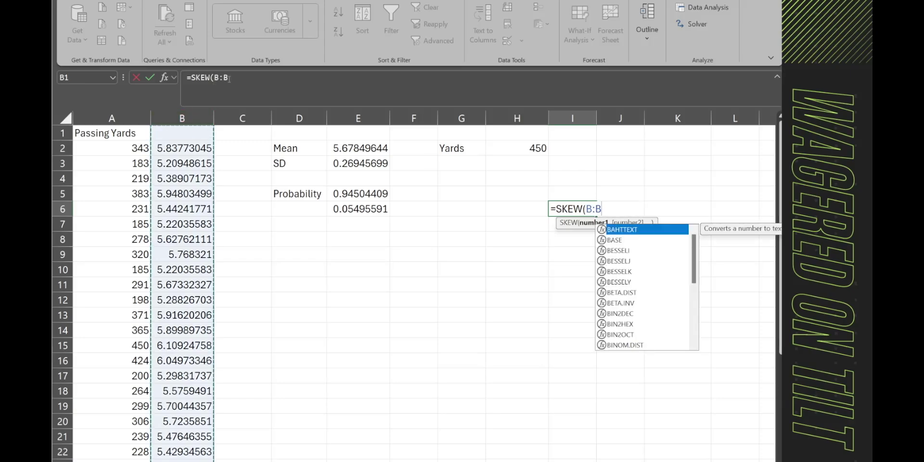
{"action": "type", "text": ")"}
{"action": "key", "text": "Return"}
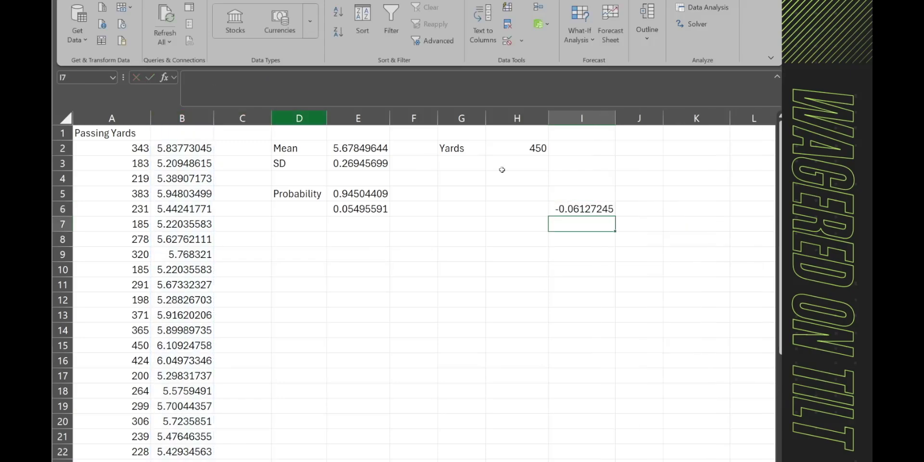
Inspect the I6 skewness formula and its -0.06127245 result
{"action": "left_click", "coordinate": [581, 204]}
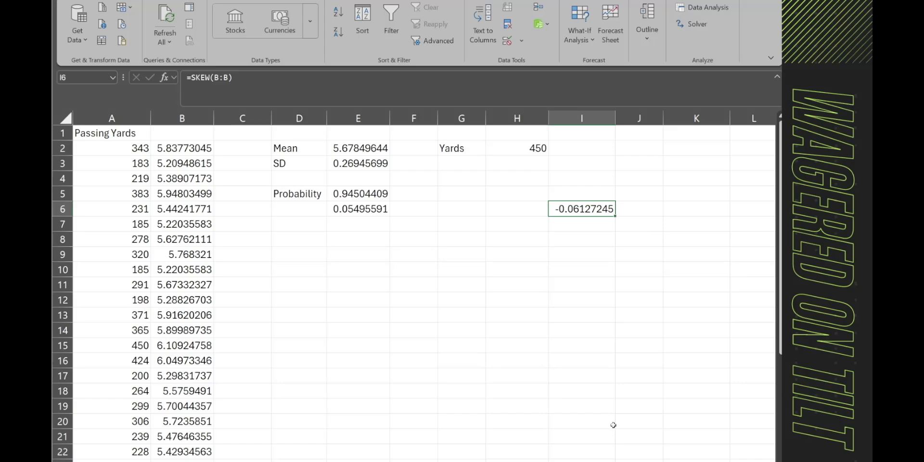
{"action": "key", "text": "Right"}
{"action": "left_click", "coordinate": [592, 220]}
{"action": "left_click", "coordinate": [582, 201]}
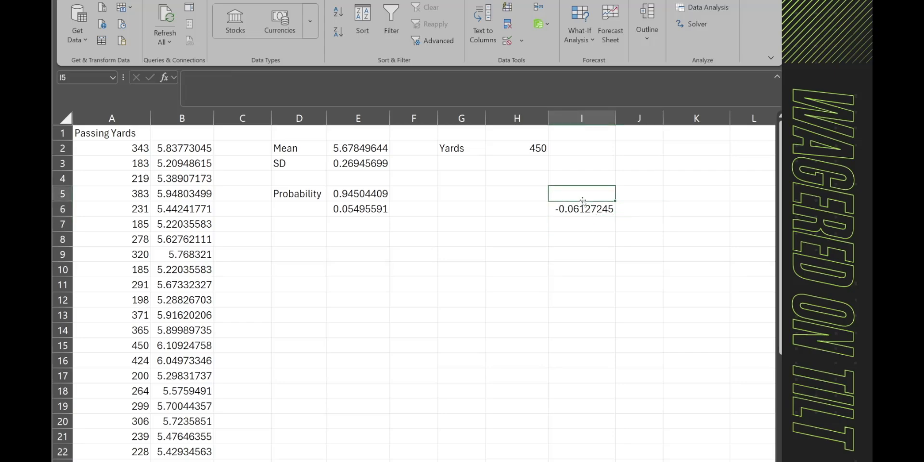
{"action": "left_click", "coordinate": [585, 206]}
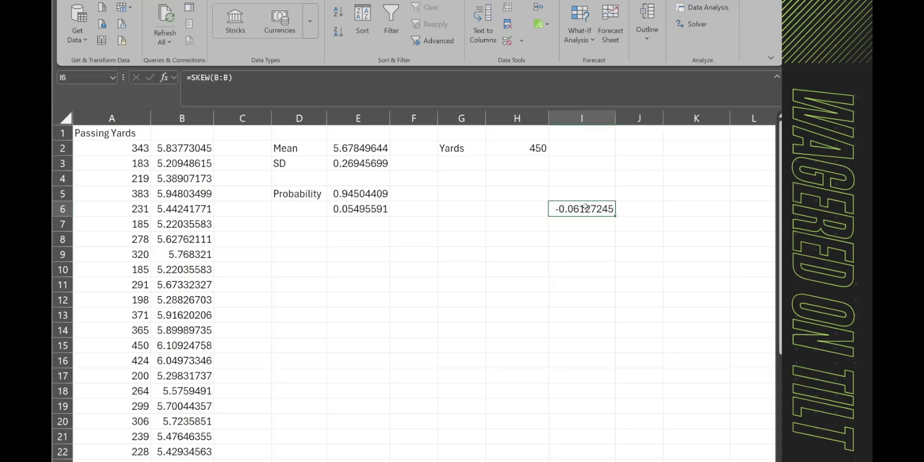
{"action": "left_click", "coordinate": [329, 247]}
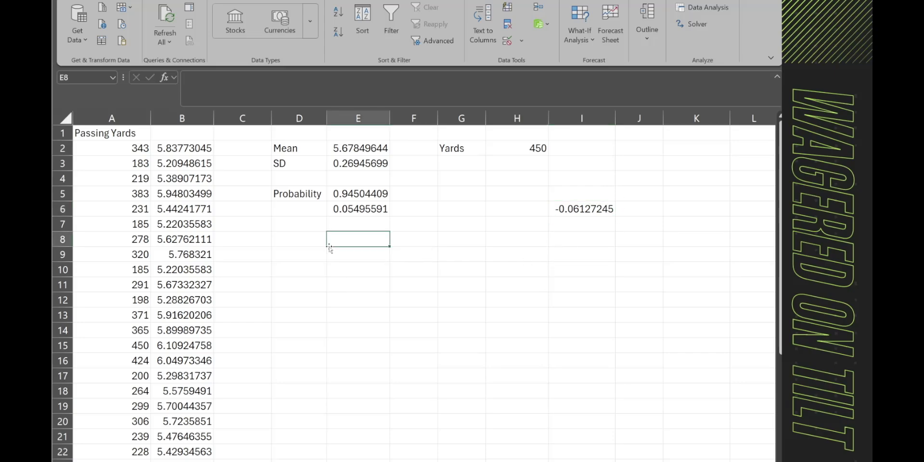
{"action": "left_click", "coordinate": [394, 254]}
{"action": "left_click", "coordinate": [281, 268]}
{"action": "left_click", "coordinate": [397, 313]}
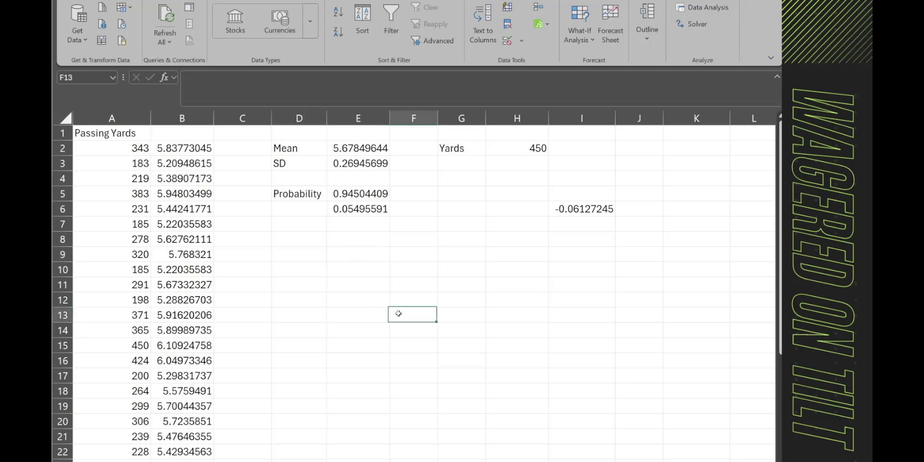
Insert a histogram chart of the log values in column B
{"action": "left_click", "coordinate": [188, 119]}
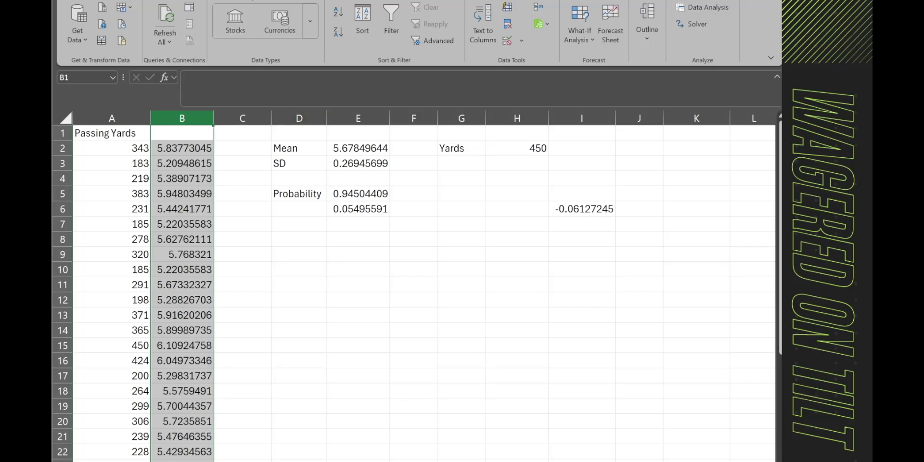
{"action": "key", "text": "alt+n"}
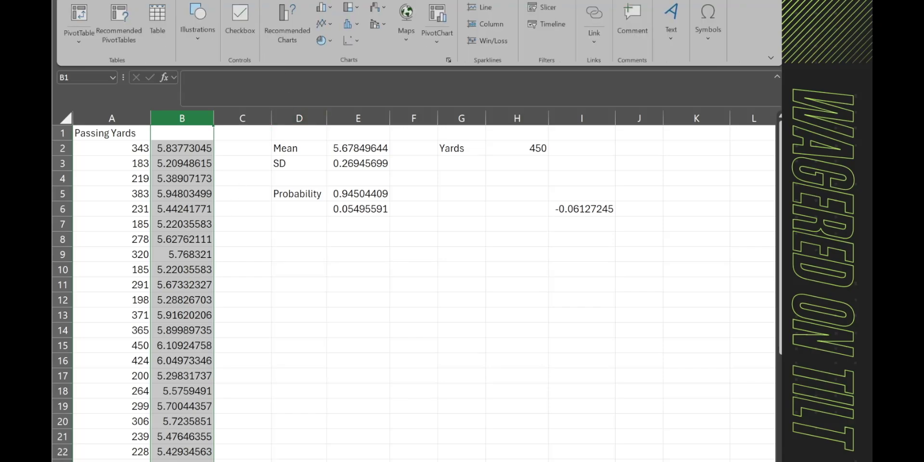
{"action": "left_click", "coordinate": [359, 28]}
{"action": "left_click", "coordinate": [359, 72]}
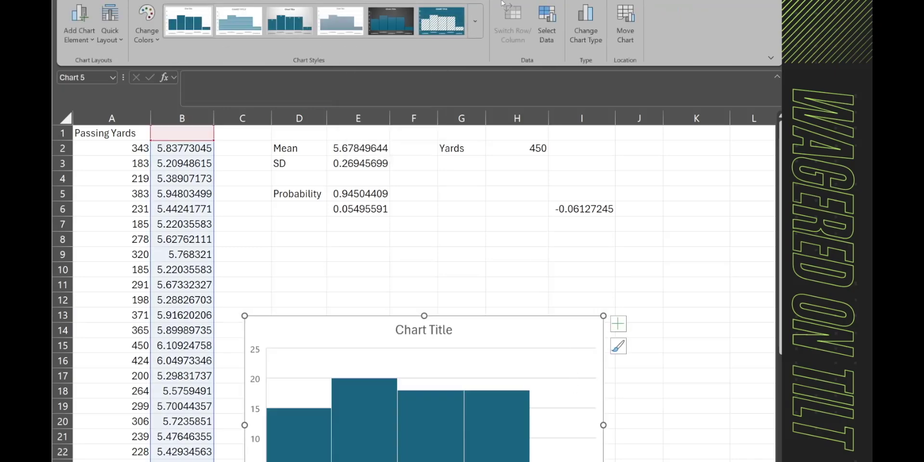
Set the histogram's horizontal axis to 30 bins
{"action": "key", "text": "alt+j"}
{"action": "key", "text": "a"}
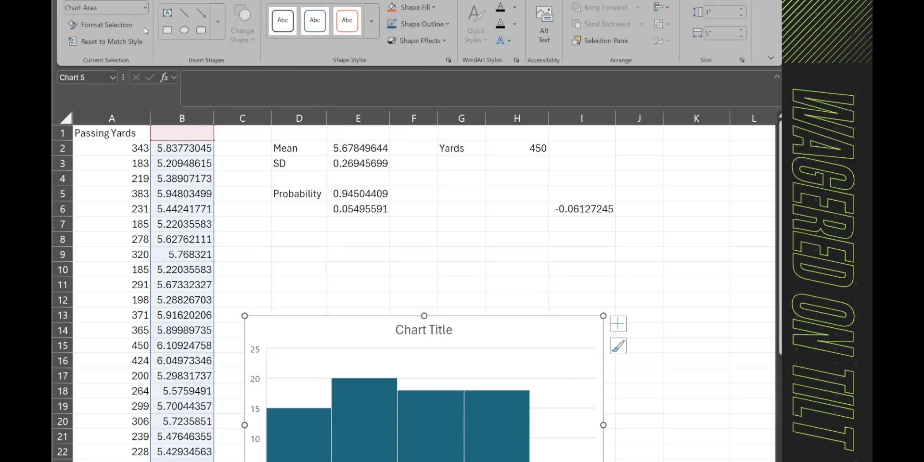
{"action": "left_click", "coordinate": [145, 7]}
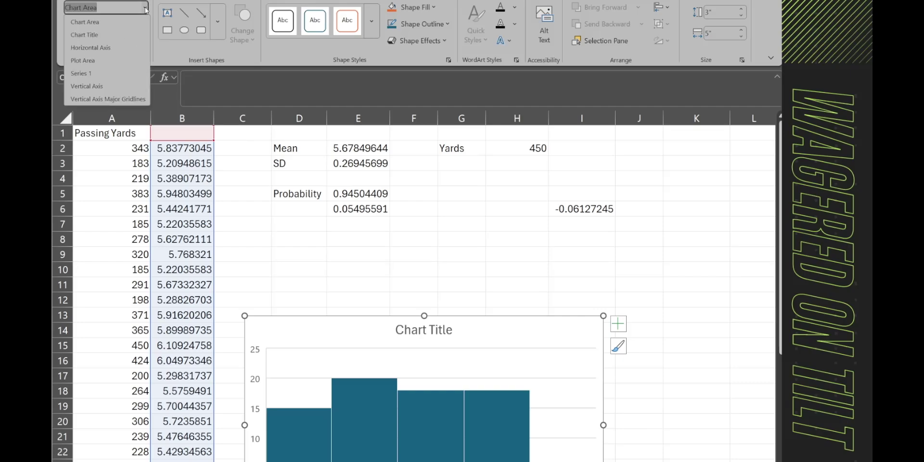
{"action": "left_click", "coordinate": [117, 46]}
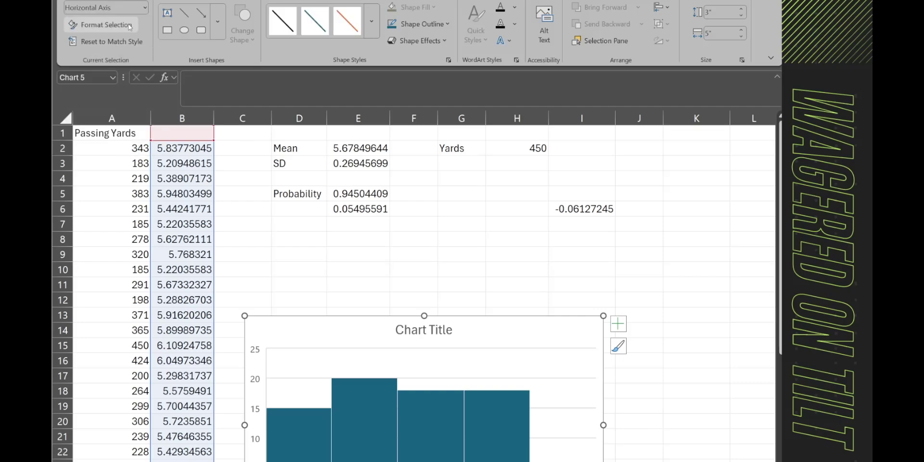
{"action": "left_click", "coordinate": [129, 26]}
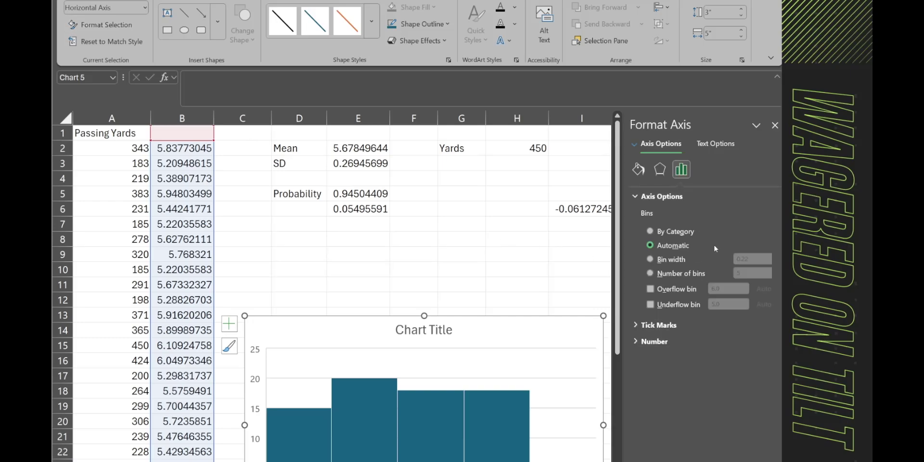
{"action": "left_click", "coordinate": [653, 274]}
{"action": "double_click", "coordinate": [746, 273]}
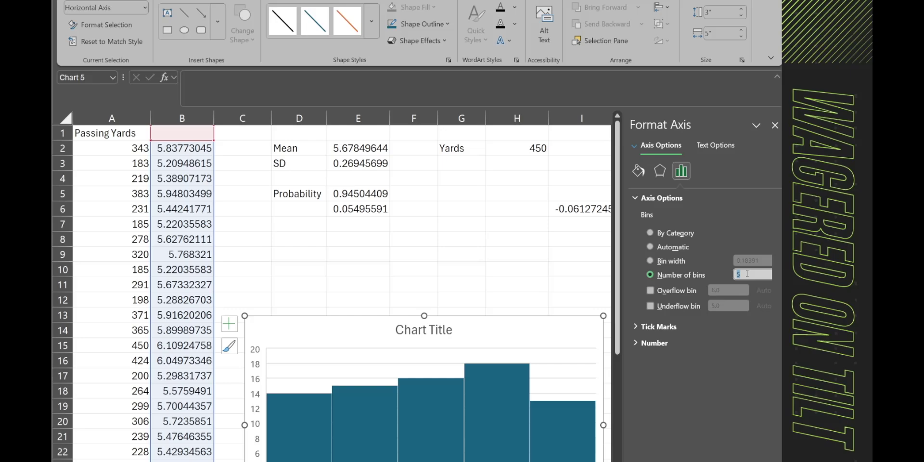
{"action": "type", "text": "30"}
{"action": "left_click", "coordinate": [773, 125]}
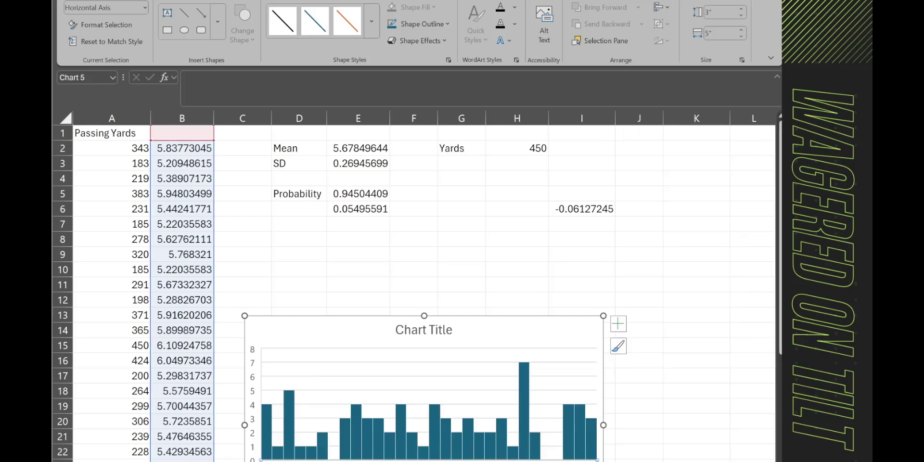
{"action": "left_click", "coordinate": [631, 446]}
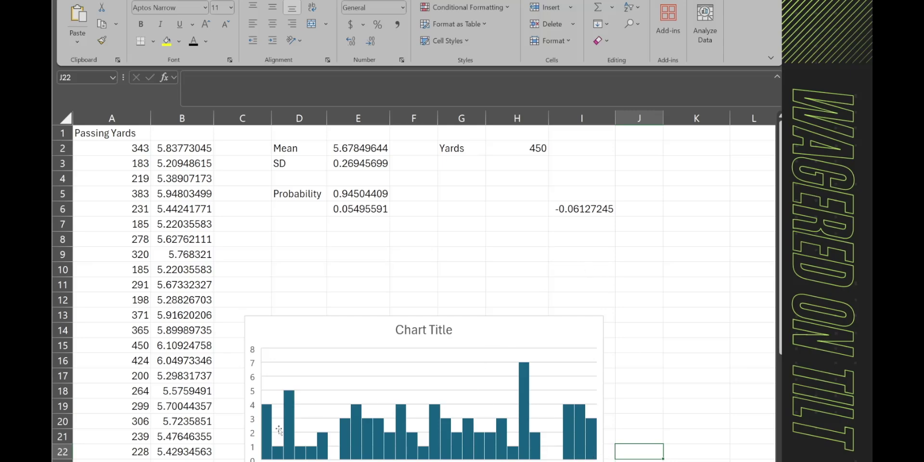
{"action": "left_click", "coordinate": [591, 210]}
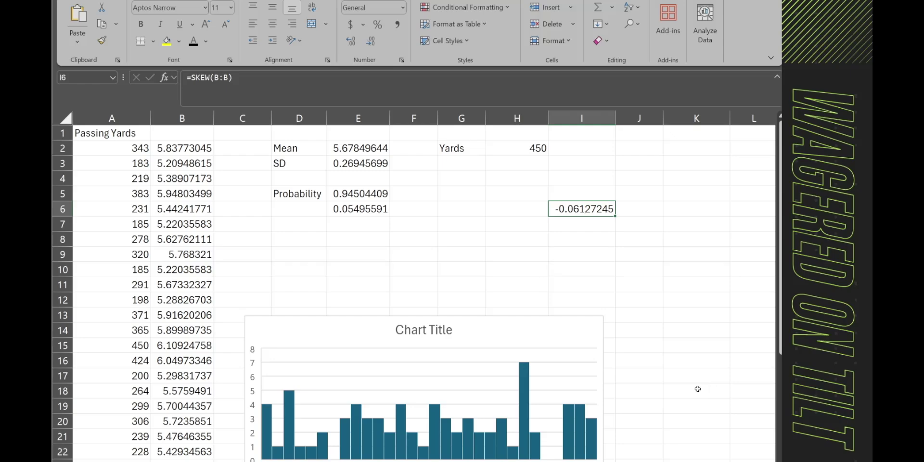
{"action": "left_click", "coordinate": [698, 389]}
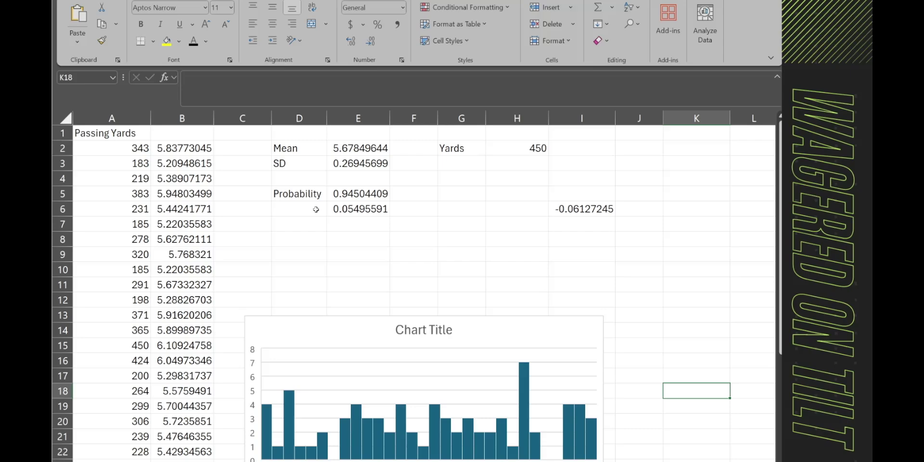
{"action": "left_click", "coordinate": [413, 213]}
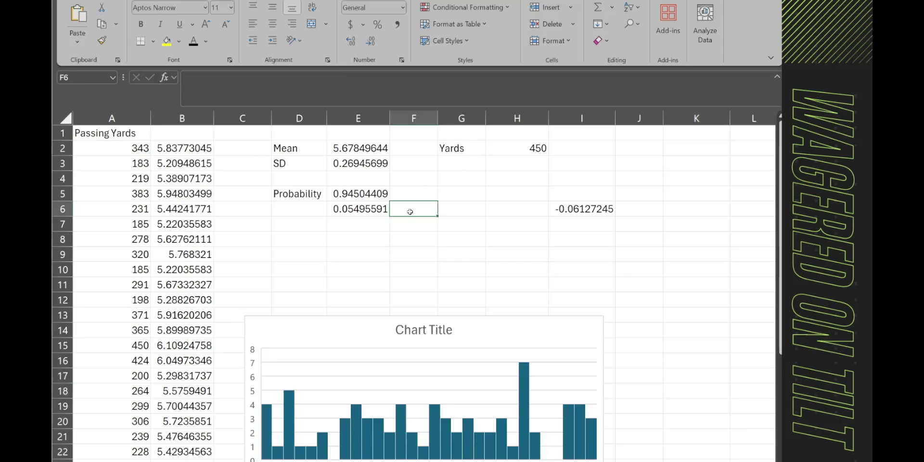
{"action": "left_click", "coordinate": [357, 193]}
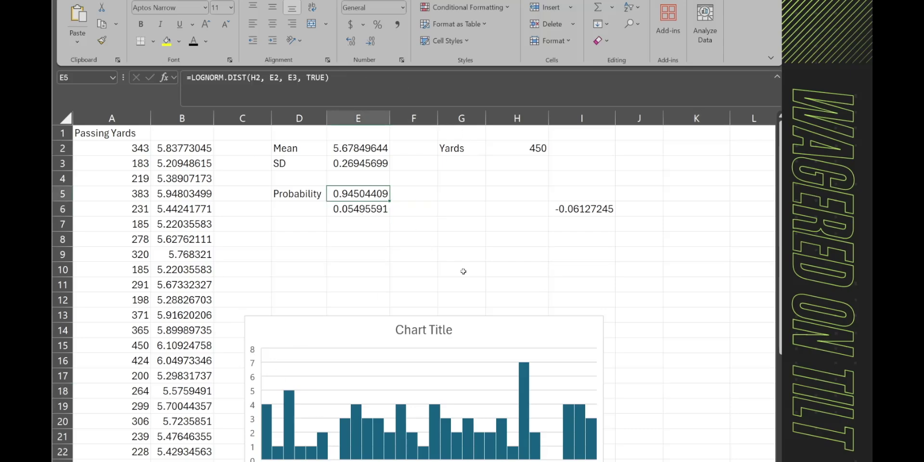
{"action": "left_click", "coordinate": [358, 211]}
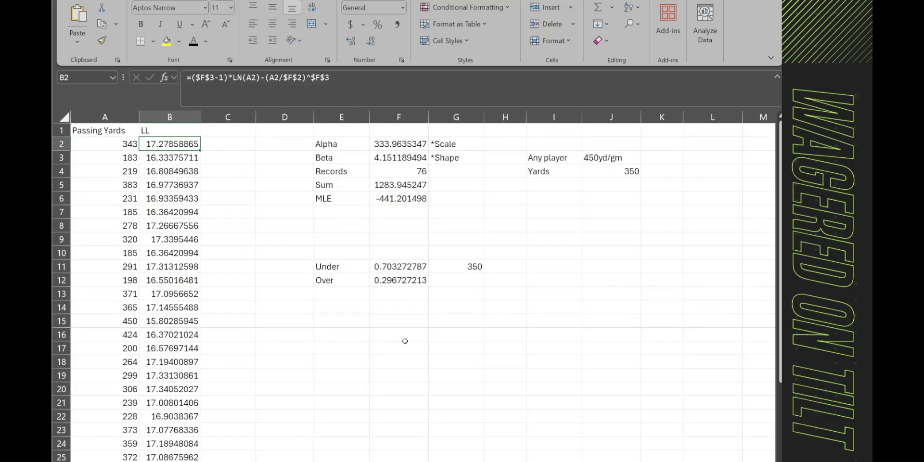
Set the Weibull sheet's Yards threshold in J4 to 450 and check the under/over probabilities
{"action": "left_click", "coordinate": [404, 340]}
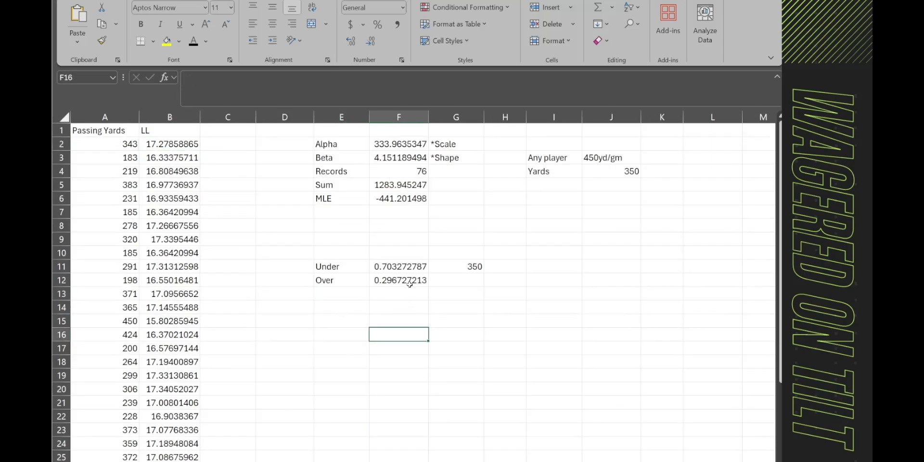
{"action": "left_click", "coordinate": [565, 256]}
{"action": "left_click", "coordinate": [627, 173]}
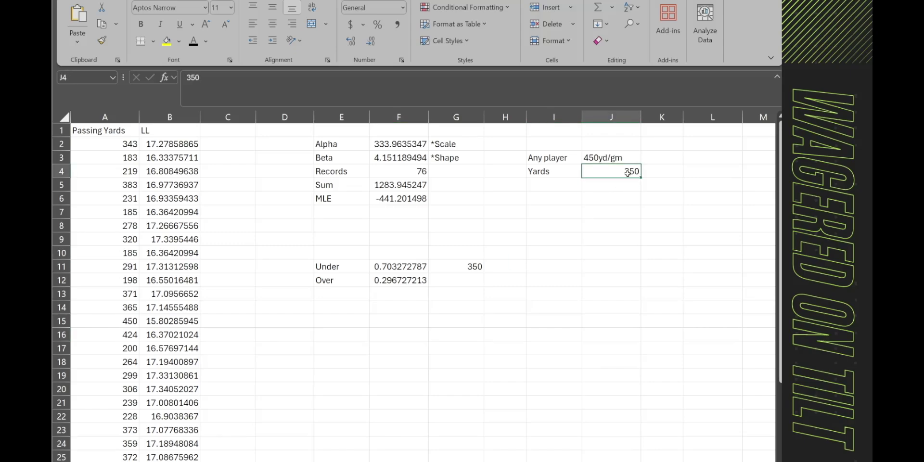
{"action": "type", "text": "450"}
{"action": "key", "text": "Return"}
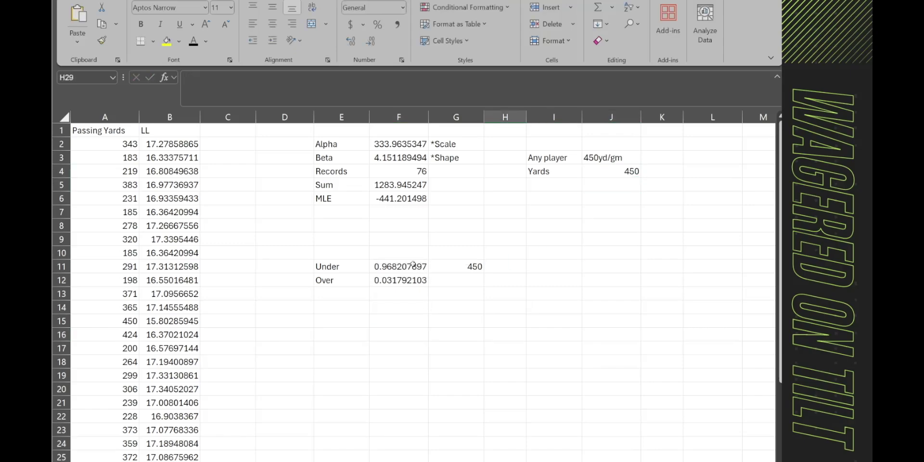
{"action": "left_click", "coordinate": [408, 268]}
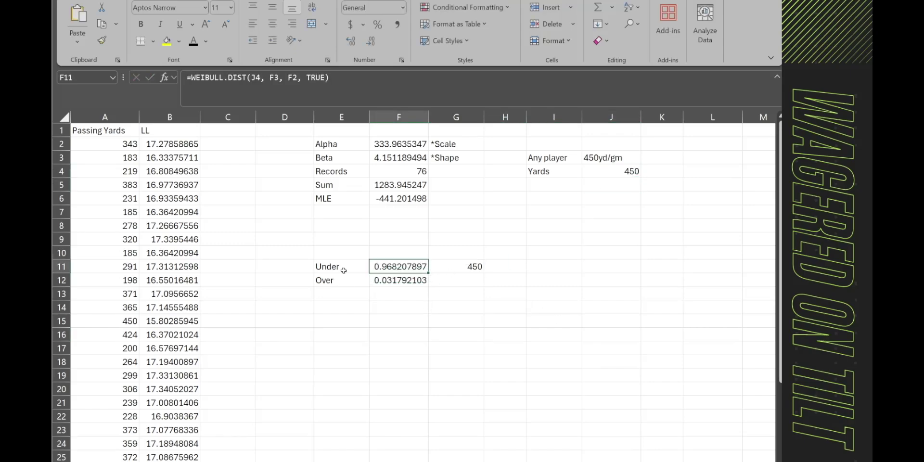
{"action": "left_click", "coordinate": [405, 281]}
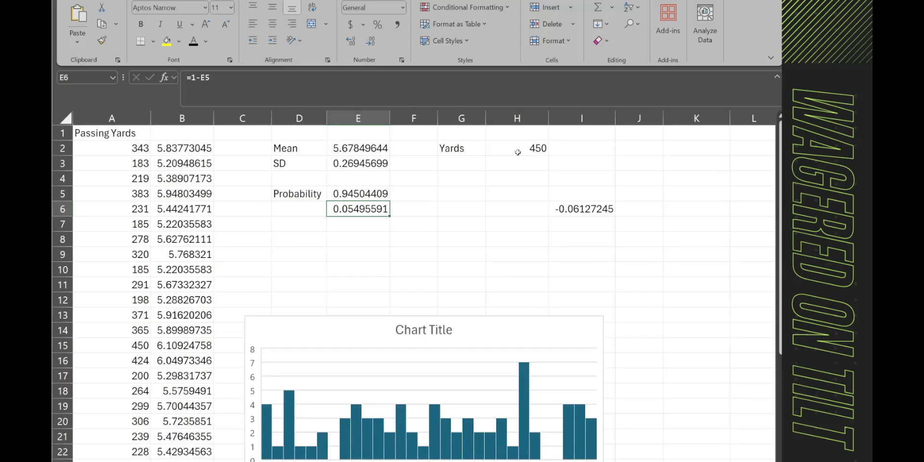
Set the lognormal sheet's Yards value in H2 to 350 and check the under probability
{"action": "left_click", "coordinate": [516, 149]}
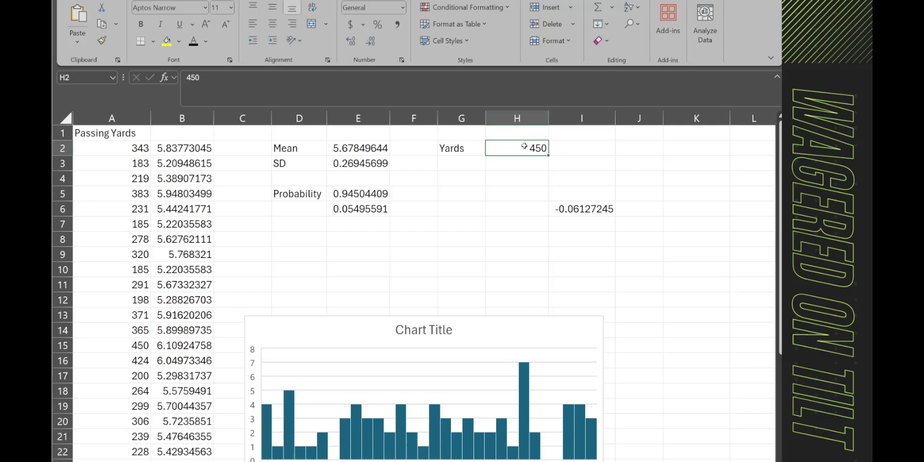
{"action": "type", "text": "350"}
{"action": "key", "text": "Return"}
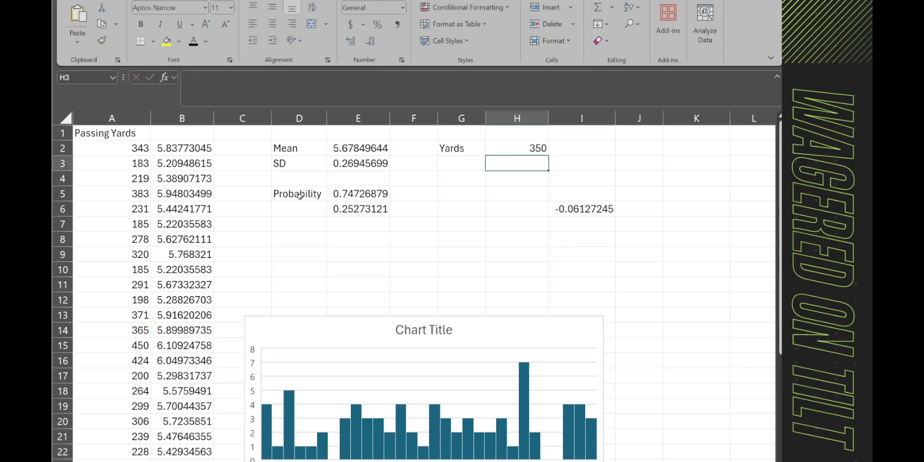
{"action": "left_click", "coordinate": [358, 190]}
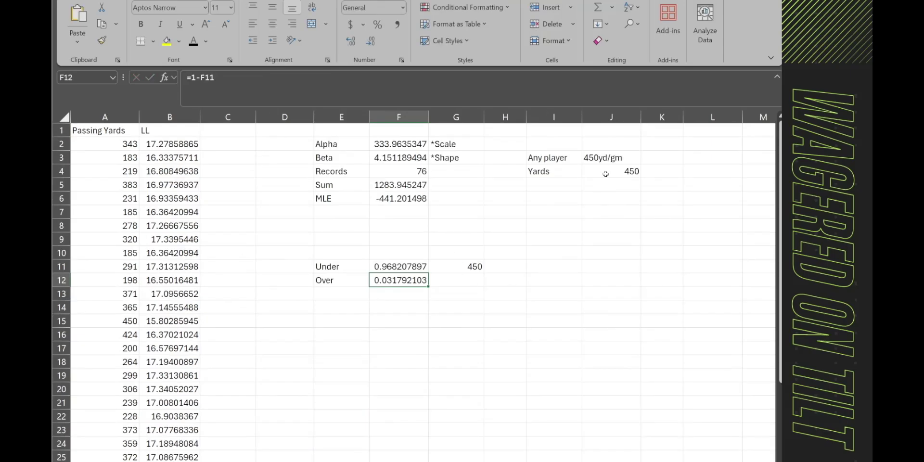
Reset Weibull J4 to 350 yards, giving Under 0.703272787 and Over 0.296727213
{"action": "left_click", "coordinate": [606, 174]}
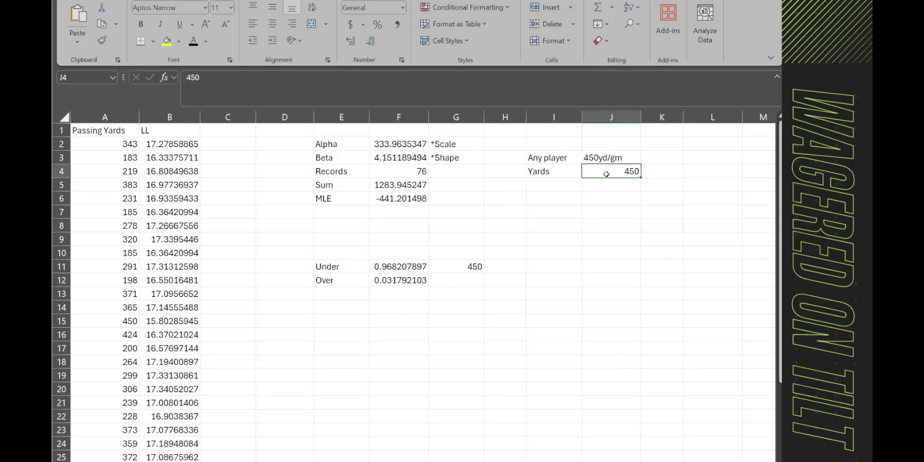
{"action": "type", "text": "350"}
{"action": "key", "text": "Return"}
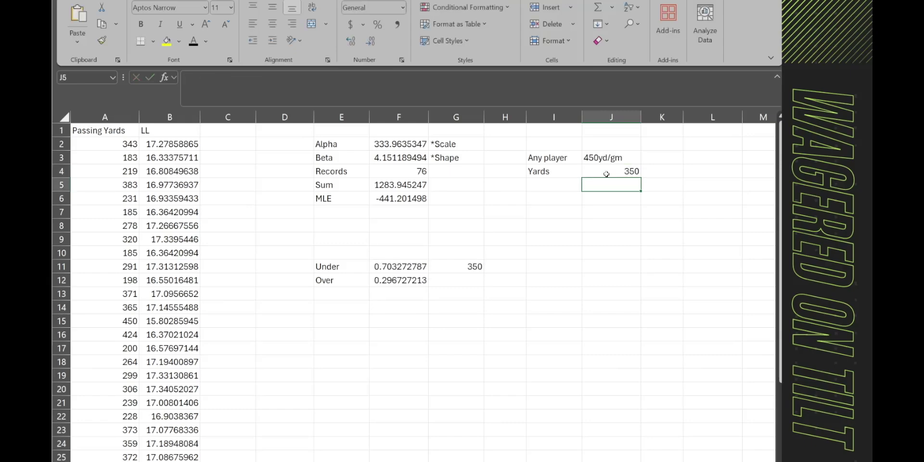
{"action": "left_click", "coordinate": [395, 272]}
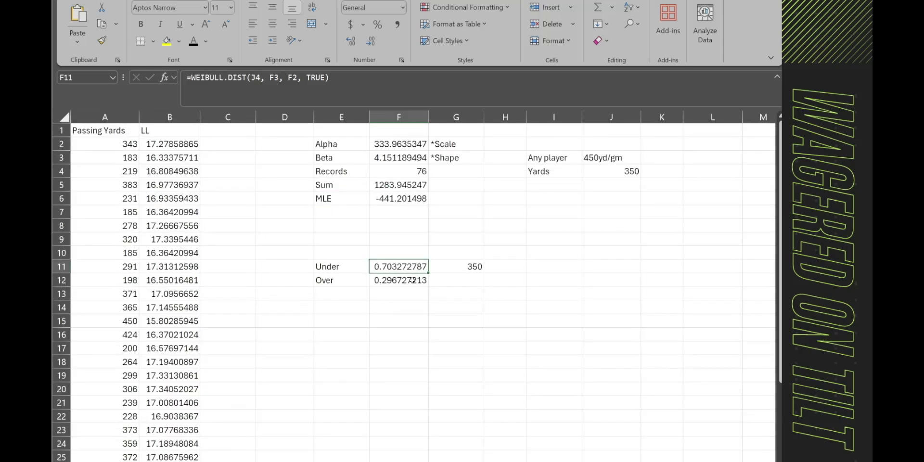
{"action": "left_click", "coordinate": [411, 280]}
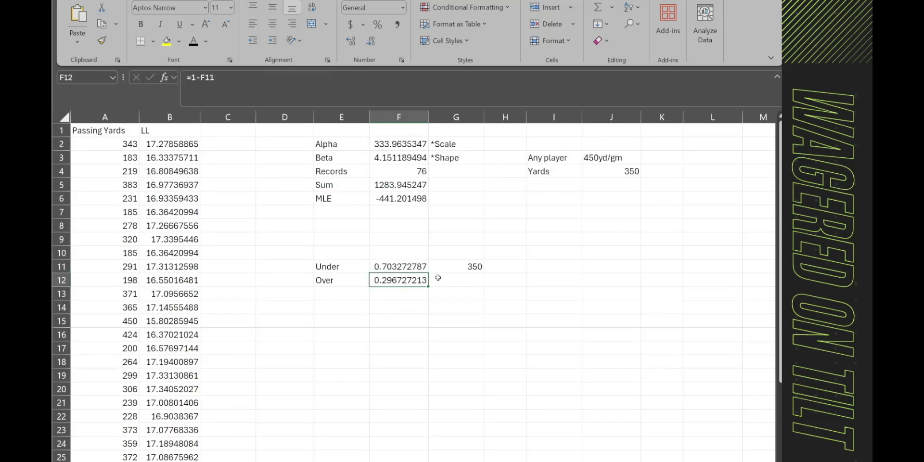
{"action": "left_click", "coordinate": [625, 183]}
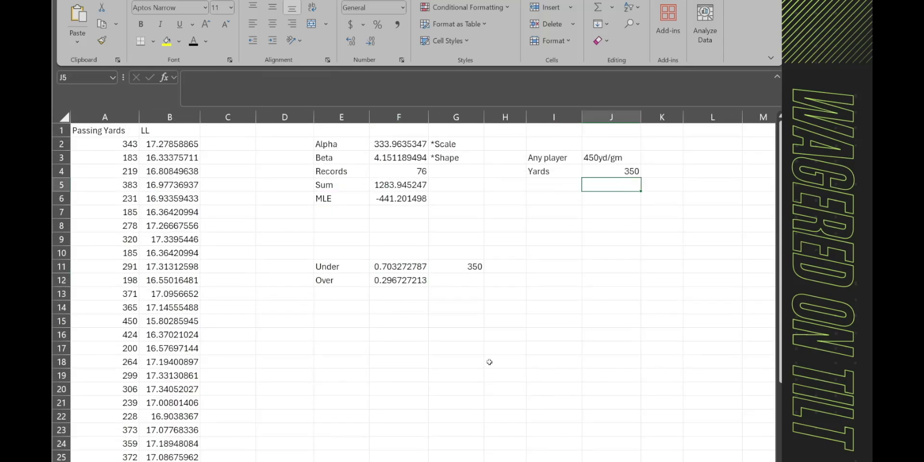